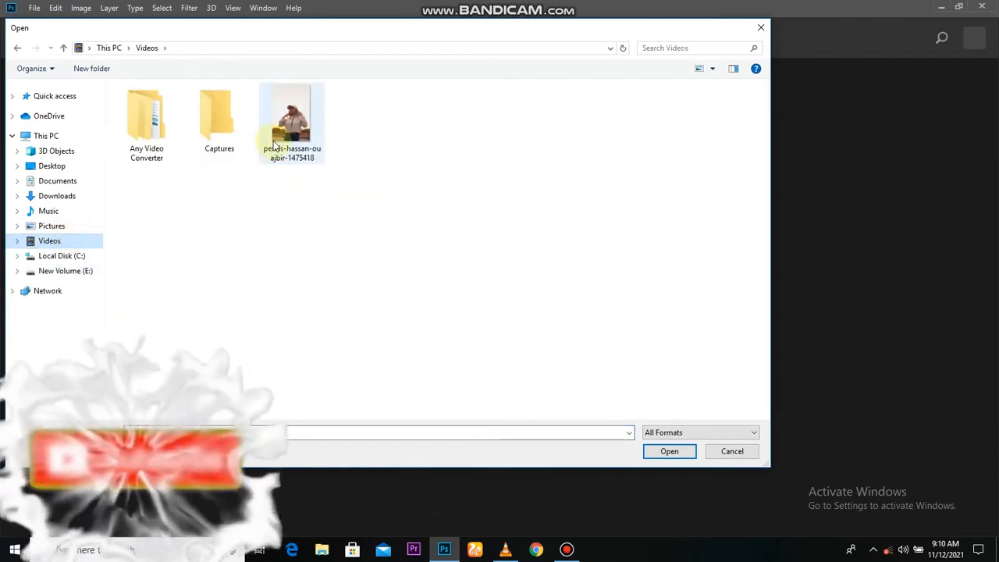
- Open pexels-hassan-ouajbir-1475418.jpg from the Videos folder and crop it more tightly around the woman, trimming mostly the sky above her
double_click(289, 121)
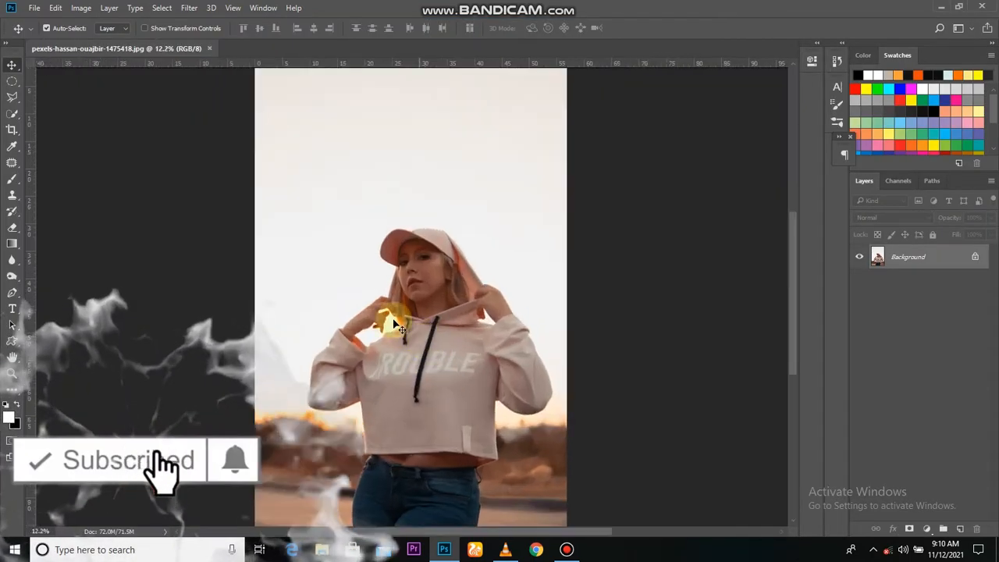
left_click(12, 130)
left_click_drag(412, 112, 412, 154)
left_click_drag(287, 297, 295, 297)
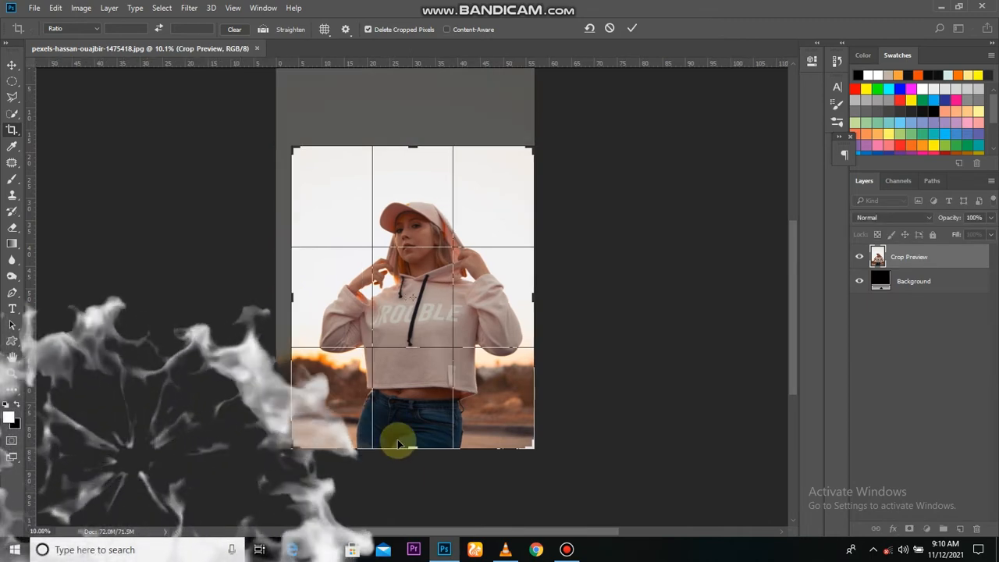
left_click_drag(412, 447, 412, 442)
left_click(632, 30)
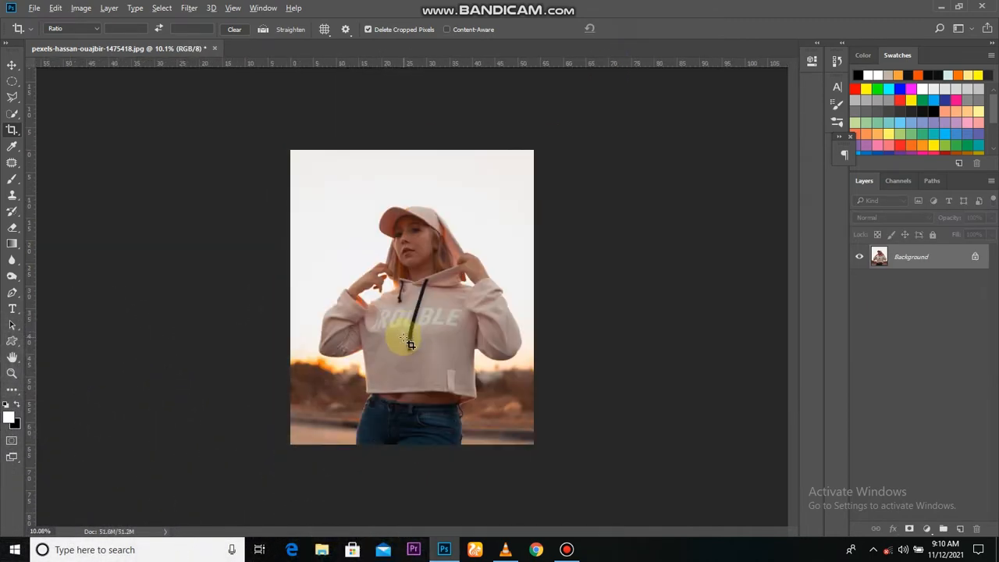
key("ctrl+0")
left_click(12, 65)
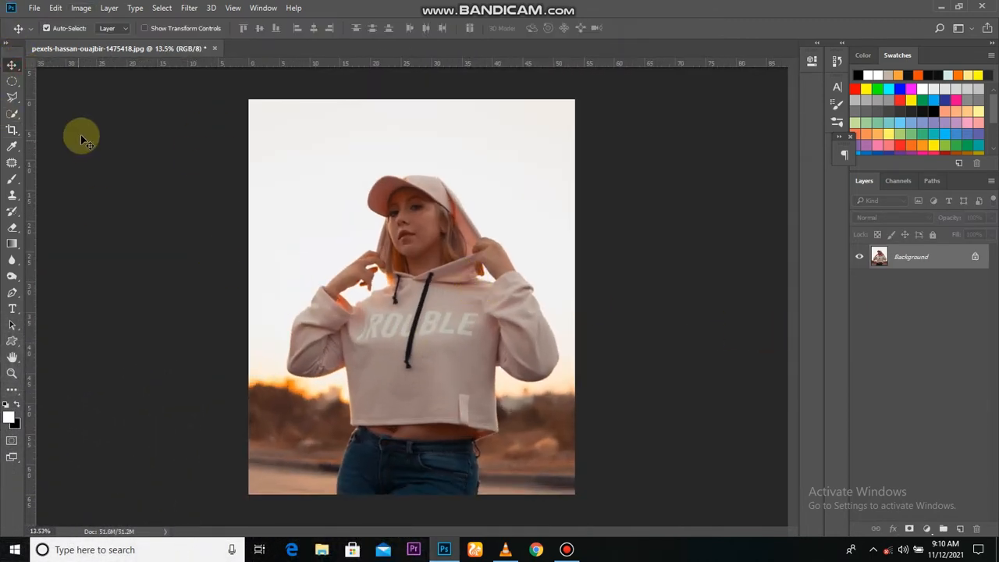
- Select the whole woman, from cap to jeans, with the Quick Selection tool
left_click(12, 114)
mouse_move(435, 282)
left_mouse_down()
mouse_move(426, 218)
mouse_move(442, 197)
mouse_move(420, 195)
mouse_move(417, 383)
mouse_move(404, 447)
left_mouse_up()
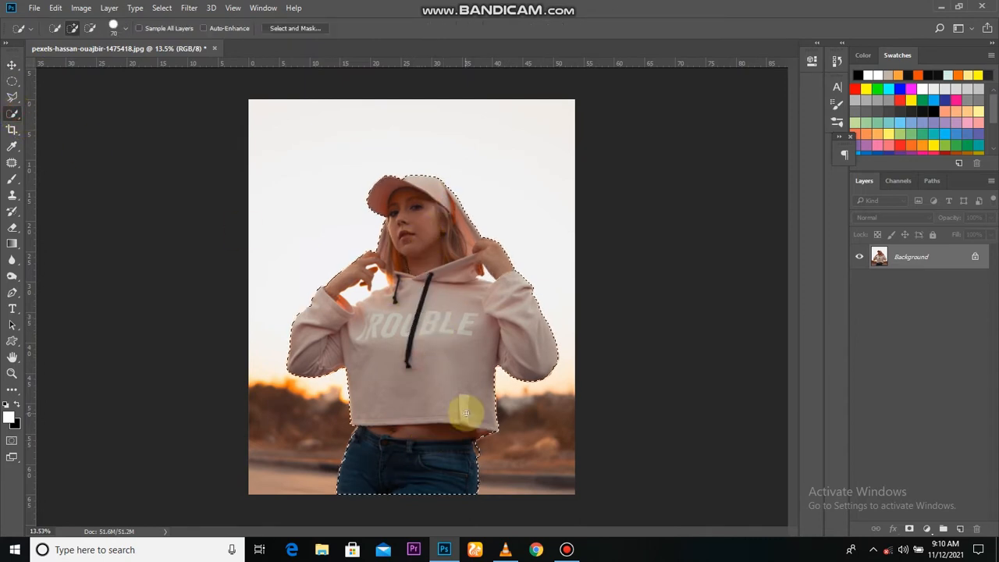
scroll(466, 413, "up", 3)
scroll(479, 457, "down", 1)
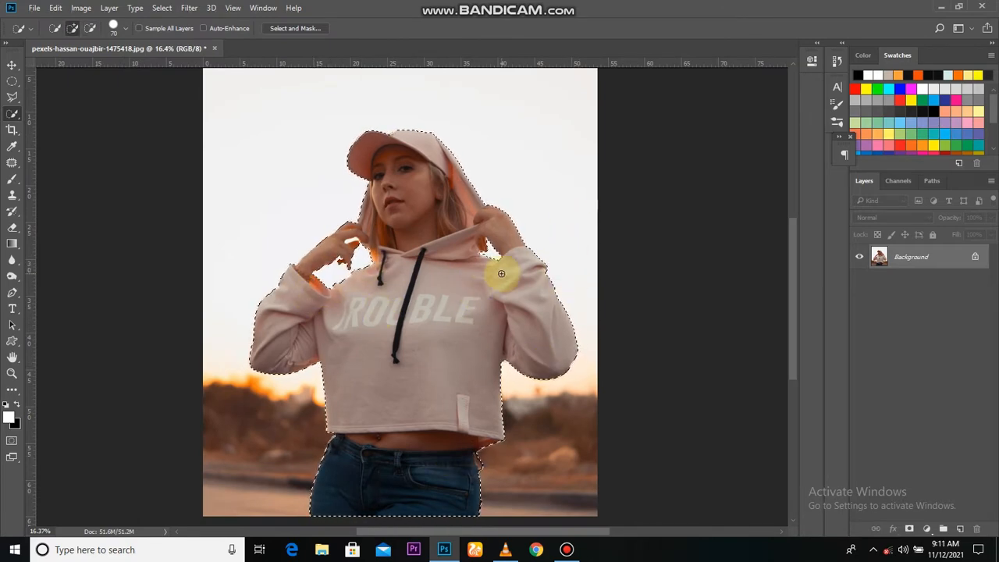
- Subtract the bright background gaps between her fingers and the hood from the selection, using a brush size of 35
scroll(359, 248, "up", 3)
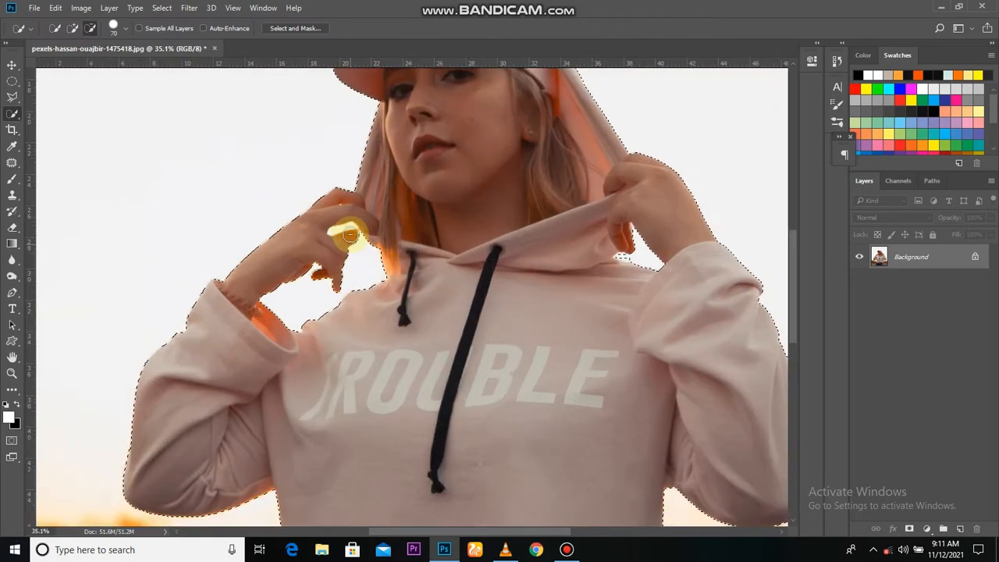
key("bracketleft")
key("bracketleft")
key("bracketleft")
key("bracketleft")
key("bracketleft")
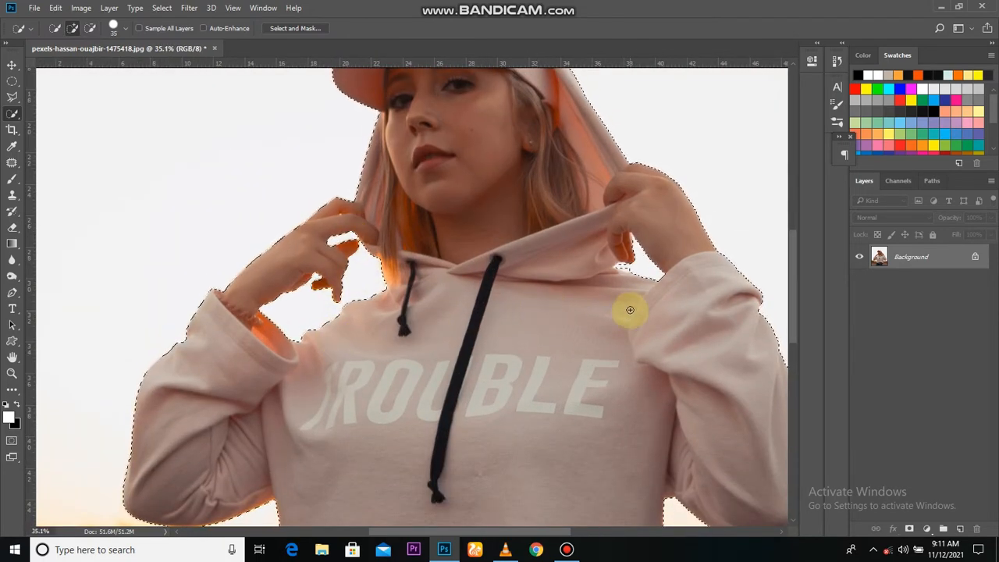
scroll(606, 305, "down", 4)
scroll(553, 283, "up", 1)
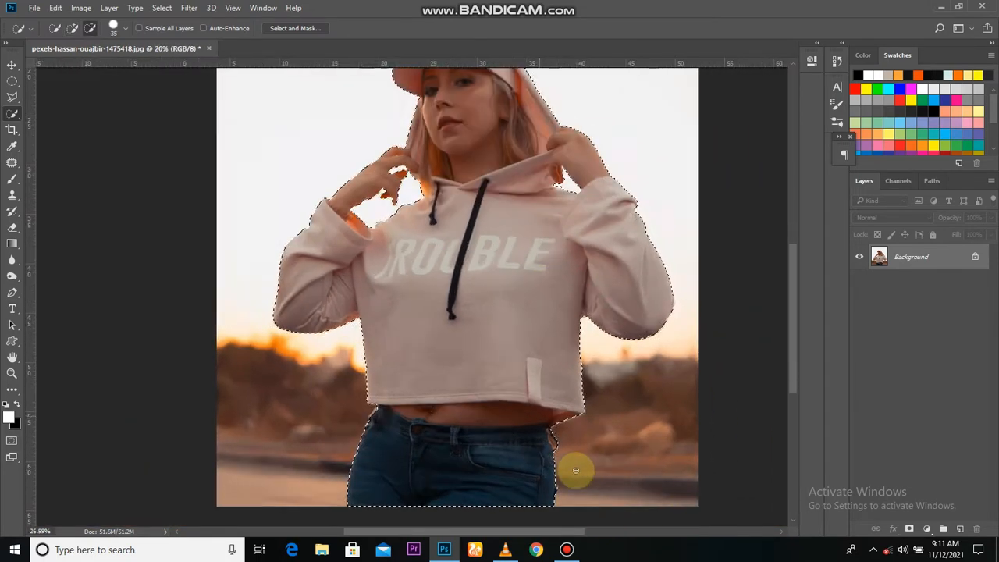
- Subtract the background gap inside the small loop at the waist of her jeans from the selection, using a brush size of 10
scroll(575, 469, "up", 3)
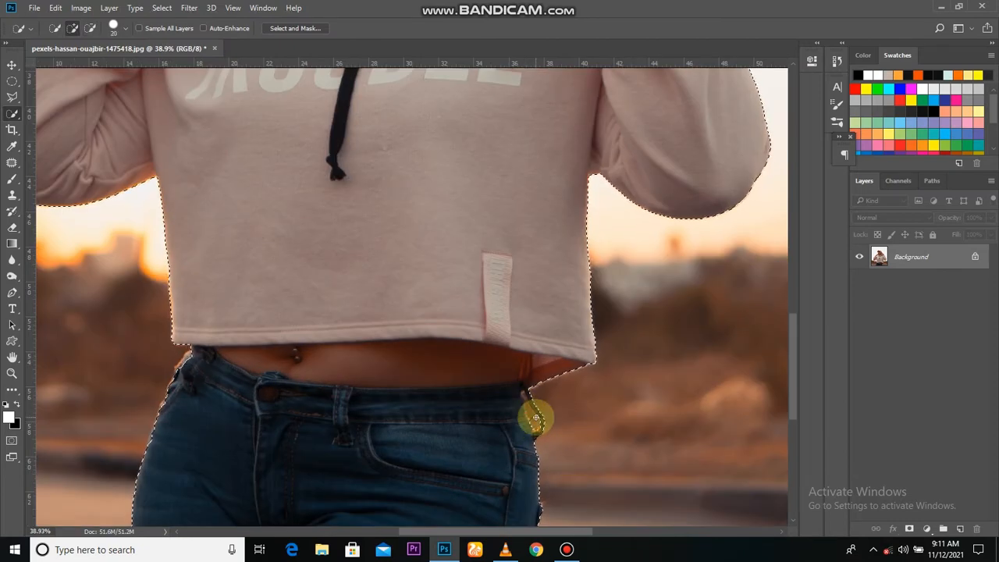
key("bracketleft")
key("bracketleft")
key("super")
scroll(528, 414, "up", 3)
key("super")
scroll(516, 431, "up", 3)
left_click(528, 404, "alt")
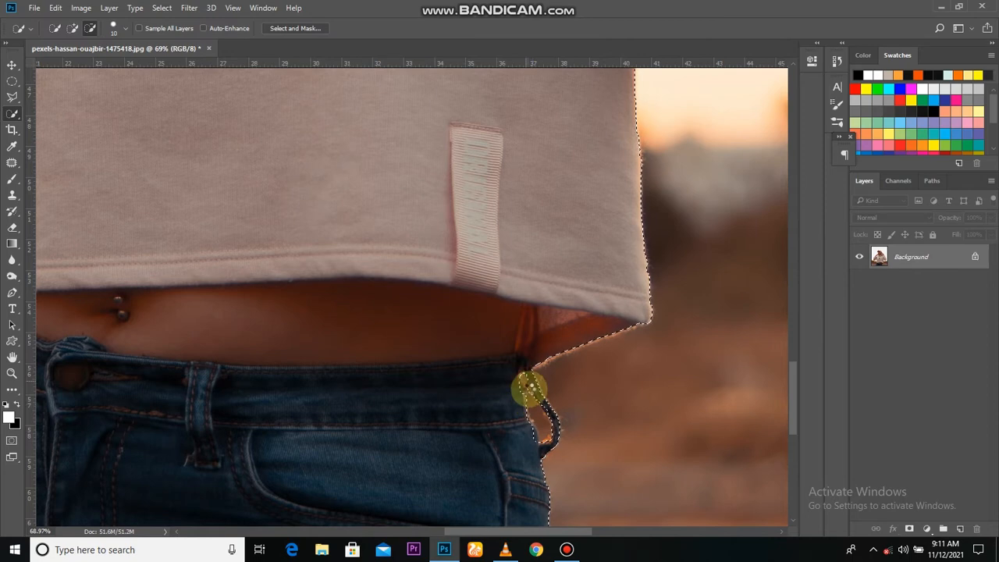
scroll(466, 433, "down", 6)
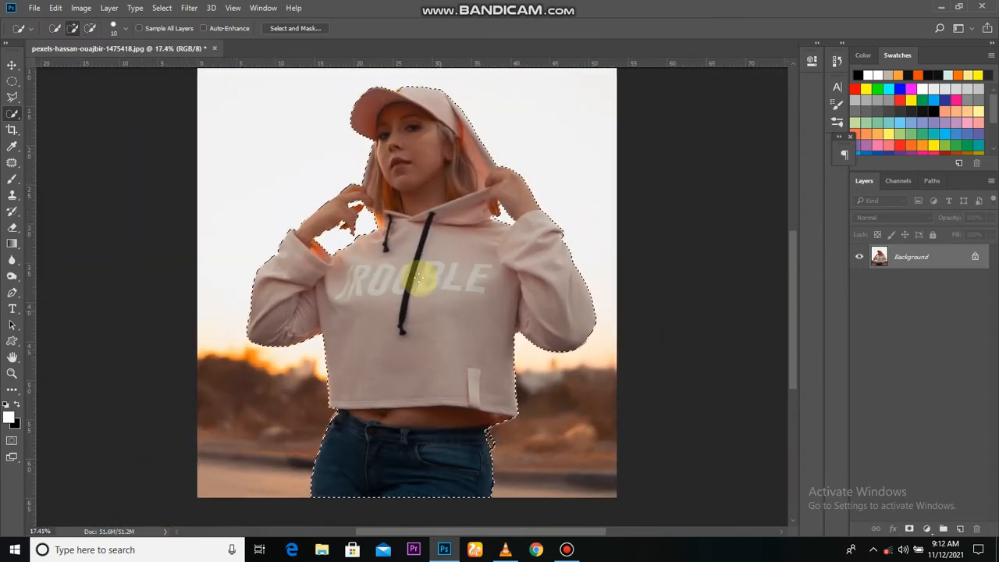
- Open the selection in Select and Mask and brush the edges around the fingers and hair with the Refine Edge Brush
key("ctrl+alt+r")
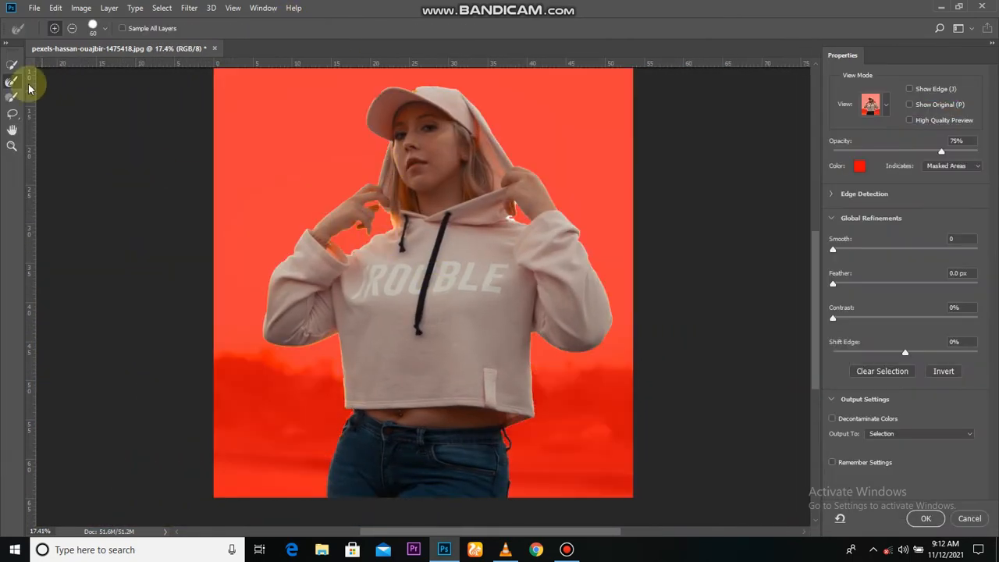
scroll(500, 464, "up", 5)
scroll(503, 460, "down", 4)
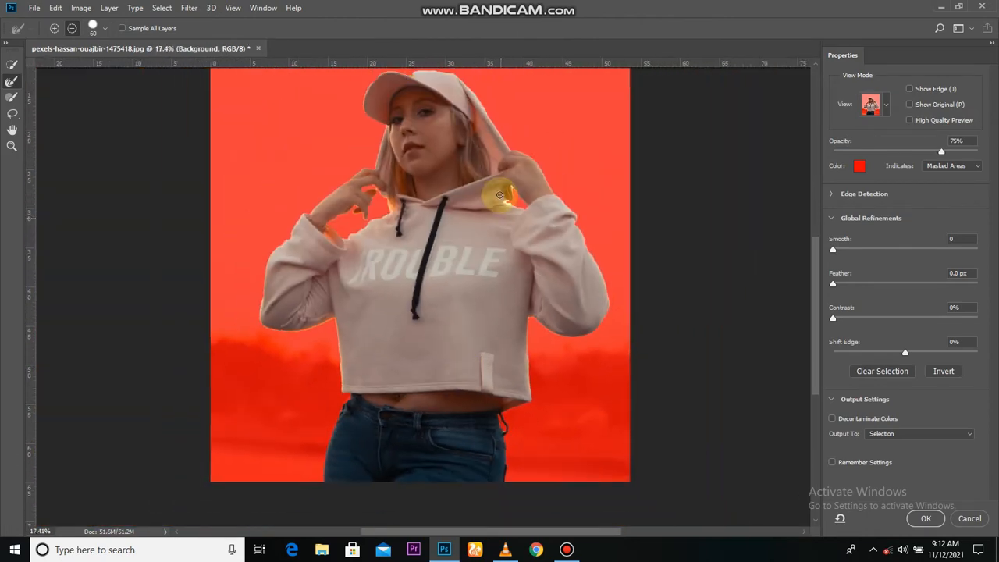
scroll(508, 234, "up", 3)
scroll(509, 203, "up", 2)
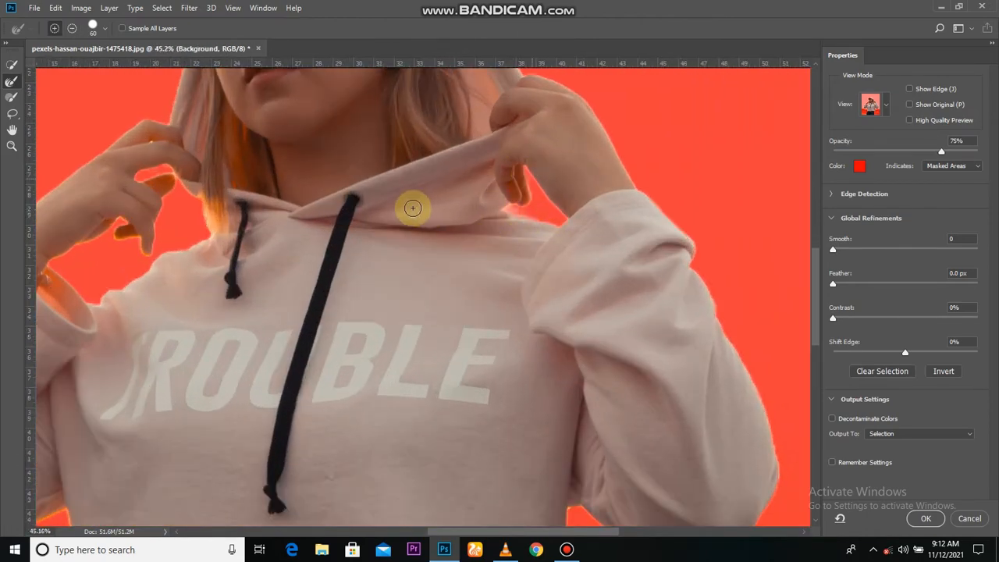
mouse_move(160, 190)
left_mouse_down()
mouse_move(183, 178)
mouse_move(201, 222)
left_mouse_up()
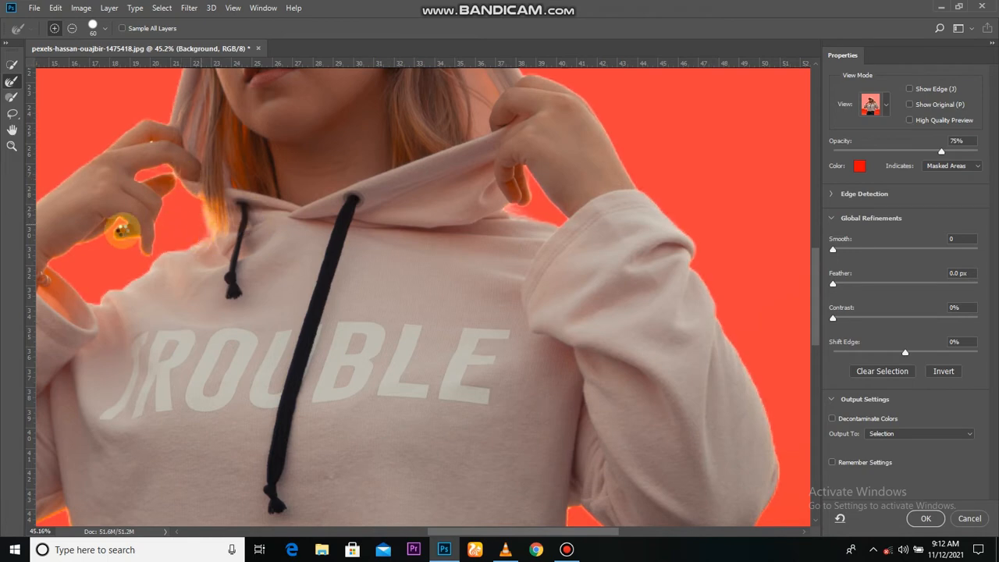
- Set the selection's Smooth to 9 and Shift Edge to -27%, and output the result as a selection
scroll(234, 235, "down", 4)
scroll(194, 99, "up", 4)
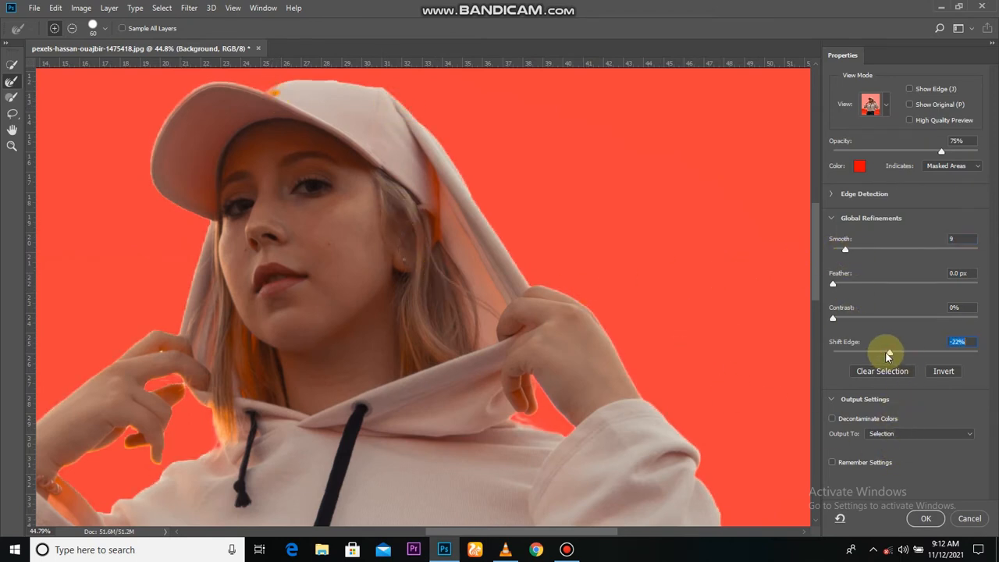
mouse_move(886, 354)
left_mouse_down()
mouse_move(861, 353)
mouse_move(928, 361)
mouse_move(885, 355)
left_mouse_up()
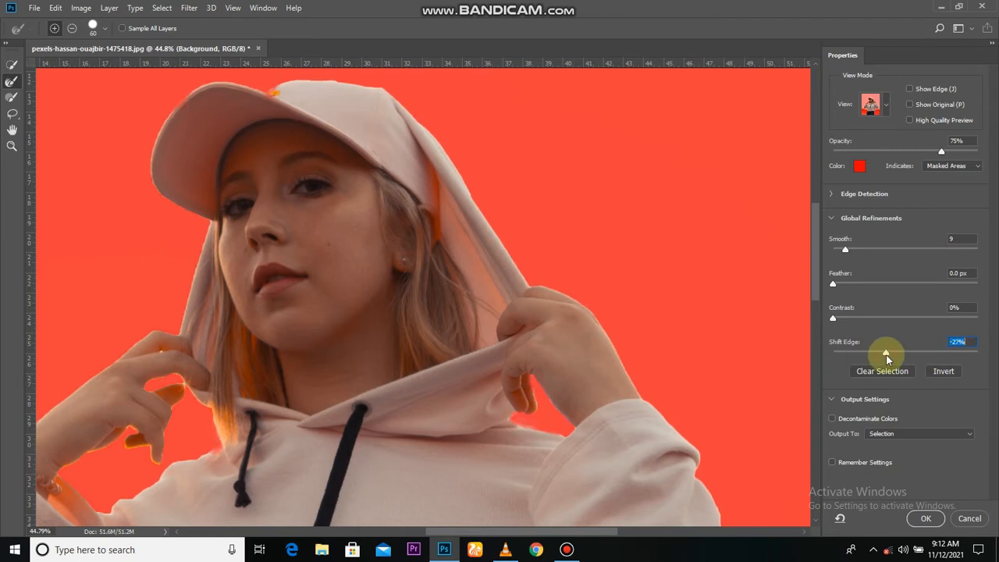
left_click(924, 519)
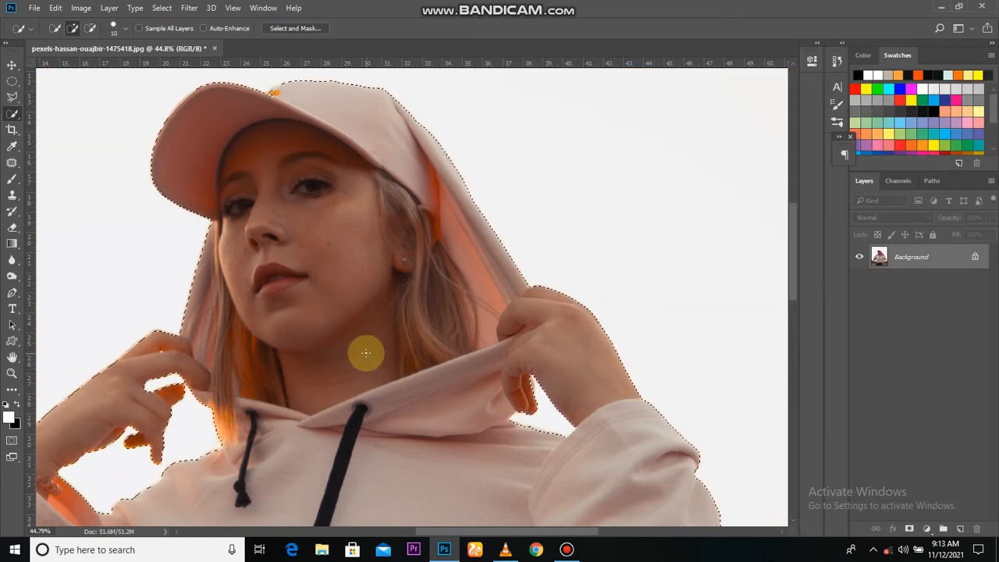
- Copy the selected woman to a new layer and check the cutout with the Background layer temporarily hidden
scroll(363, 348, "down", 2)
scroll(363, 348, "up", 3)
scroll(301, 317, "up", 2)
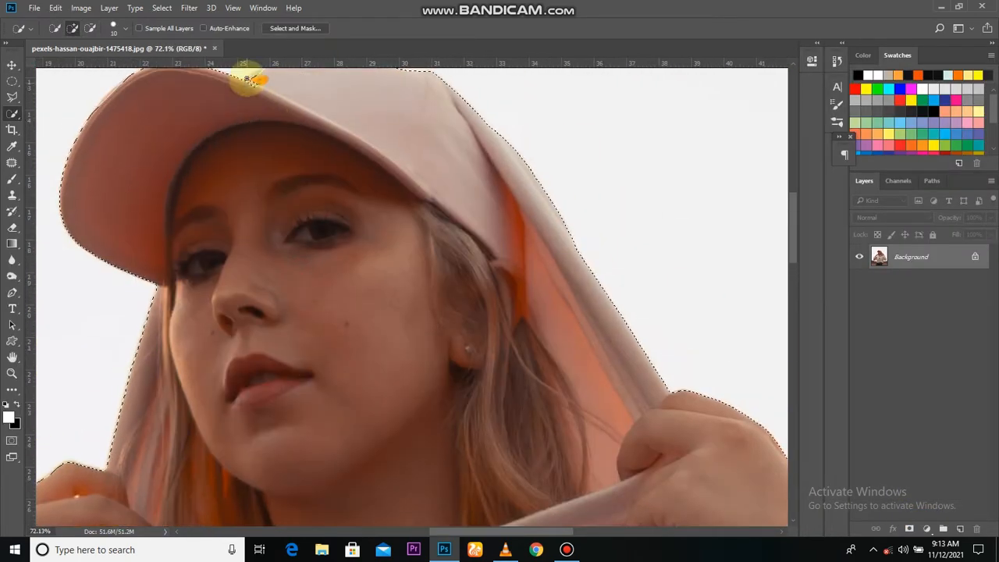
scroll(442, 383, "down", 10)
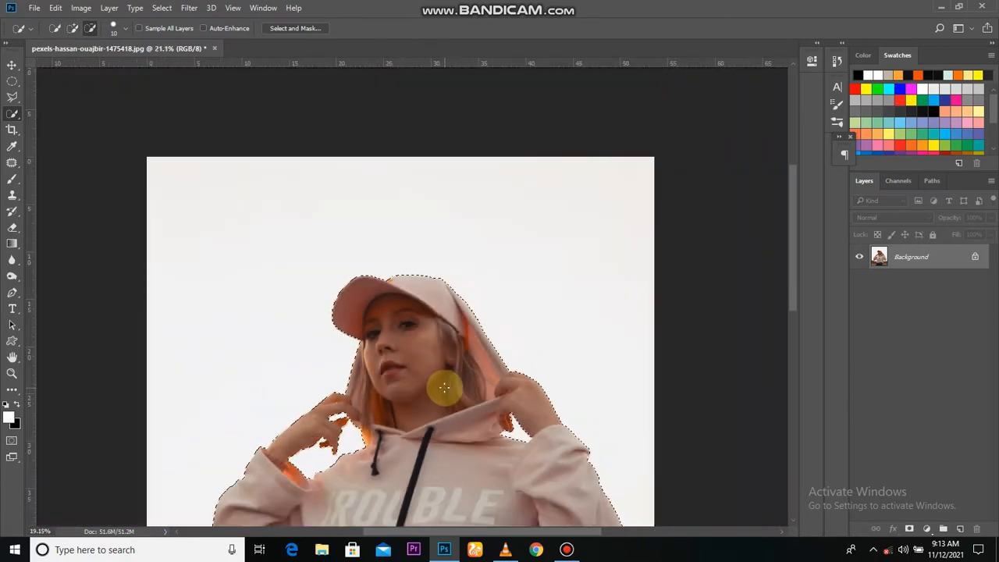
key("ctrl+j")
key("v")
left_click(859, 281)
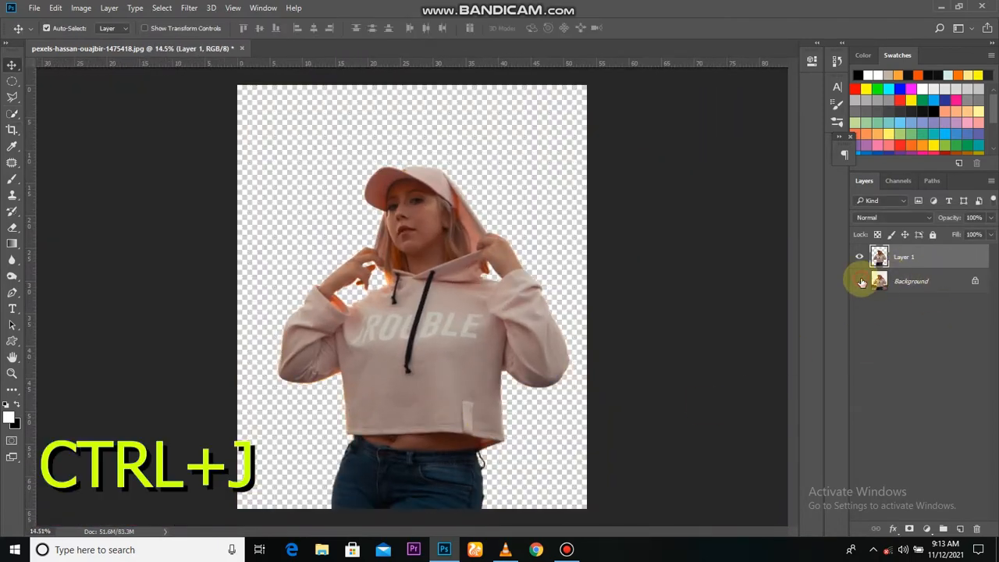
left_click(859, 281)
- Add a Solid Color fill layer in #1c1c1c directly above the Background layer
left_click(882, 283)
left_click(921, 528)
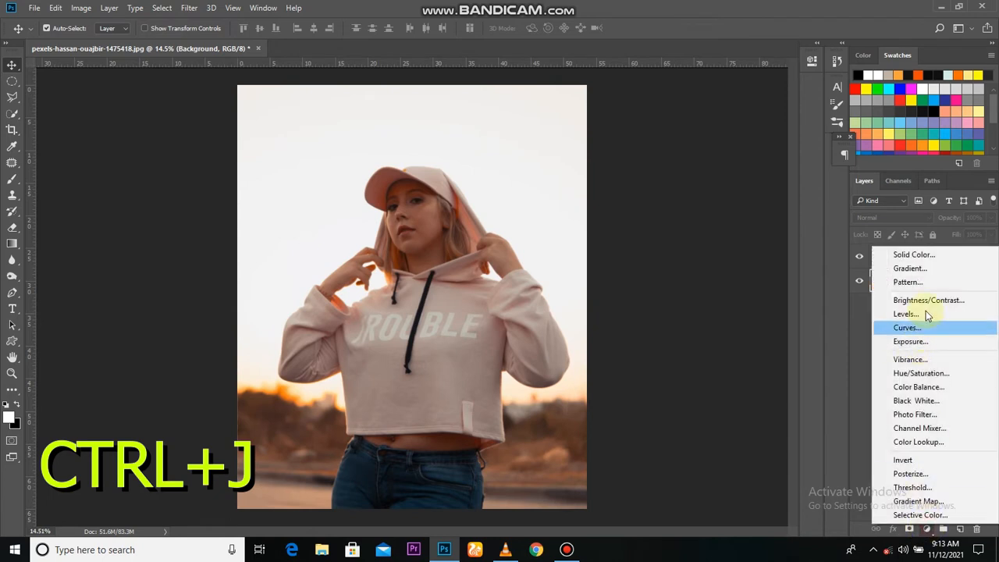
left_click(897, 255)
left_click(475, 312)
left_click_drag(474, 312, 470, 301)
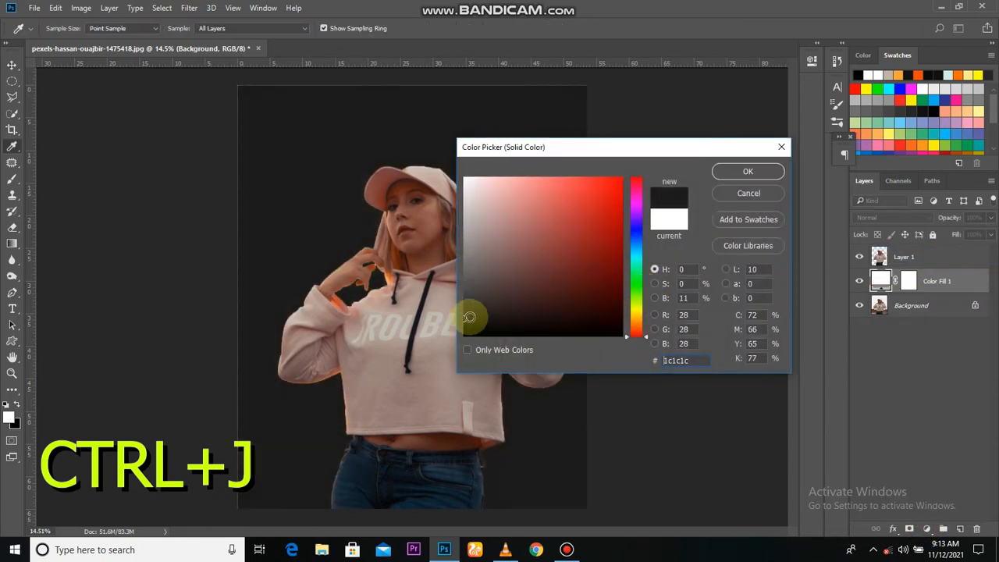
key("Return")
- Darken the woman's cutout layer with Levels, setting the input black level to 6 and the output white level to 199
left_click(879, 258)
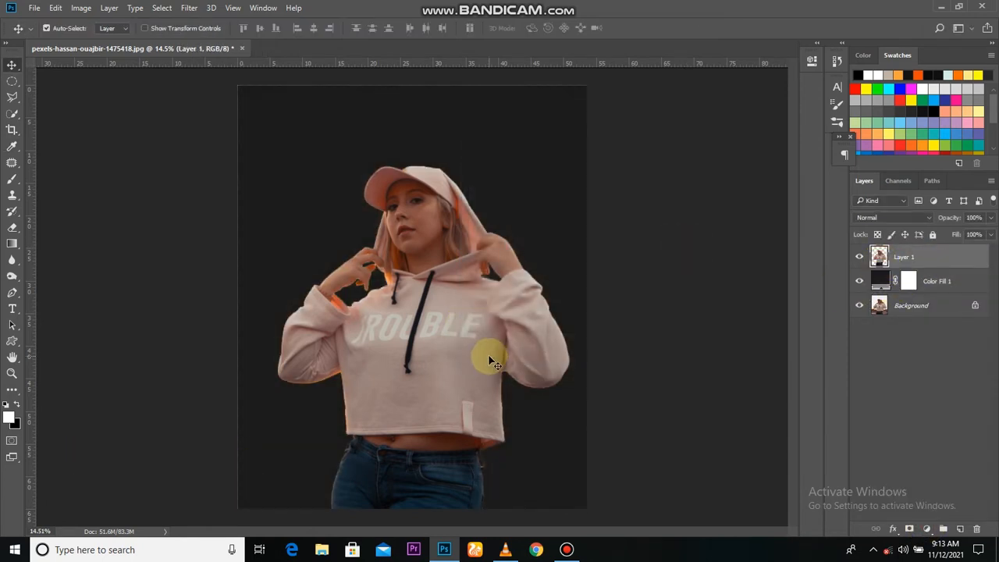
key("ctrl+l")
mouse_move(642, 293)
left_mouse_down()
mouse_move(675, 290)
mouse_move(643, 295)
left_mouse_up()
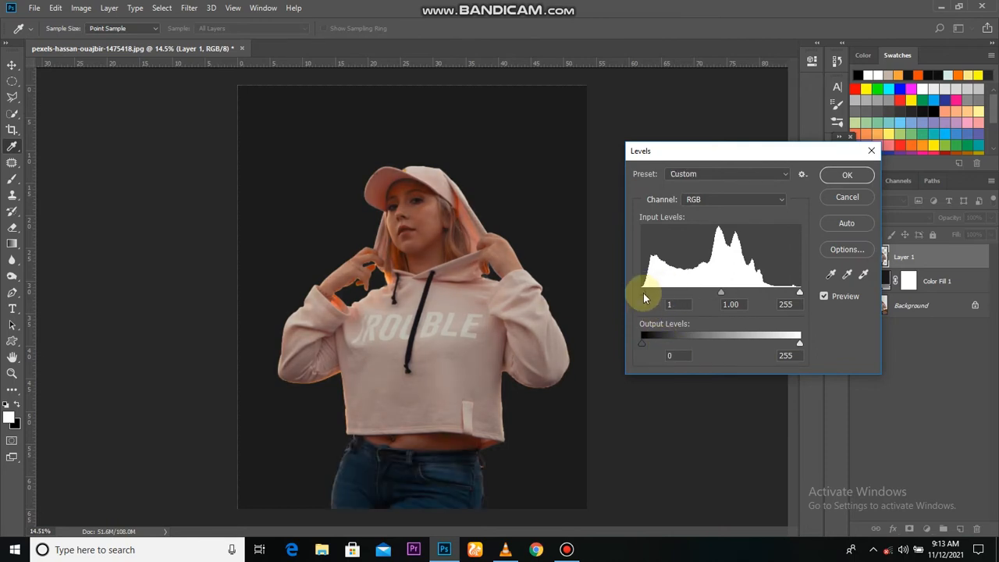
left_click_drag(797, 346, 765, 344)
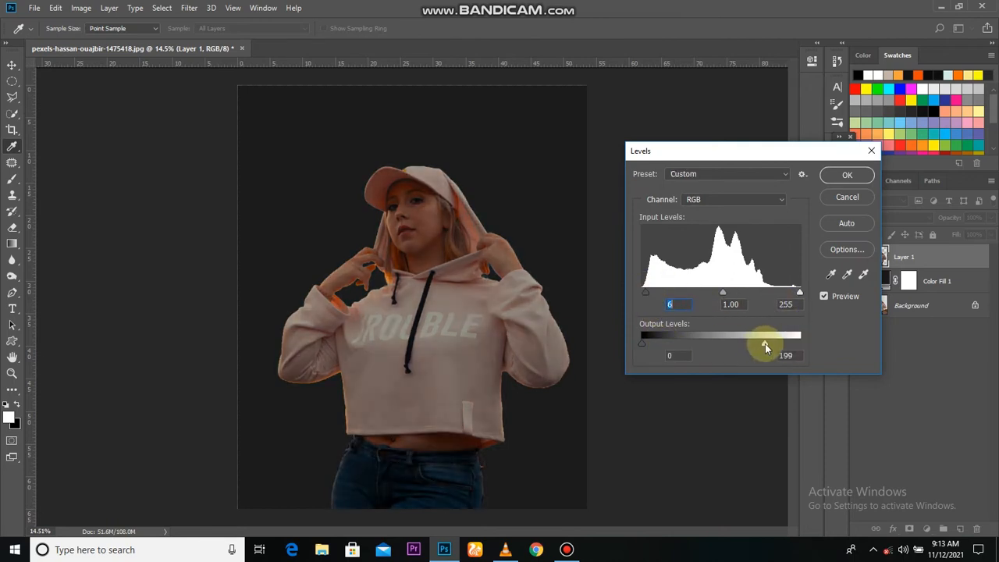
left_click(847, 175)
- Add an empty layer above the dark color fill and paint a large, soft white glow on it behind the woman
left_click(932, 279)
left_click(859, 281)
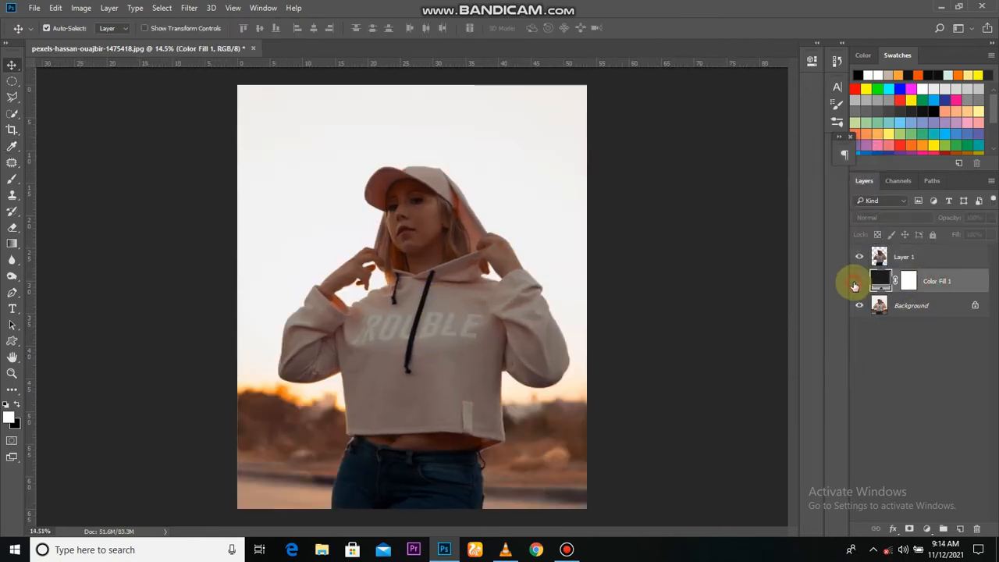
left_click(859, 281)
left_click(859, 257)
left_click(960, 529)
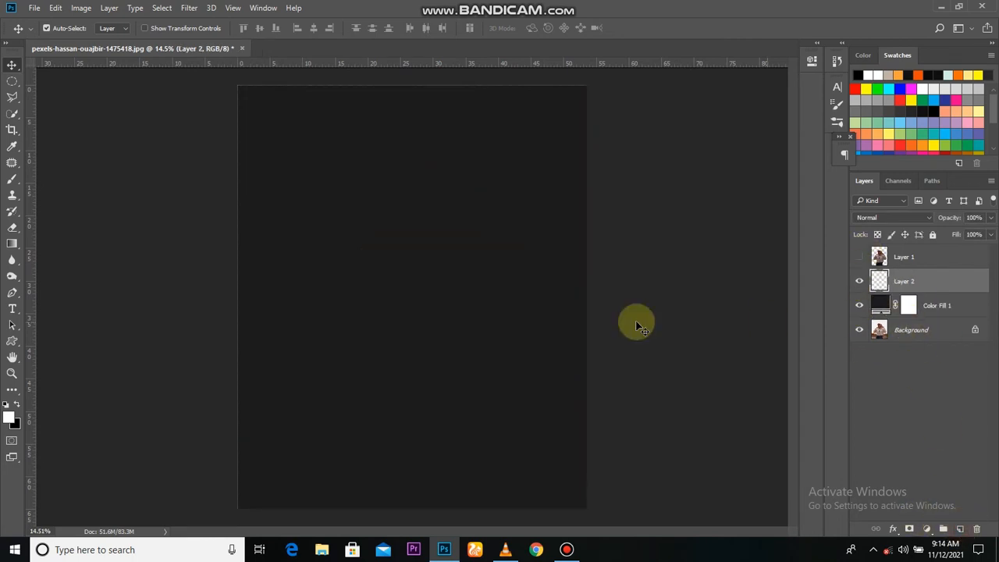
left_click(859, 257)
key("b")
left_click(405, 265)
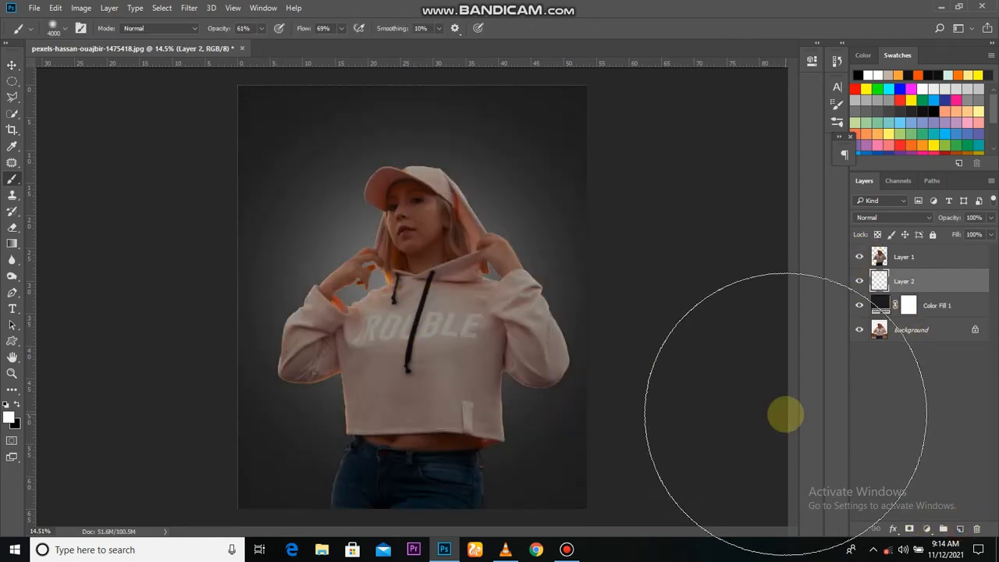
- Enlarge the glow layer to about 113% and center it horizontally behind the woman
key("v")
key("ctrl+t")
left_click_drag(558, 122, 576, 100)
left_click_drag(449, 265, 437, 283)
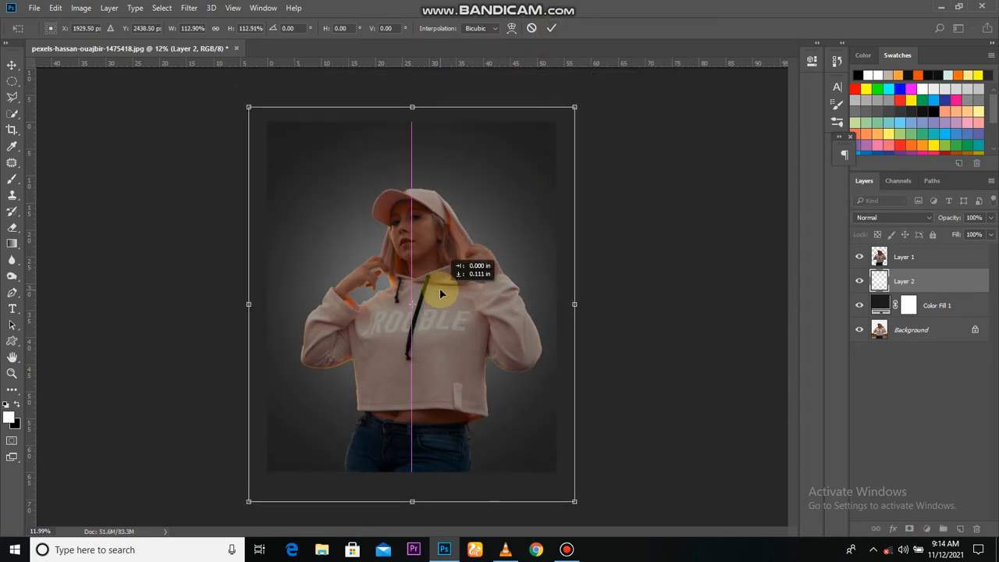
left_click(551, 28)
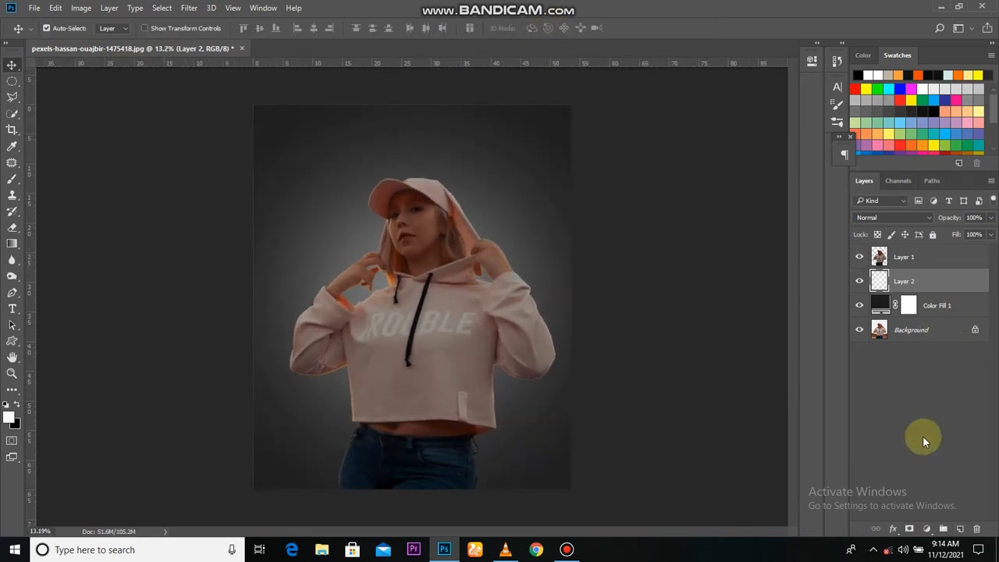
- Merge all layers into one and crop the image to the existing canvas edges
left_click(927, 528)
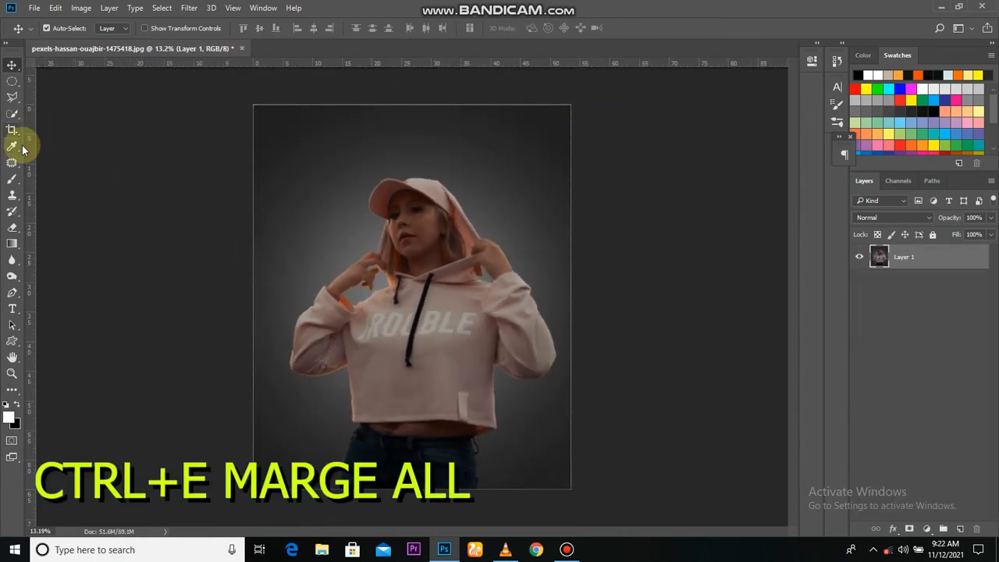
left_click(11, 129)
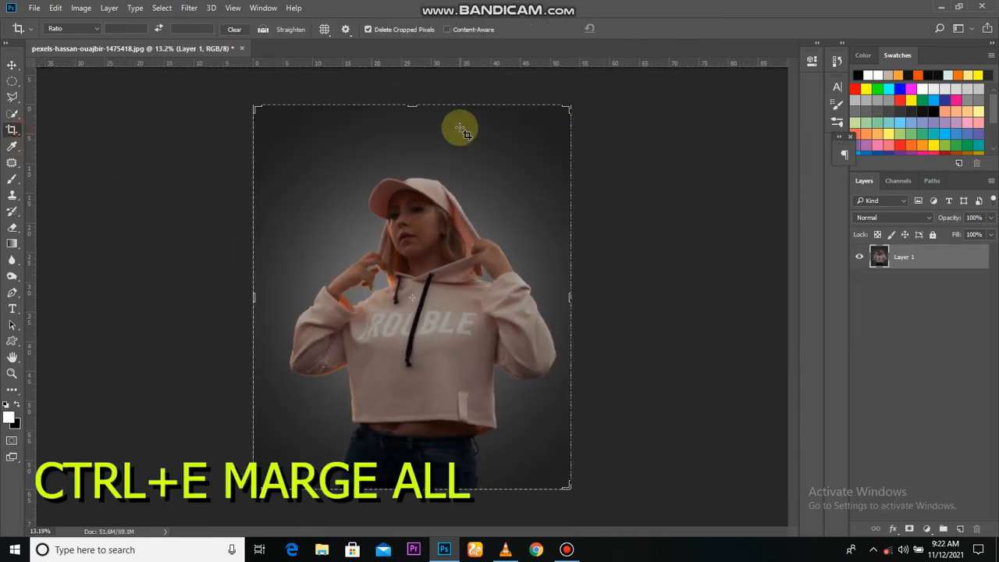
left_click(412, 104)
left_click(254, 296)
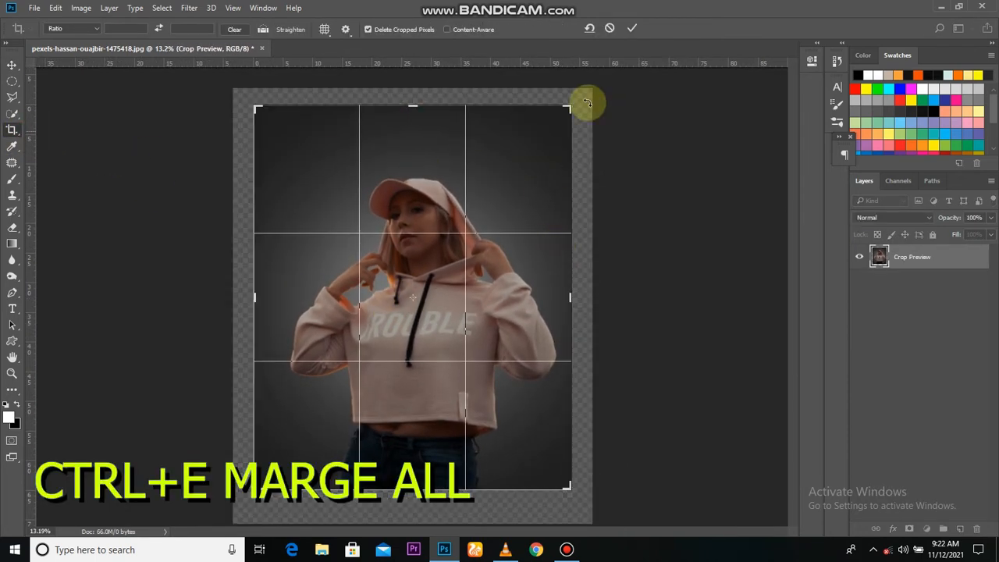
key("Return")
key("v")
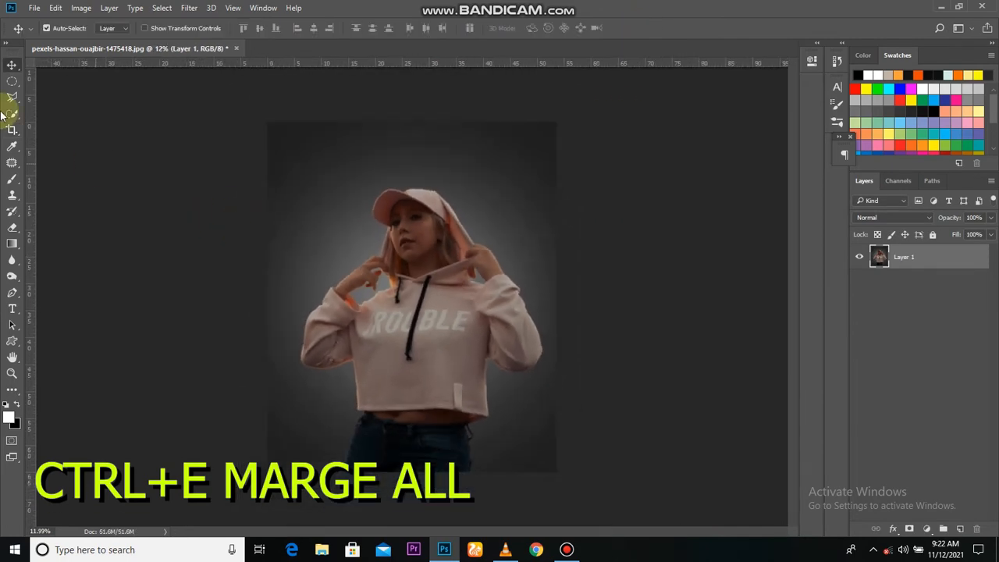
- Select the woman's whole figure with the Quick Selection tool, leaving out the background beside her hip and elbow
left_click(11, 114)
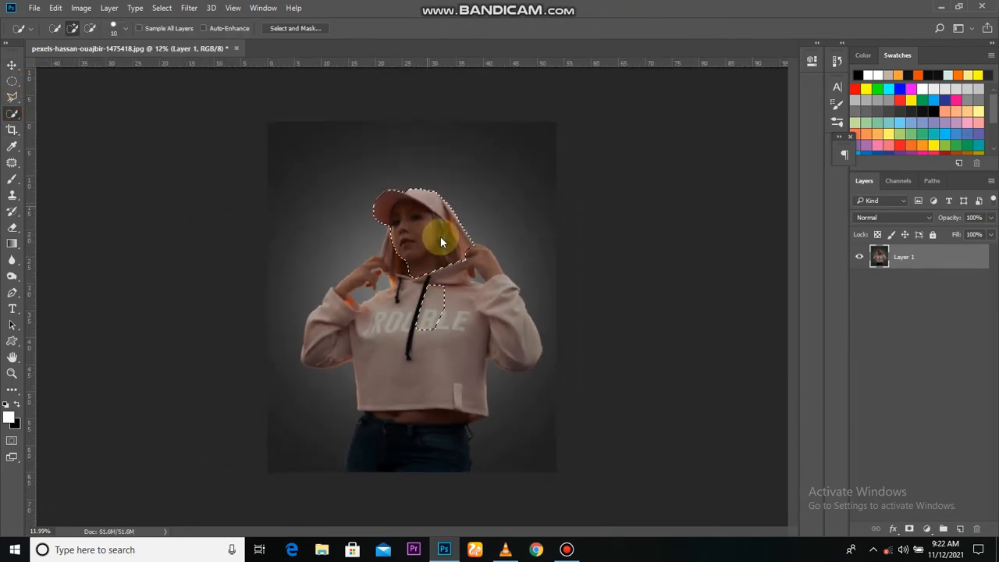
left_click_drag(441, 242, 442, 423)
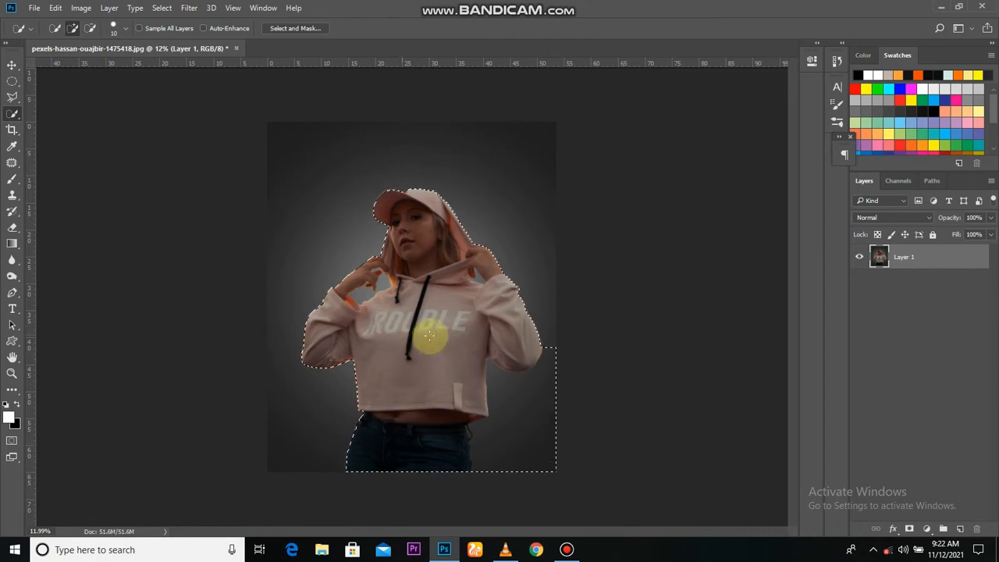
left_click(537, 464)
left_click_drag(536, 426, 517, 402)
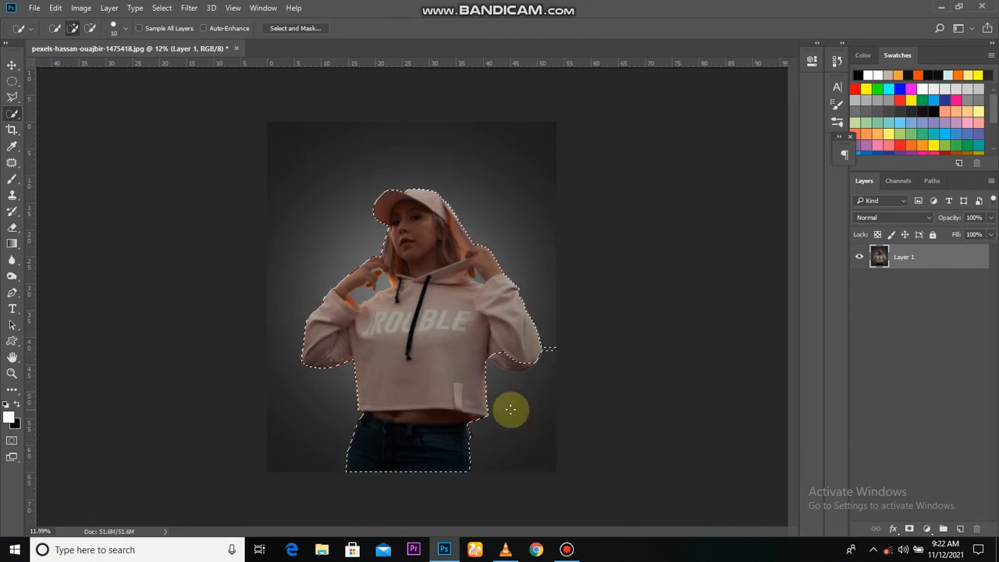
scroll(510, 408, "up", 3)
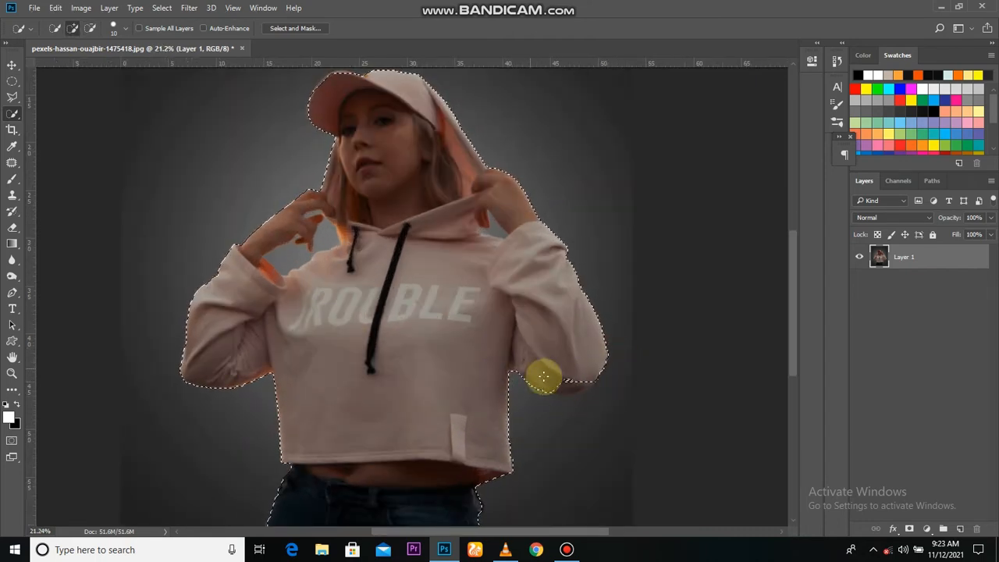
scroll(289, 261, "up", 1)
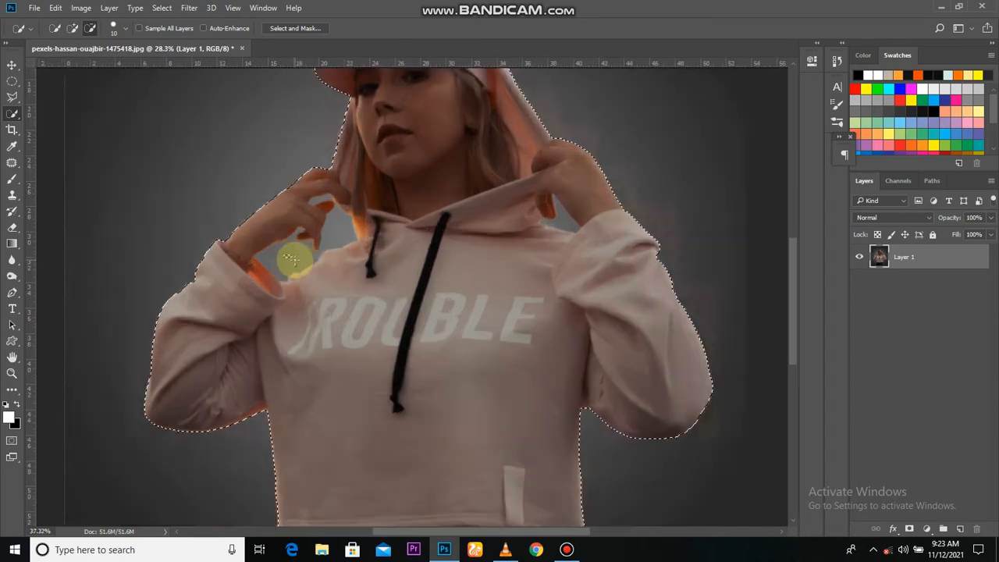
- Subtract the background gaps between her hands, fingers and hoodie from the selection on both sides
scroll(290, 260, "up", 2)
mouse_move(305, 257)
left_mouse_down()
mouse_move(365, 228)
mouse_move(350, 203)
mouse_move(358, 171)
mouse_move(362, 146)
left_mouse_up()
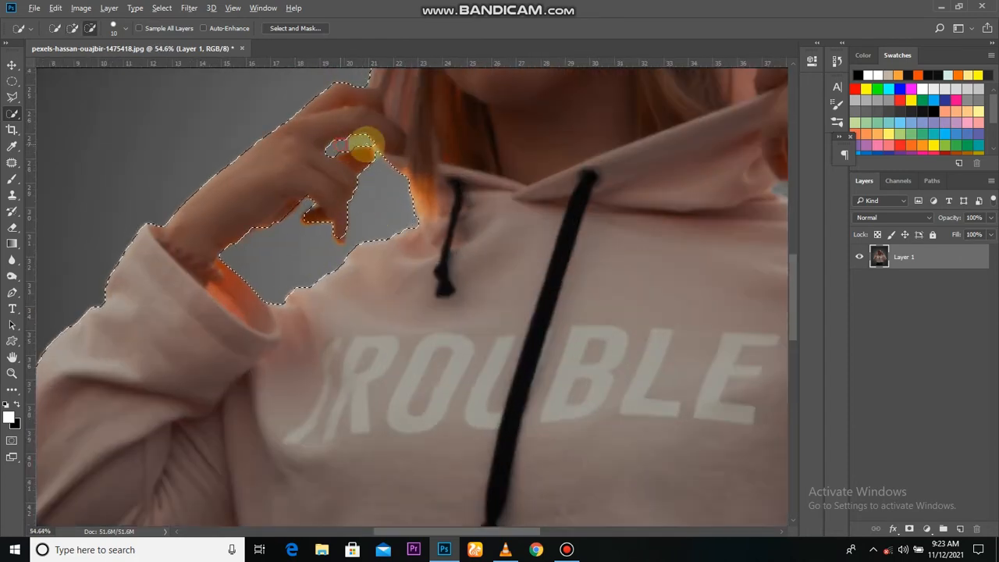
left_click(361, 161)
left_click(368, 145, "alt")
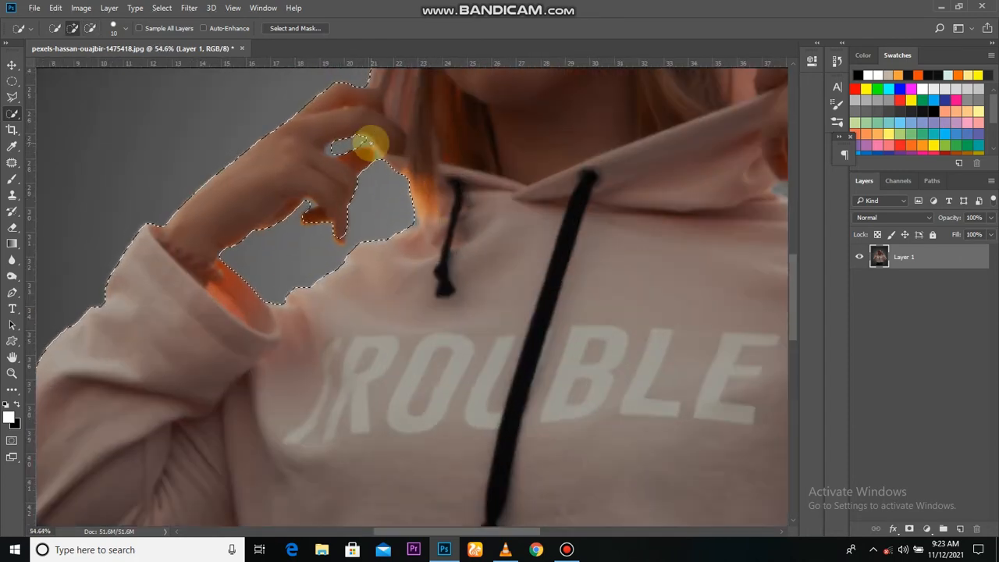
left_click(347, 148, "alt")
left_click(380, 156, "alt")
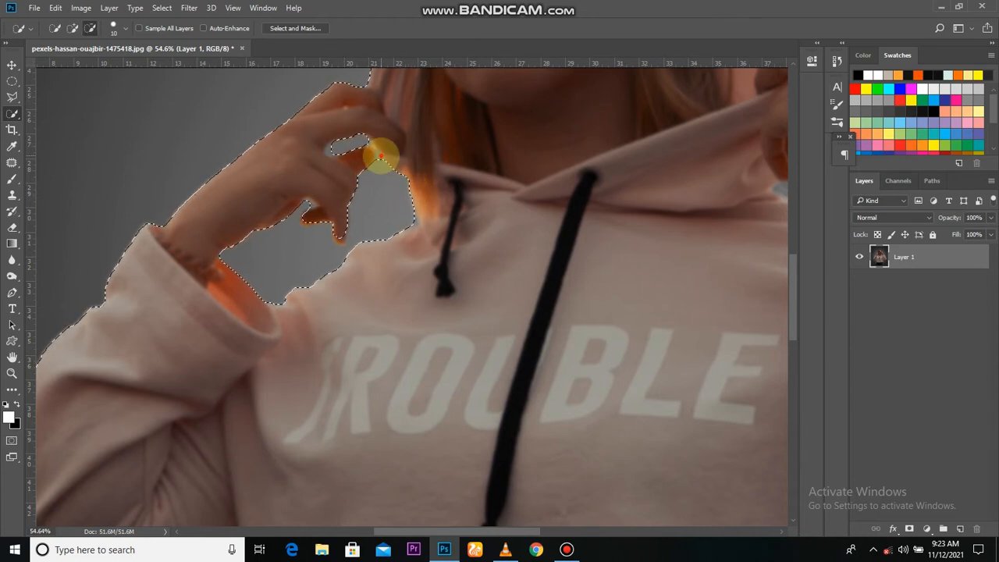
scroll(457, 286, "up", 2)
scroll(457, 285, "right", 5)
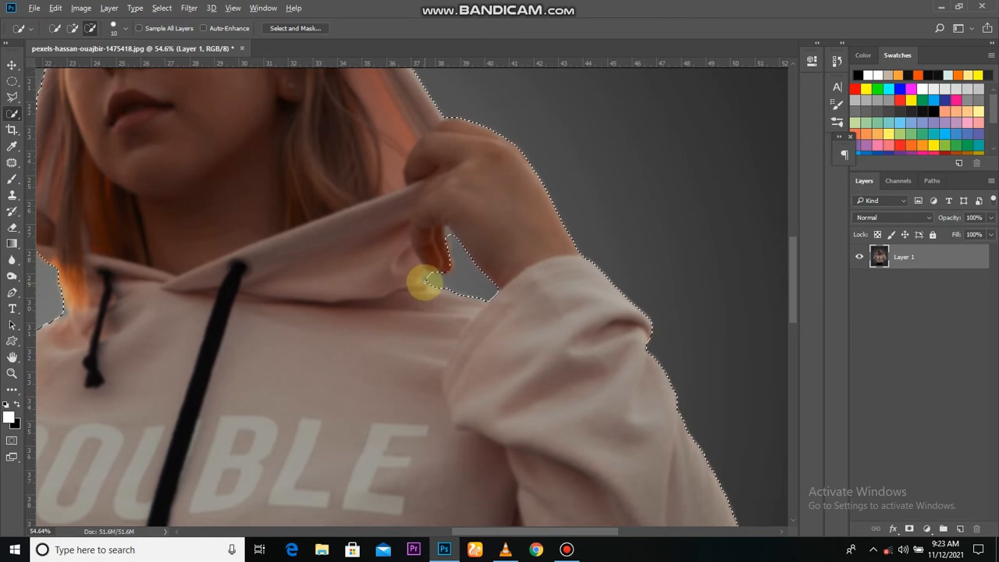
scroll(476, 338, "down", 3)
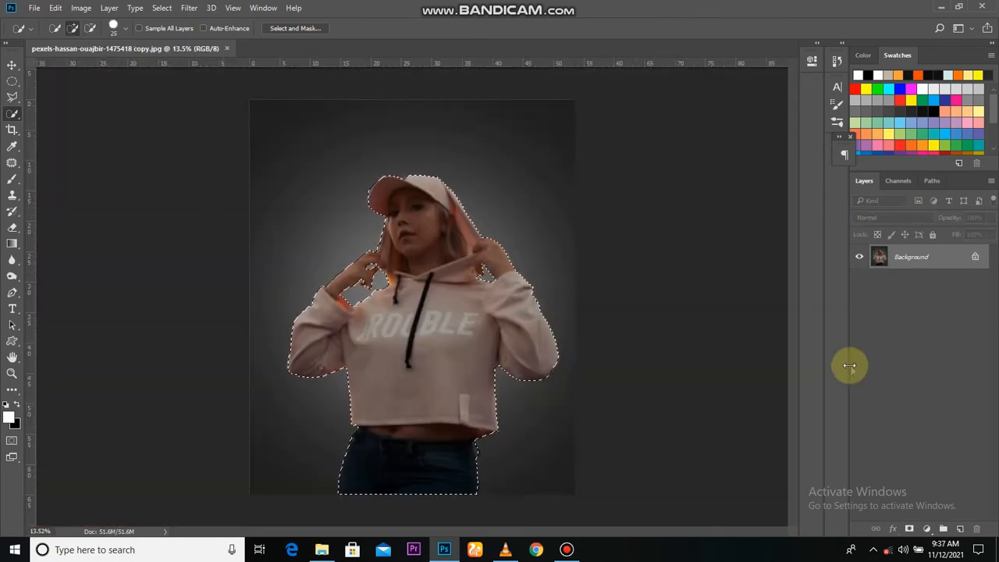
- Copy the selected woman onto a new layer above the Background and clear the selection
key("ctrl+j")
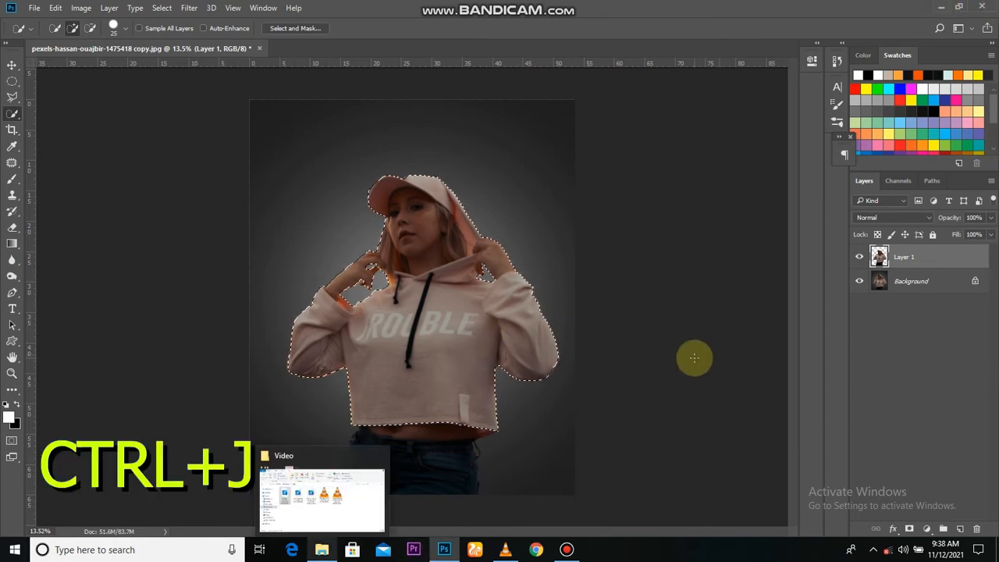
key("v")
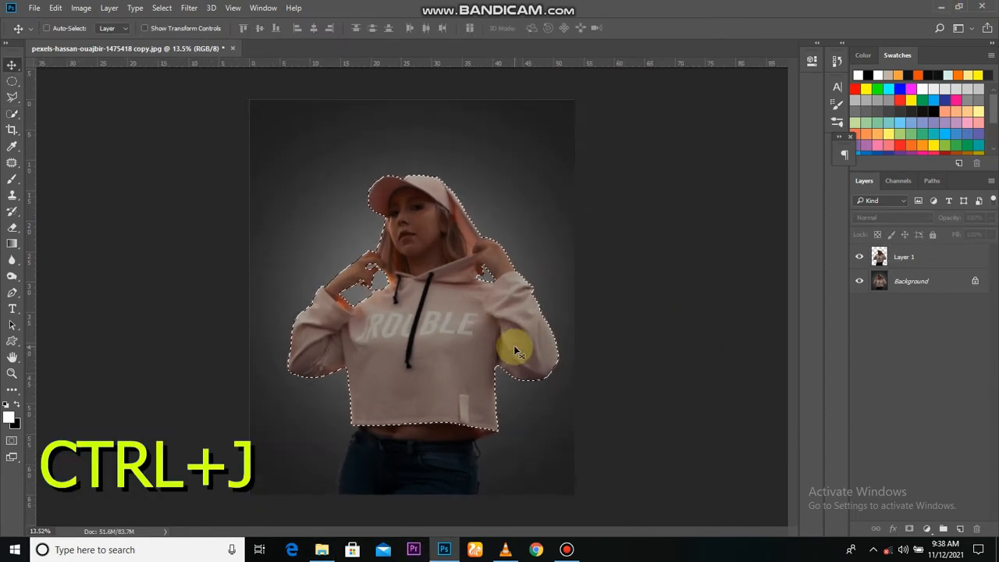
key("ctrl+d")
- Apply a Gaussian Blur with a 2.0-pixel radius to the woman's cutout layer as a smart filter
left_click(189, 9)
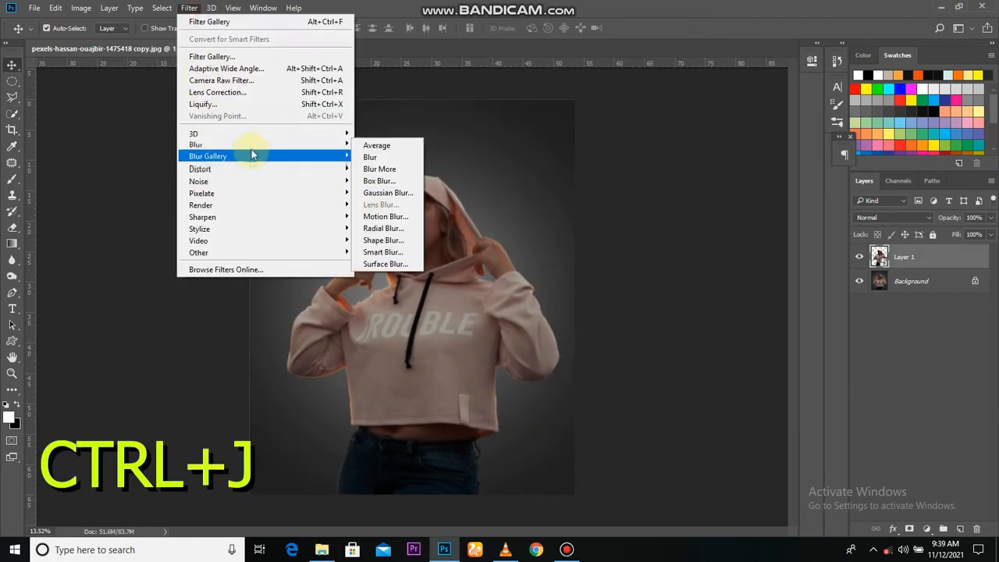
mouse_move(344, 146)
left_click(387, 193)
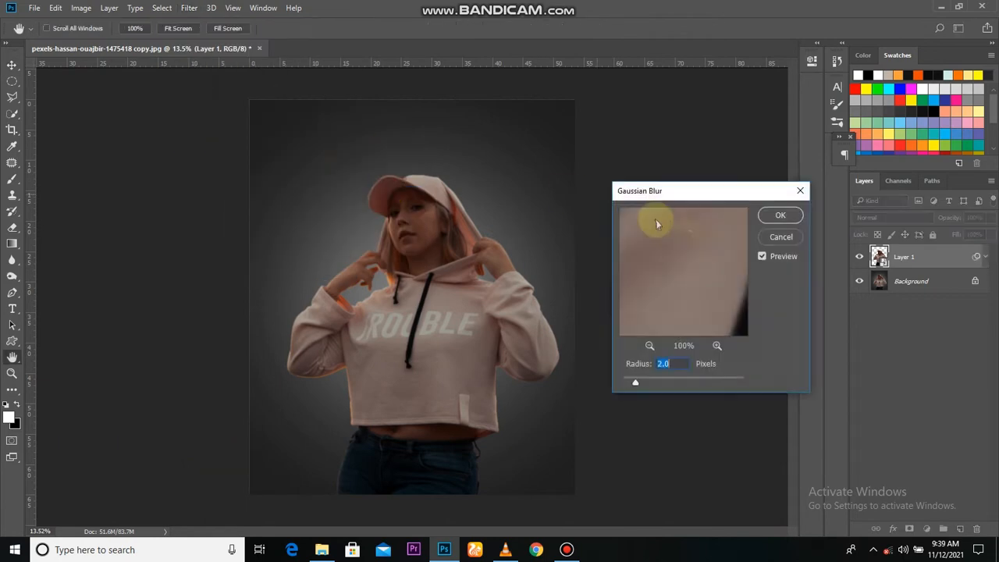
left_click(779, 215)
- Apply the Glowing Edges filter to the cutout with Edge Width 2, Edge Brightness 20 and Smoothness 11
left_click(207, 11)
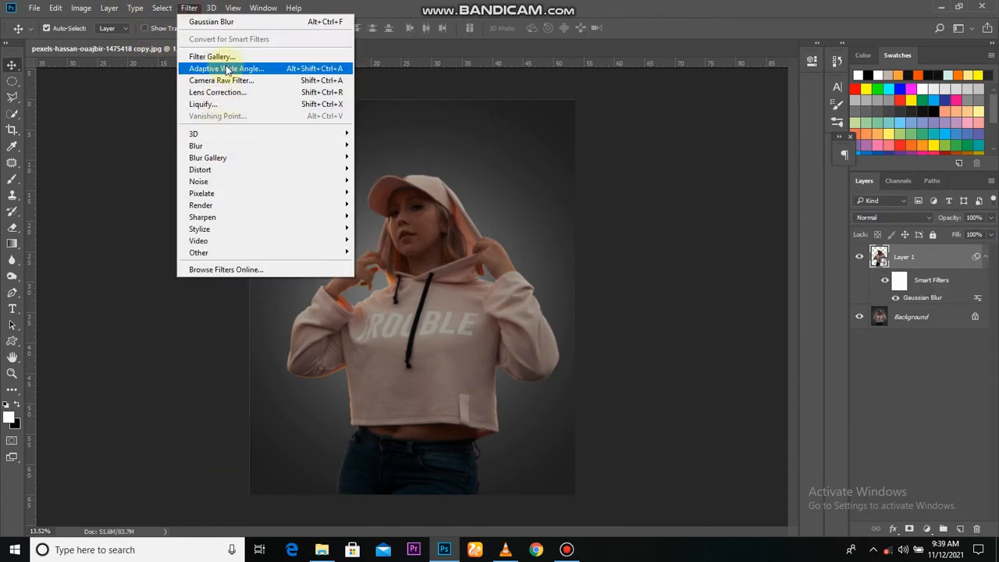
left_click(226, 68)
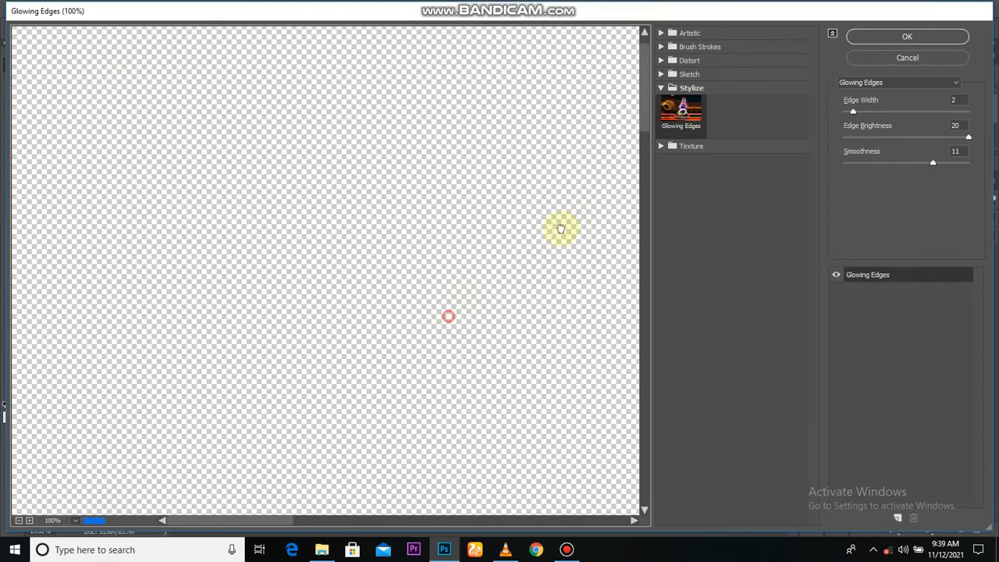
left_click_drag(560, 228, 189, 319)
key("ctrl+0")
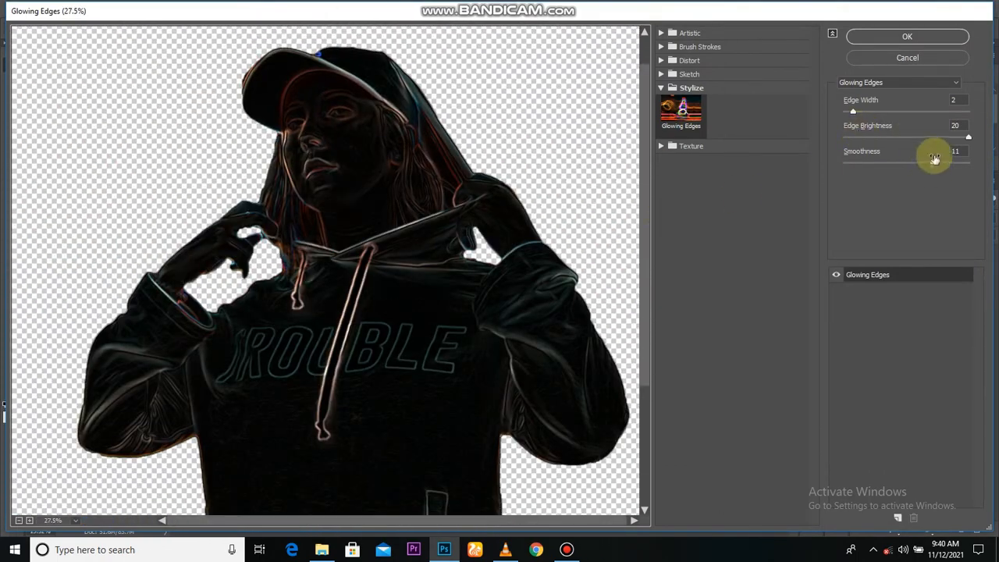
left_click(944, 33)
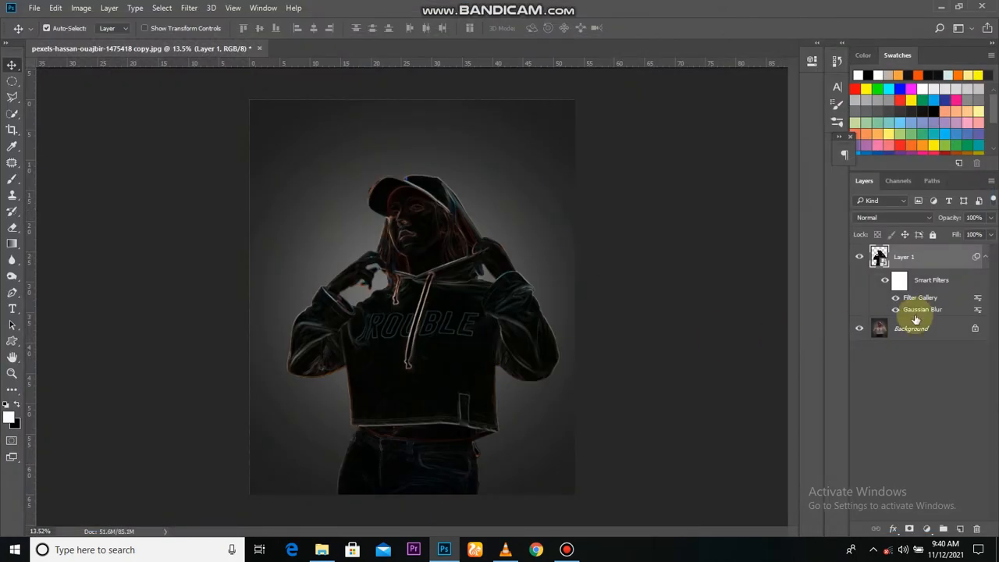
- Load the cutout's outline as a selection and add a black-to-transparent gradient fill layer masked to it above the Background
left_click(874, 257, "ctrl")
left_click(909, 333)
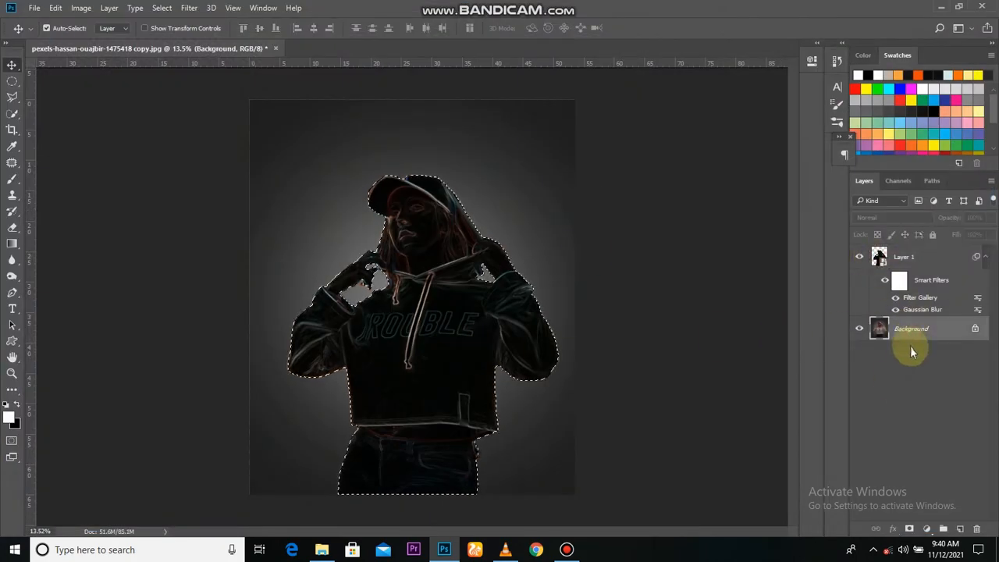
left_click(926, 528)
left_click(910, 276)
left_click(643, 159)
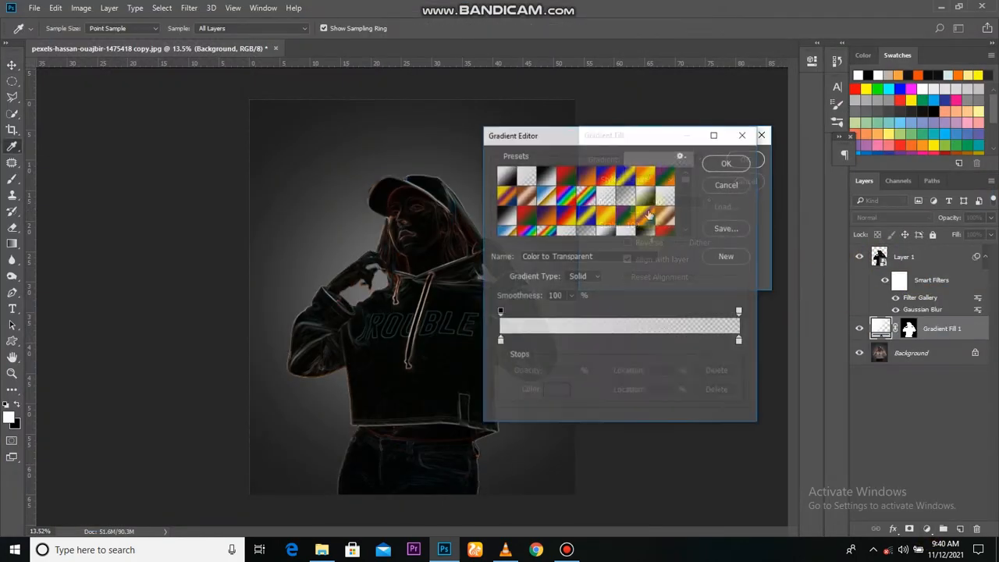
double_click(499, 343)
left_click_drag(475, 289, 453, 339)
left_click(747, 167)
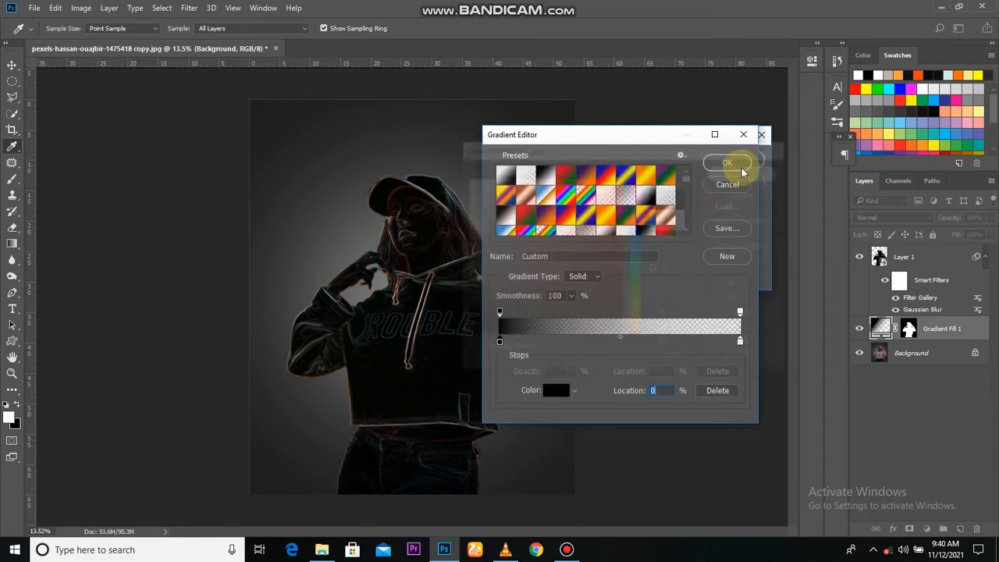
left_click(725, 163)
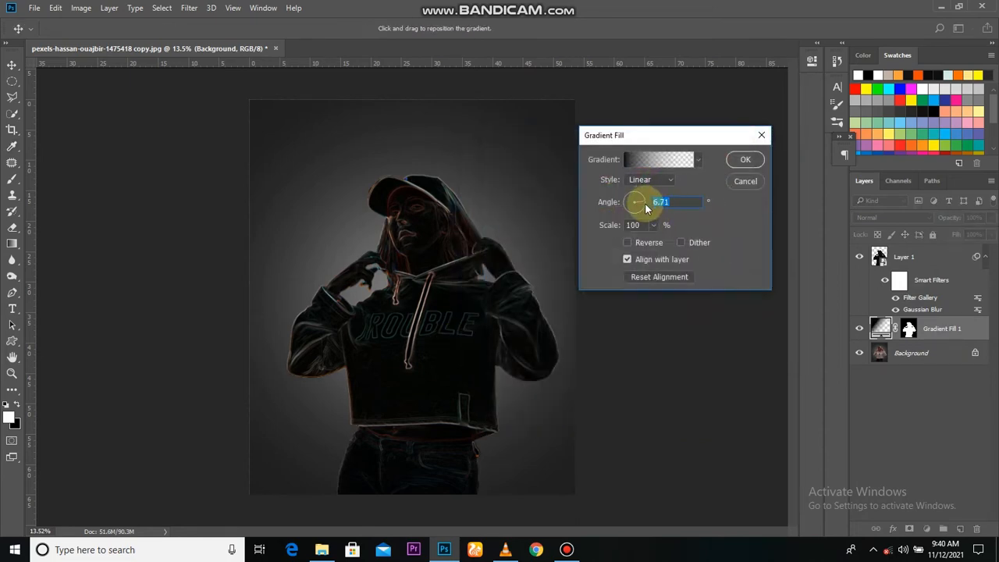
- Set the linear gradient fill's angle to 180° and its scale to about 45%
type("0")
left_click(670, 202)
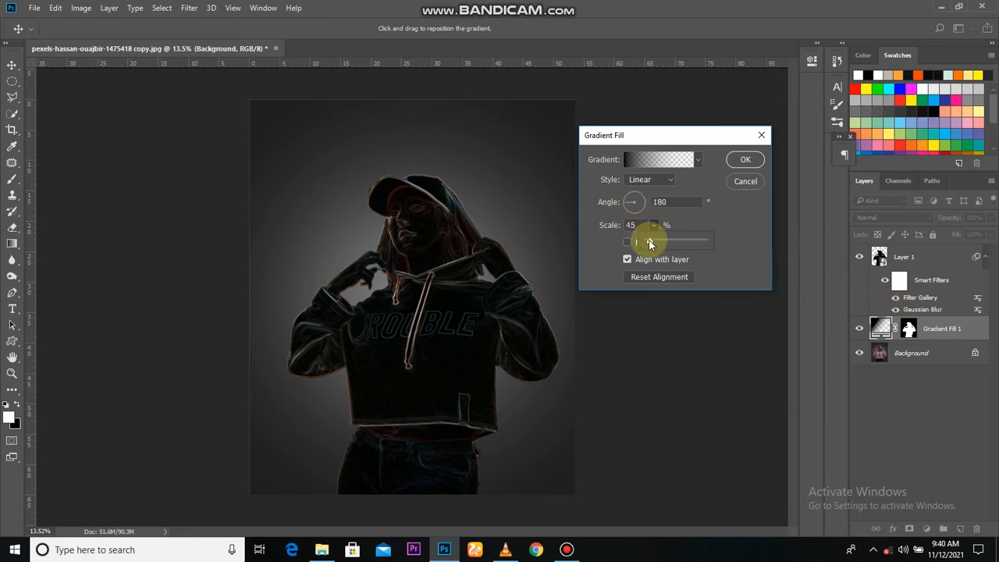
left_click(733, 162)
- Clip the glowing-edges layer to the gradient fill layer below it and compare the image with that layer hidden and shown
right_click(950, 254)
left_click(733, 339)
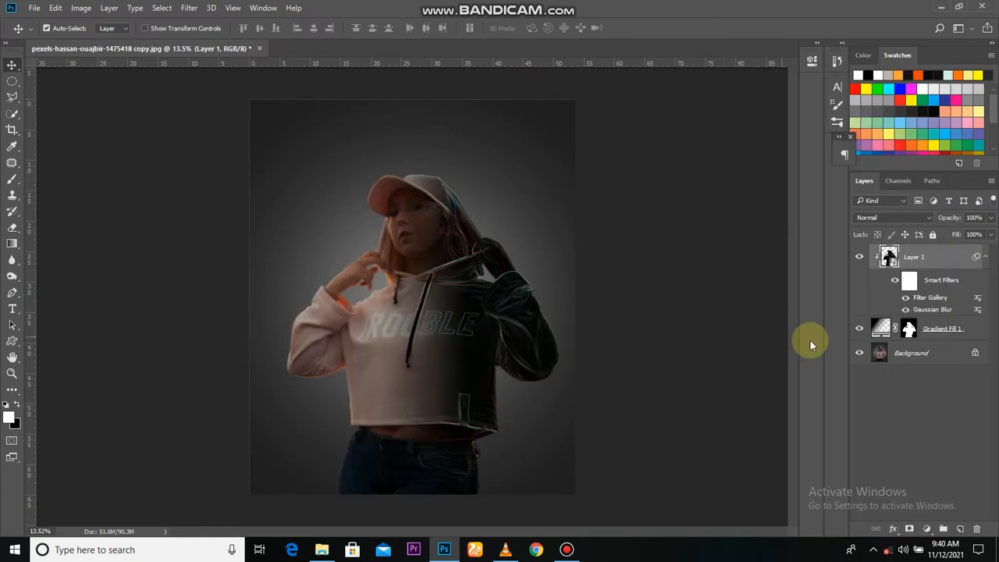
left_click(859, 258)
left_click(860, 258)
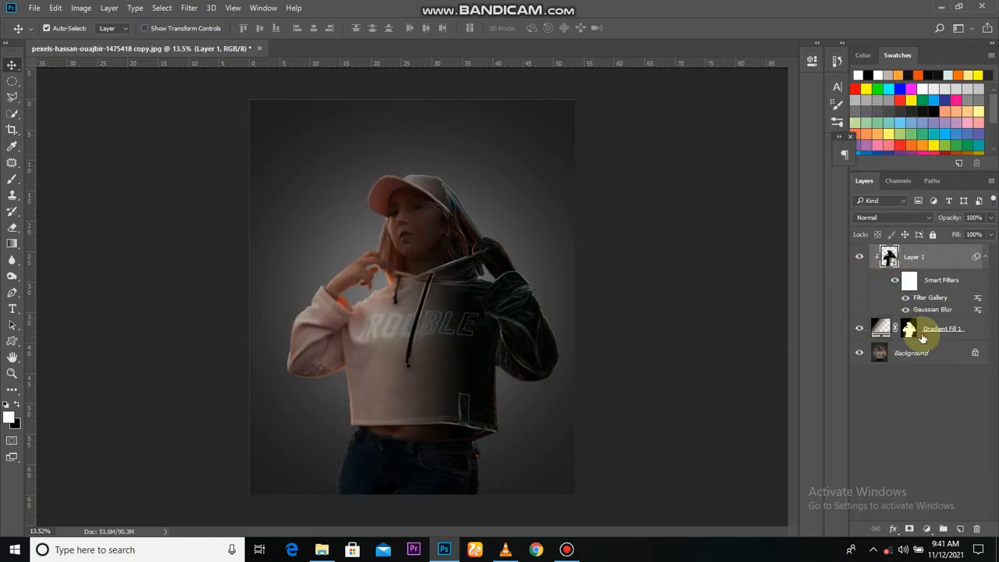
- Add a Brightness/Contrast adjustment clipped to the glowing-edges layer, with Brightness 131 and Contrast 5
left_click(922, 334)
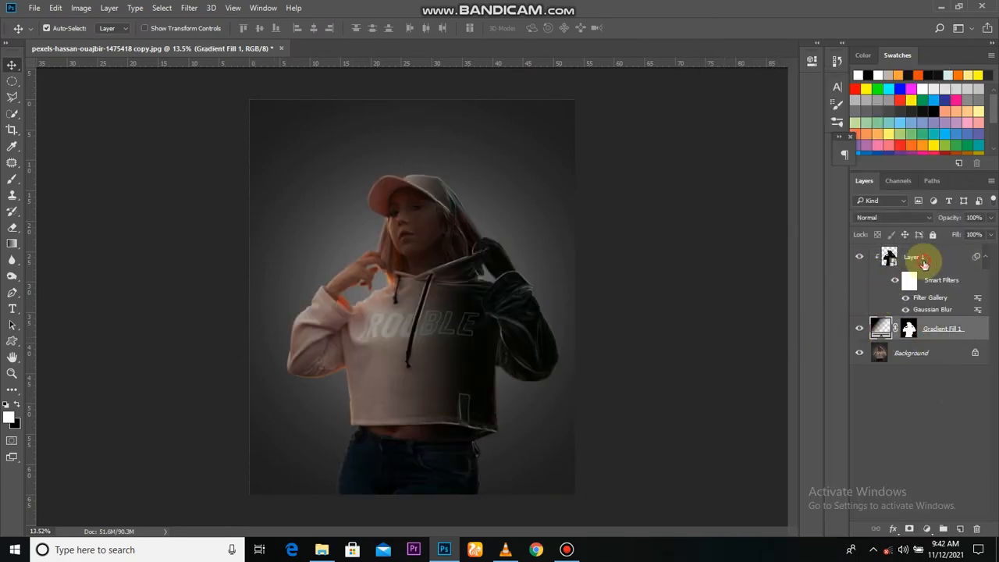
left_click(926, 528)
left_click(912, 357)
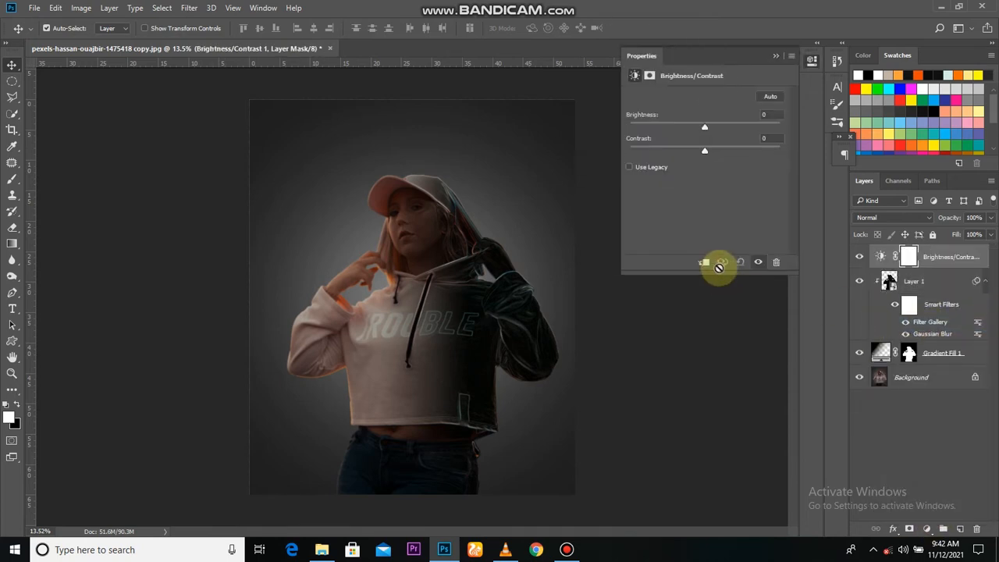
left_click_drag(715, 126, 710, 151)
left_click_drag(770, 127, 770, 128)
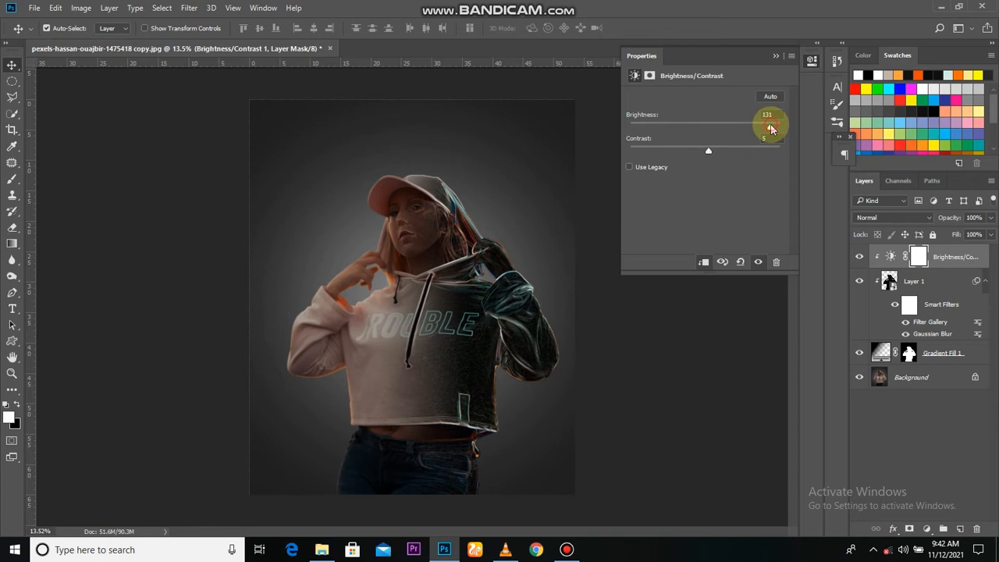
left_click(788, 76)
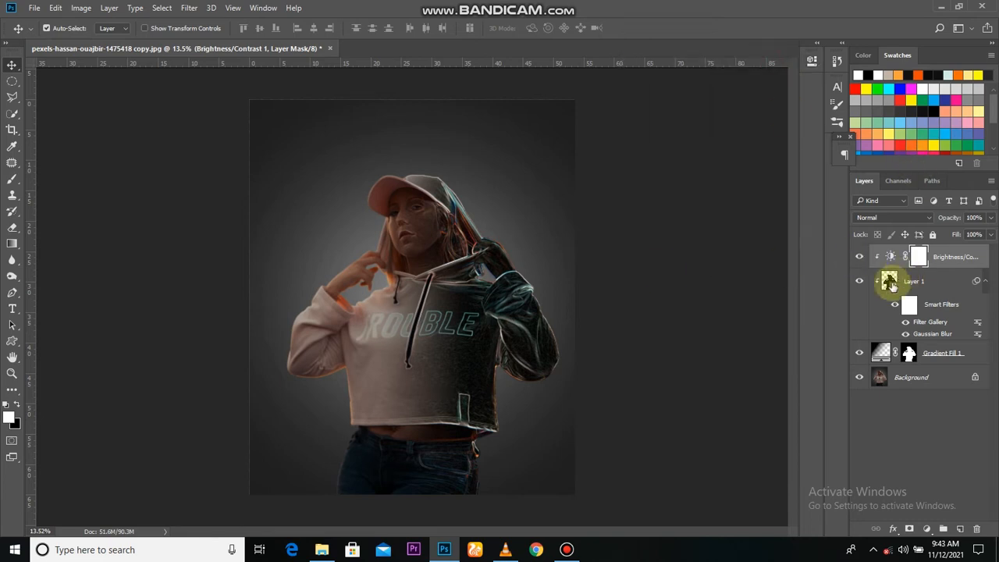
- Add a white Solid Color fill layer masked to the woman's silhouette at the top of the layer stack
left_click(927, 528)
left_click(889, 250)
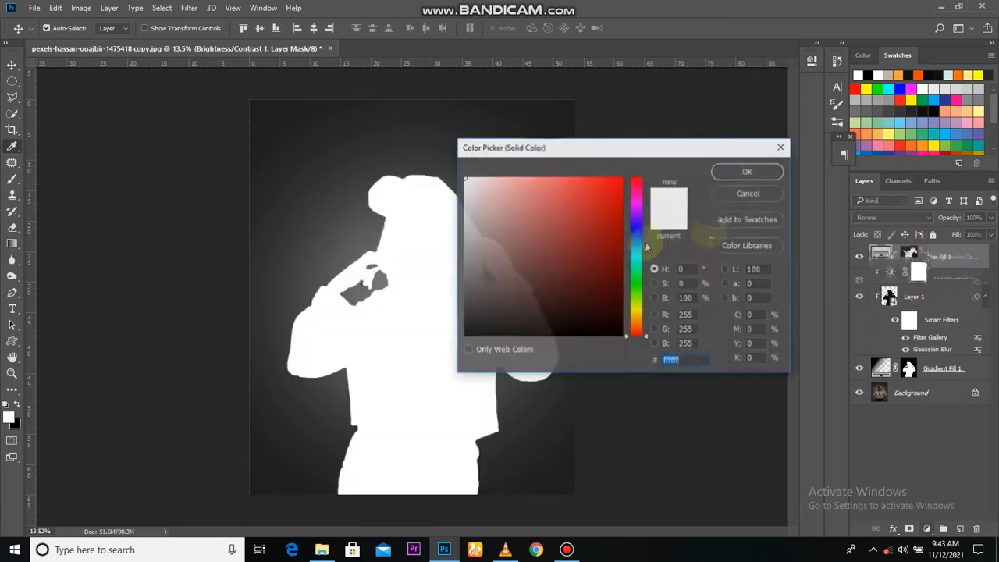
left_click(725, 173)
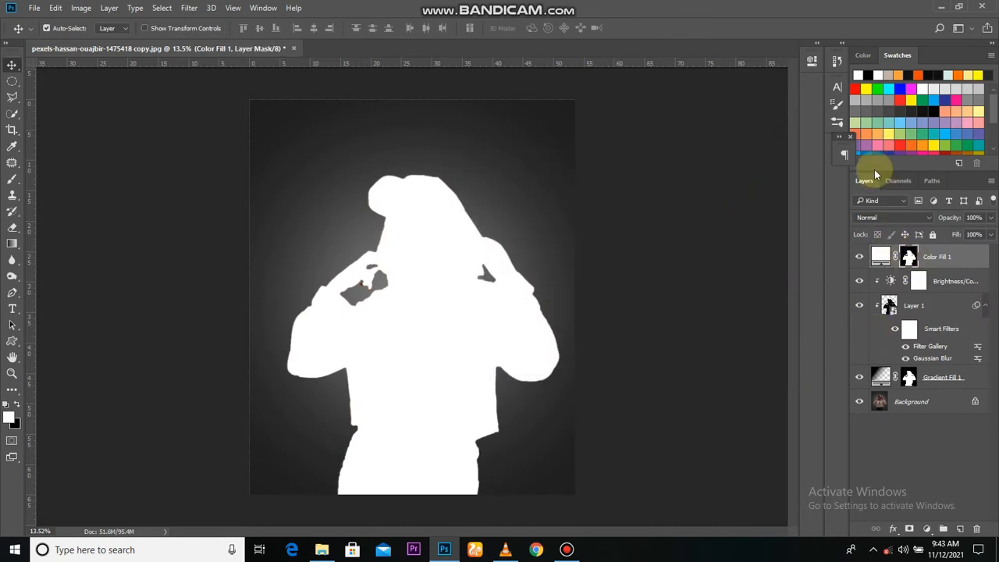
- Feather the silhouette mask of the white Solid Color fill layer strongly
left_click(837, 63)
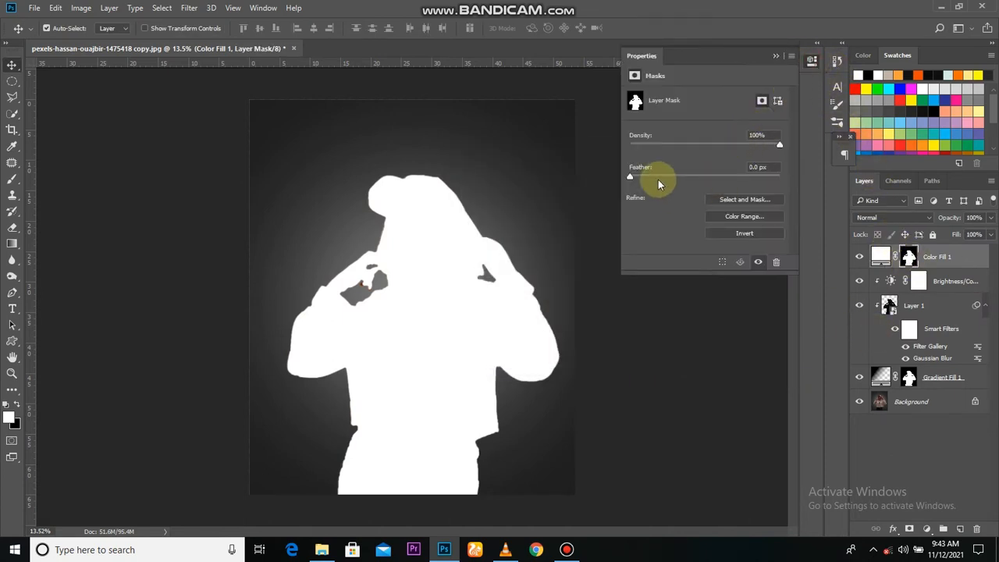
left_click_drag(658, 179, 758, 184)
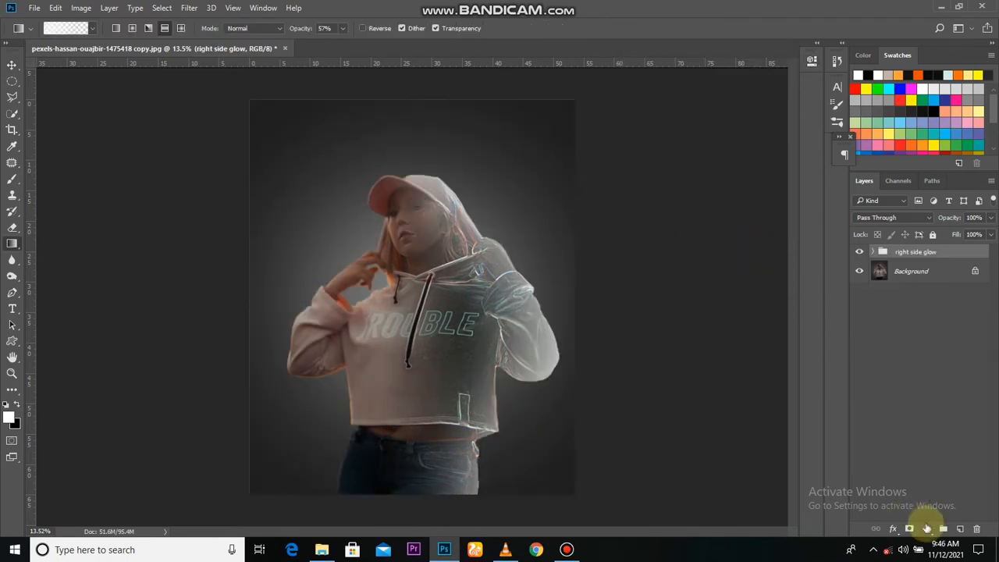
- Add a Solid Color fill layer in orange-red ff2a00 above the right side glow group
left_click(926, 528)
left_click(933, 259)
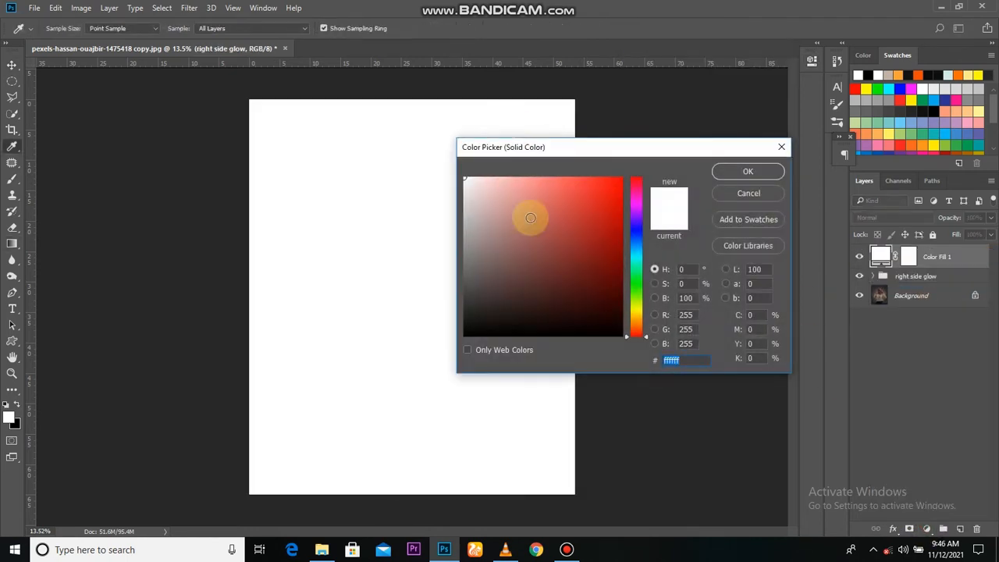
left_click_drag(636, 337, 635, 314)
left_click_drag(619, 229, 646, 158)
left_click(642, 305)
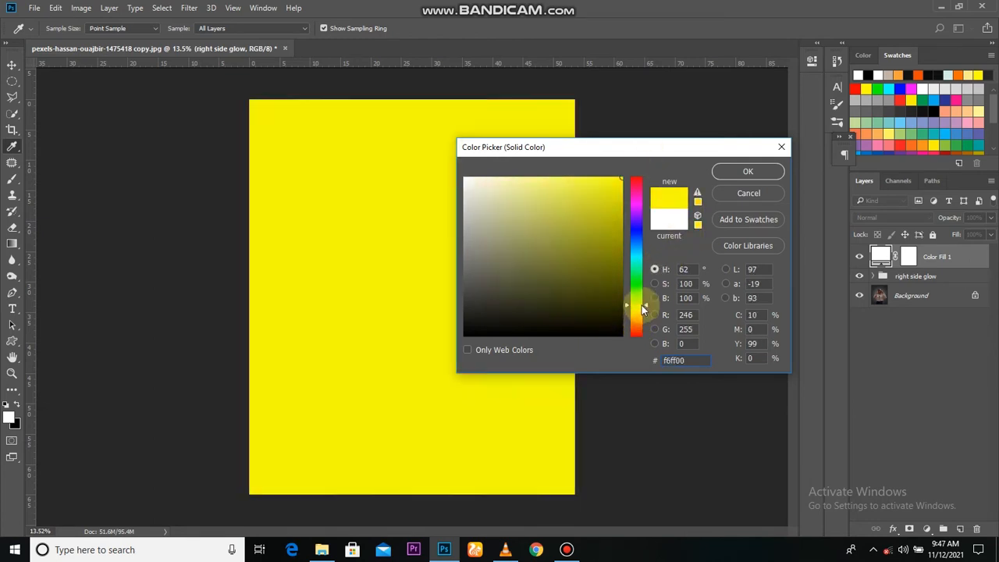
left_click_drag(644, 313, 640, 336)
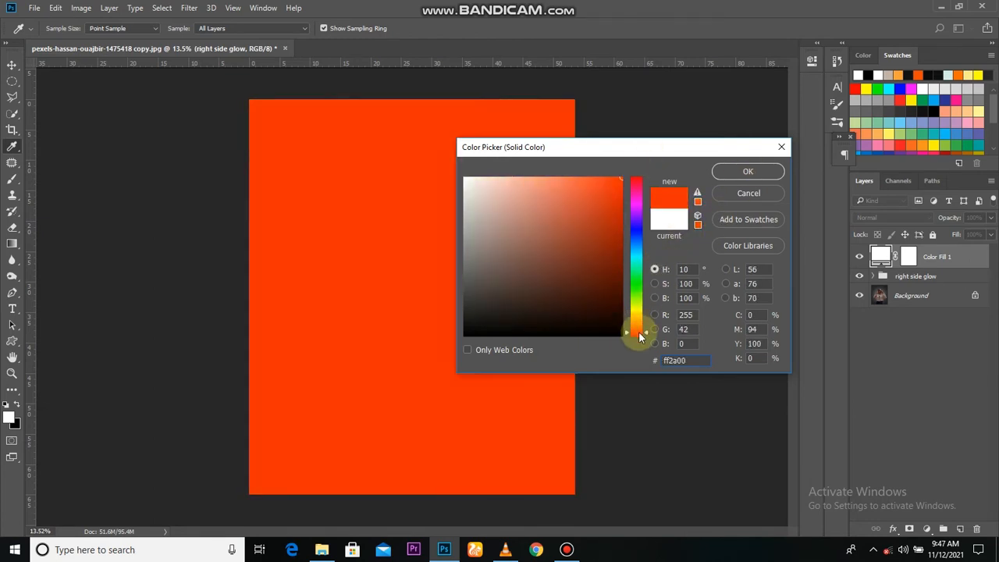
left_click(747, 172)
- Set the orange-red fill layer's blend mode to Multiply and clip it to the right side glow group
left_click(888, 218)
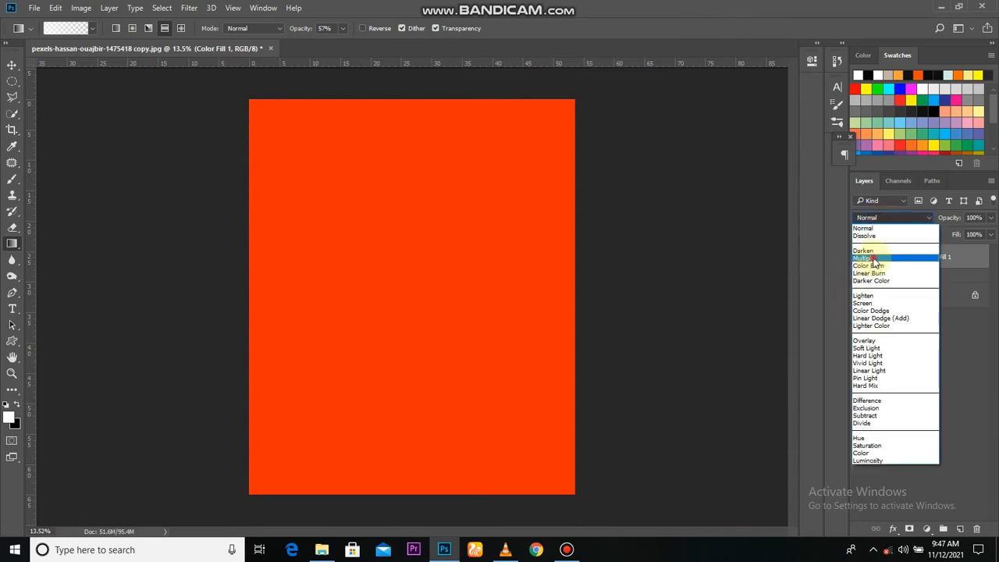
left_click(864, 258)
left_click(859, 257)
left_click(859, 258)
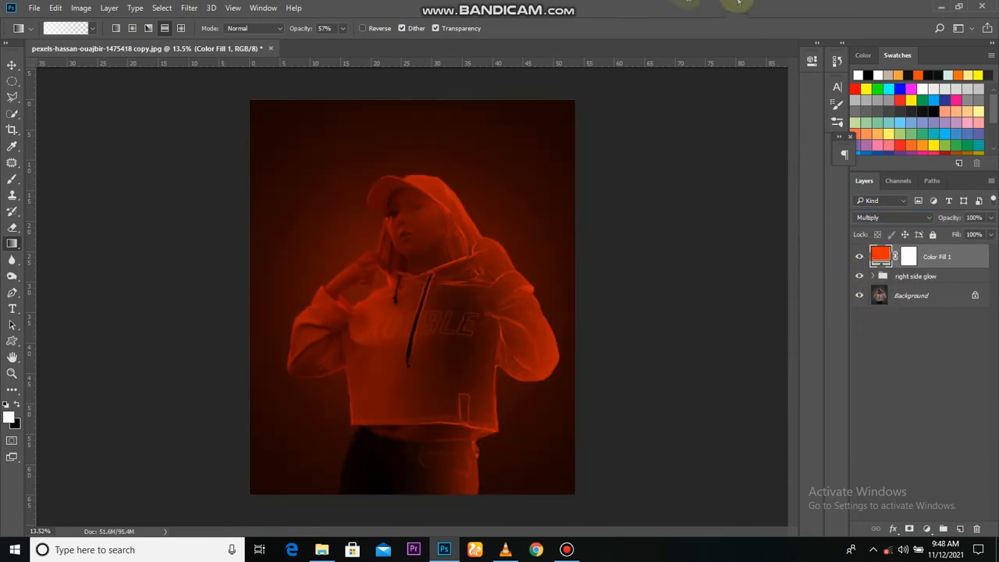
left_click(890, 268, "alt")
- Try Overlay on the right side glow group and settle on Screen as its blend mode
left_click(905, 275)
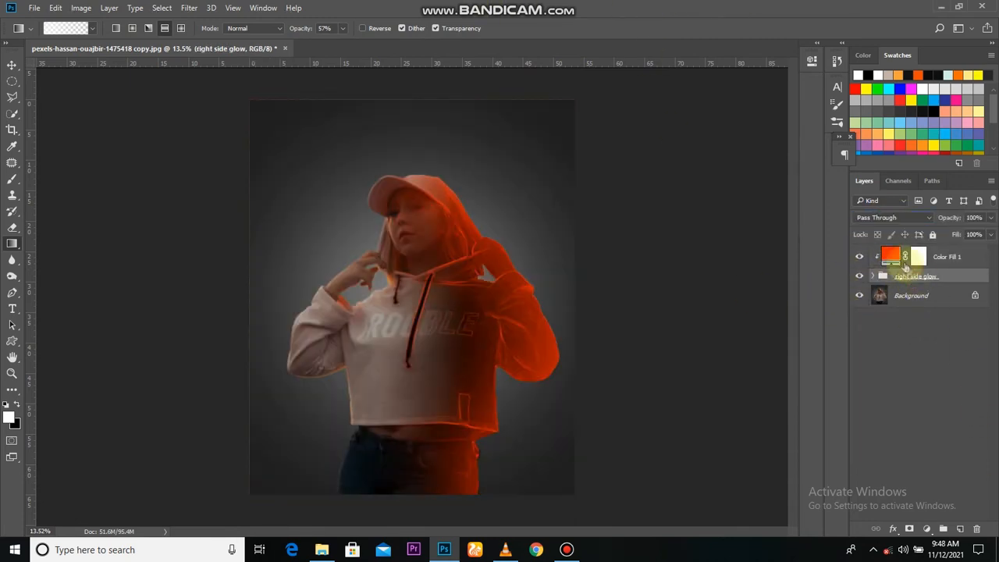
left_click(890, 218)
left_click(873, 356)
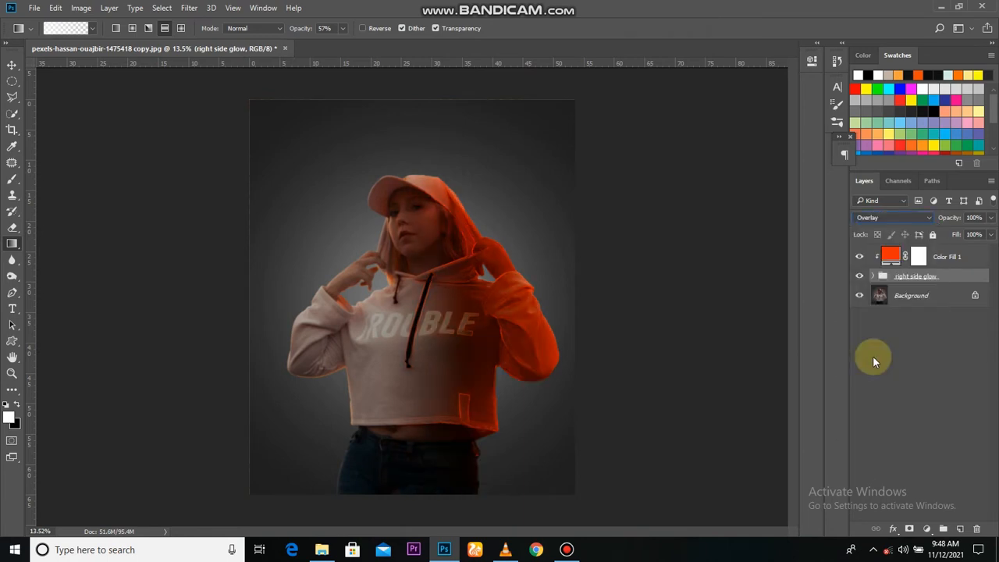
left_click(898, 220)
left_click(874, 318)
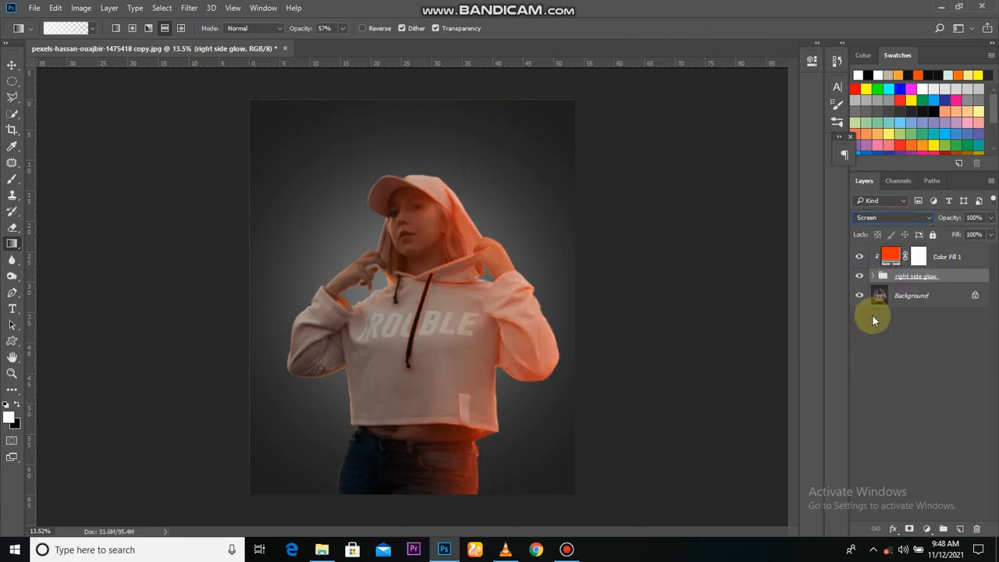
- Compare the image with the clipped orange-red fill layer hidden and shown
left_click(892, 258)
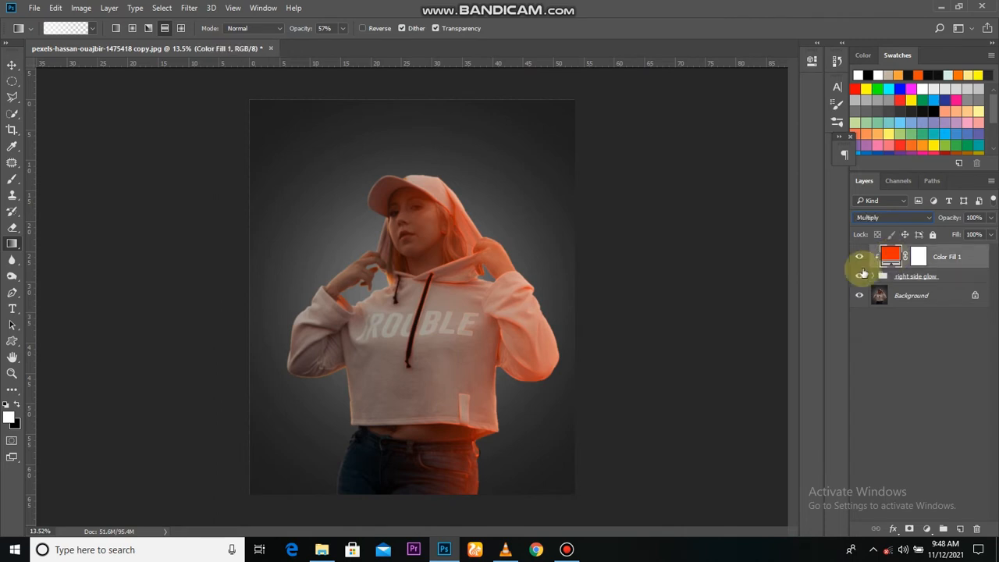
left_click(859, 260)
left_click(858, 260)
key("v")
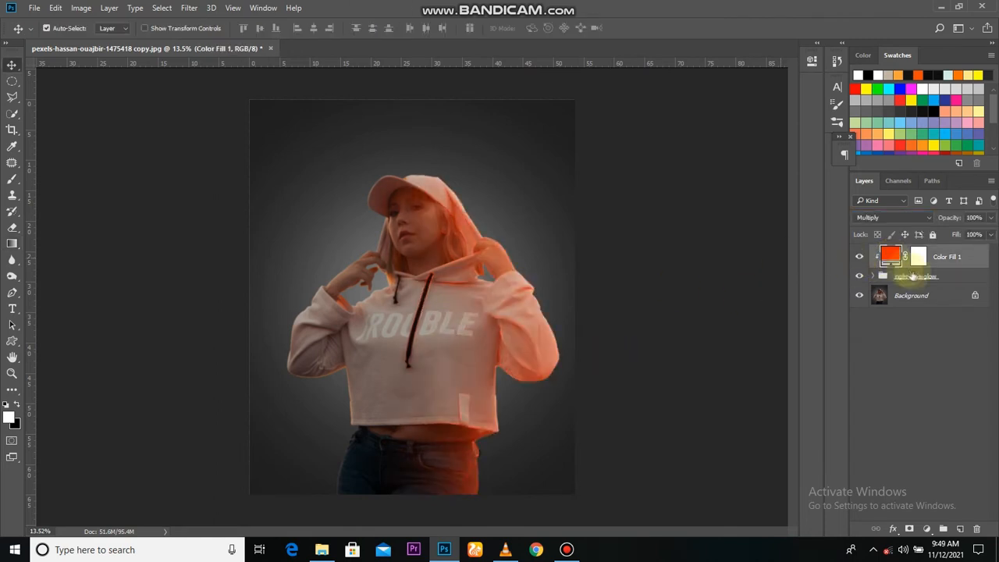
left_click(862, 262)
left_click(862, 262)
- Add a Gradient Fill layer on top with its first color stop set to red fd1800, fading to transparent
left_click(937, 528)
left_click(907, 263)
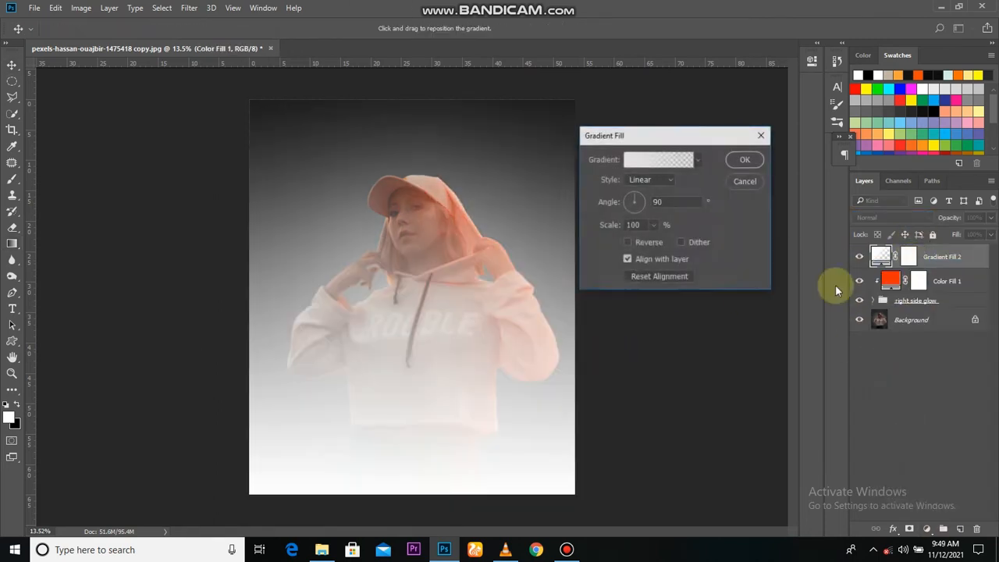
left_click(655, 162)
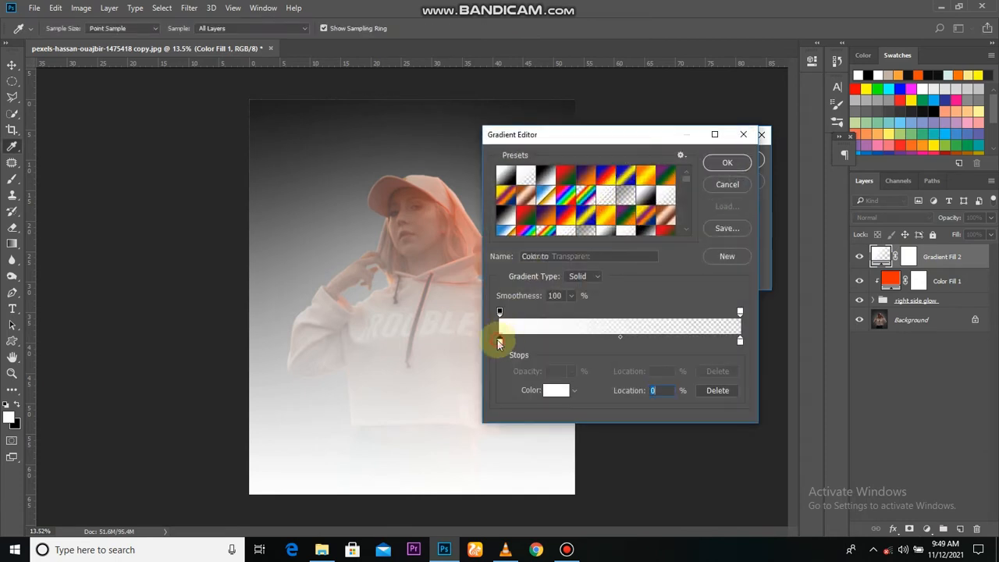
left_click(556, 390)
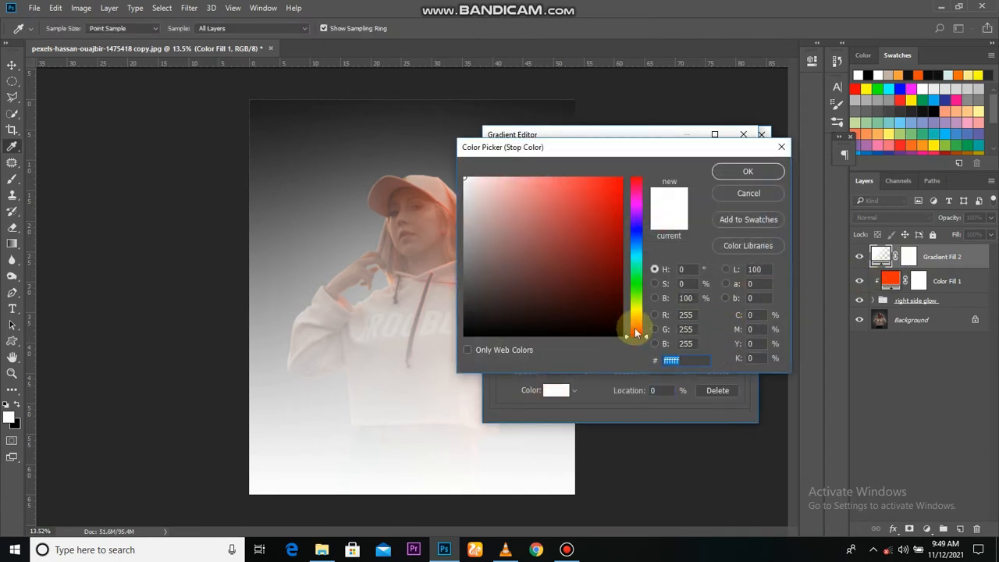
left_click_drag(604, 225, 625, 178)
left_click_drag(633, 333, 641, 334)
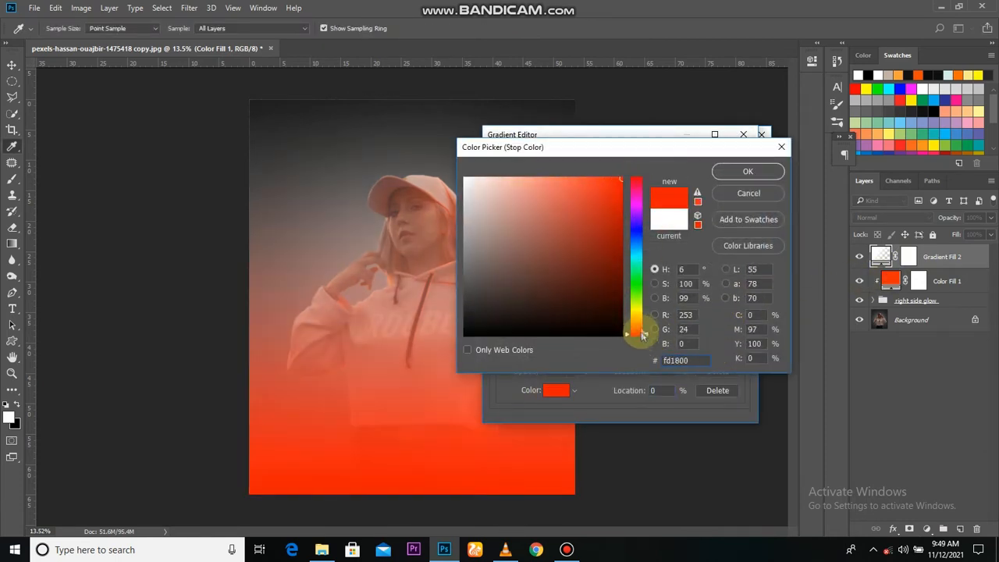
left_click(748, 173)
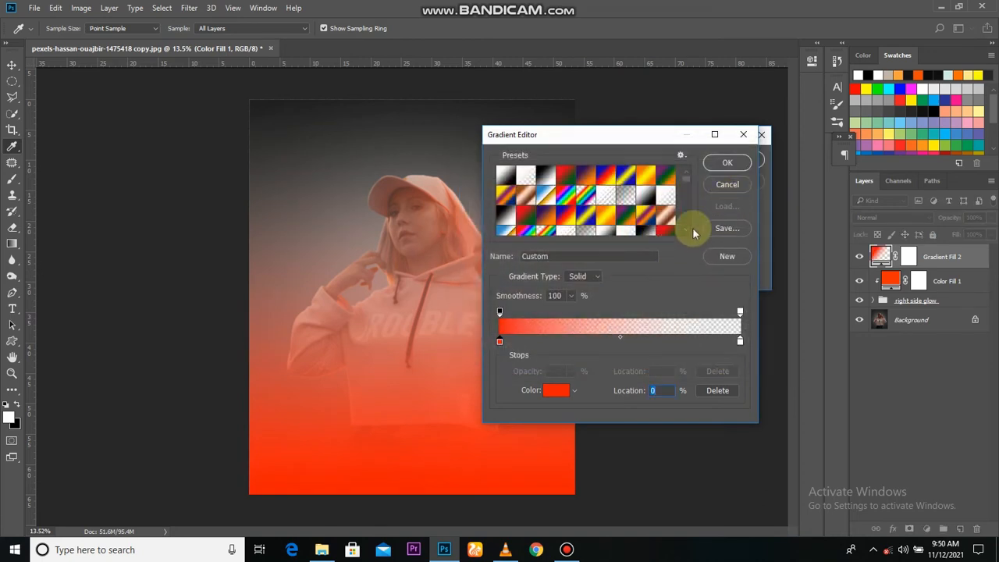
left_click(729, 166)
- Make the red gradient fade in from the image's right edge and blend it with Soft Light at 42% fill
left_click_drag(664, 204, 623, 204)
type("0")
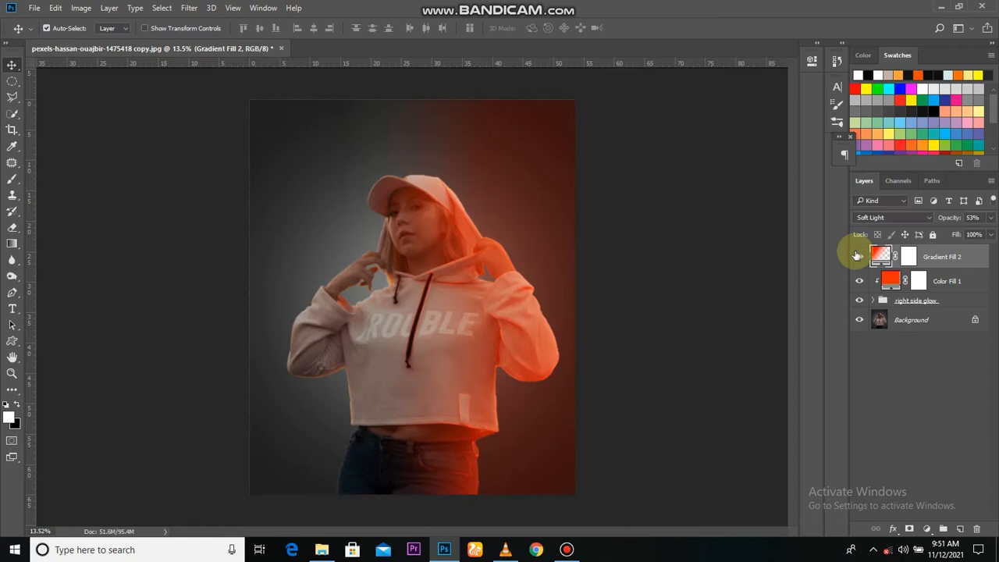
left_click(859, 256)
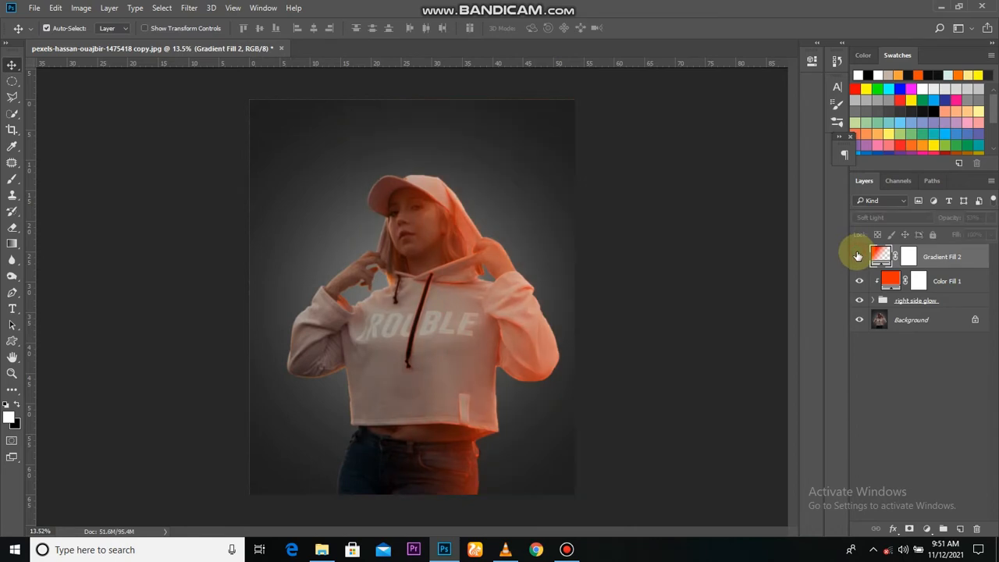
left_click(858, 256)
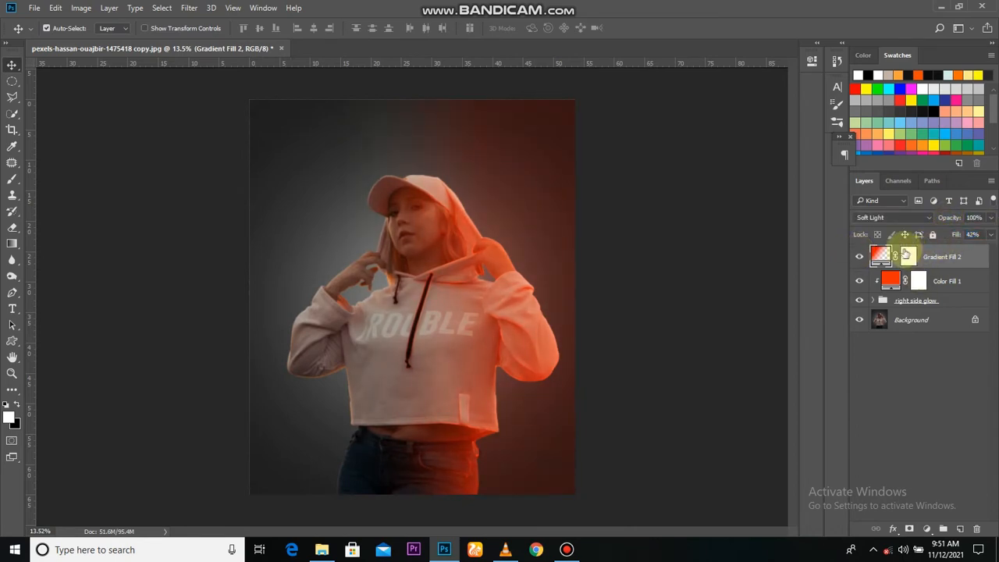
left_click(862, 257)
left_click(861, 257)
- Limit the red gradient with Blend If by splitting the Underlying Layer white slider, its lower half at 112
double_click(980, 264)
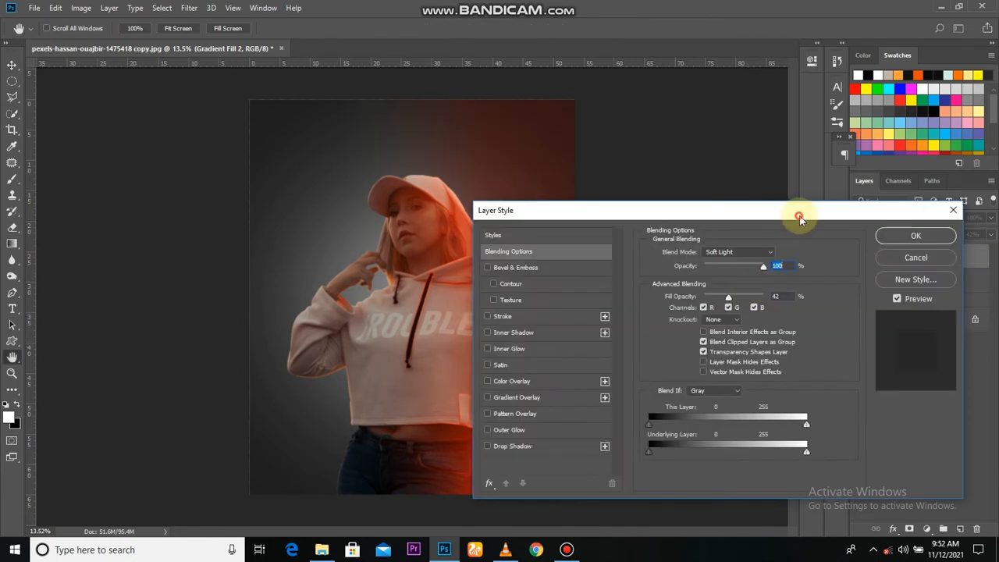
left_click_drag(791, 216, 855, 141)
left_click_drag(810, 380, 779, 377)
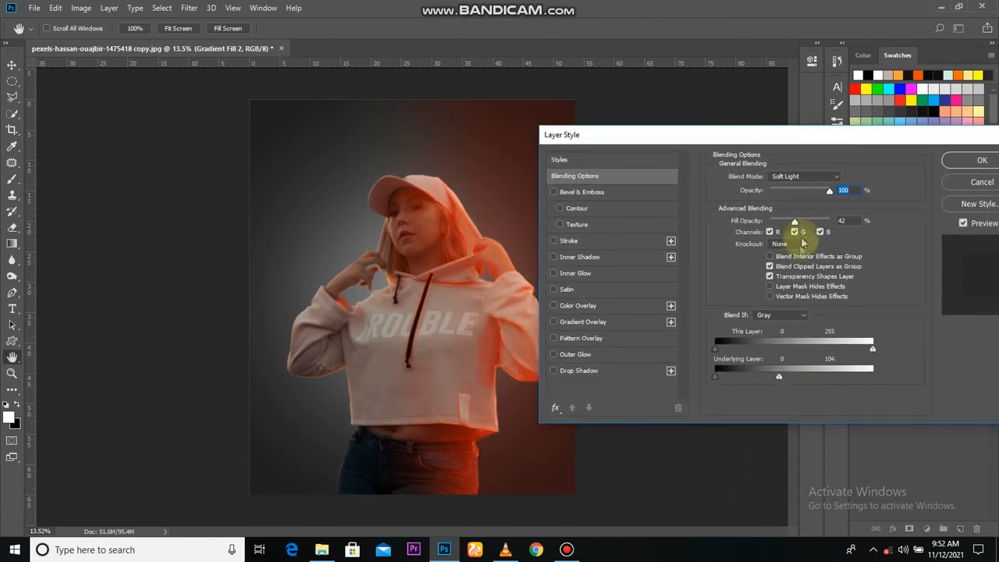
left_click_drag(803, 134, 840, 134)
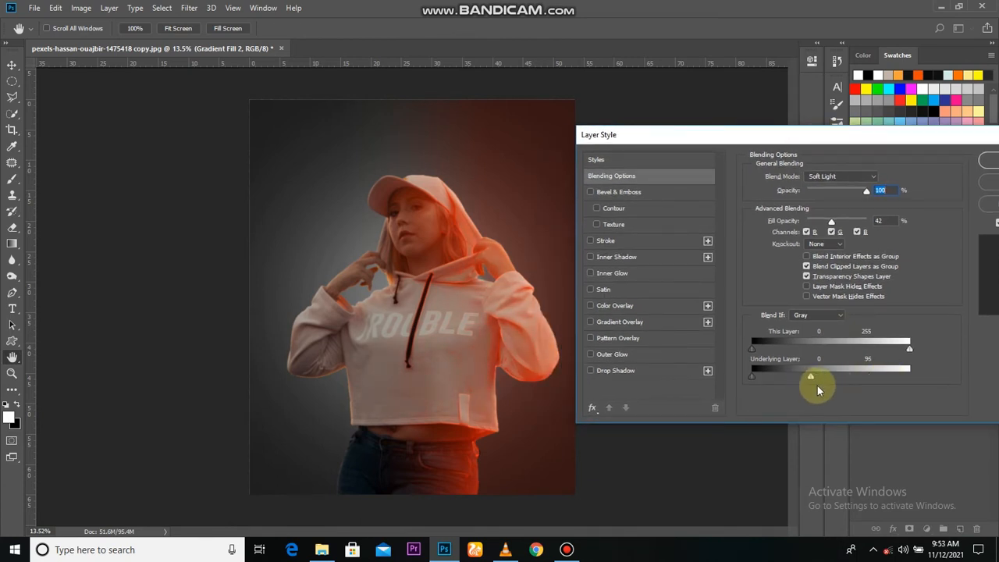
mouse_move(810, 377)
left_mouse_down()
mouse_move(910, 378)
mouse_move(818, 377)
left_mouse_up()
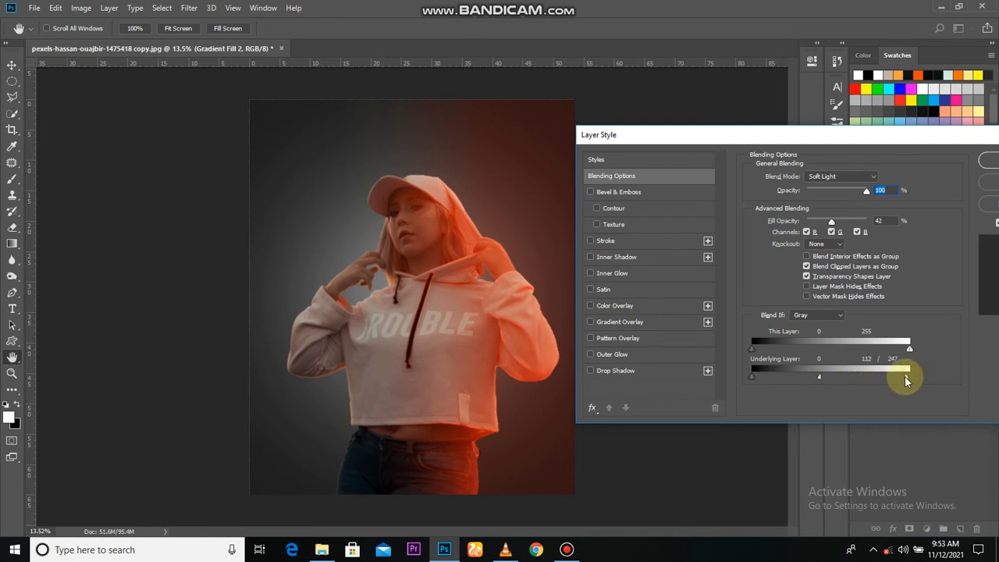
left_click(987, 160)
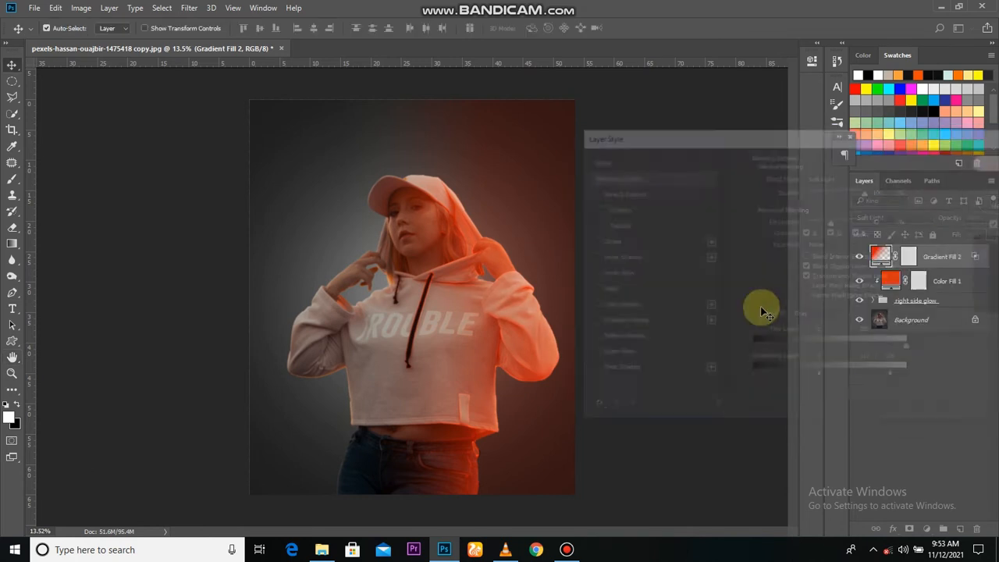
left_click(862, 257)
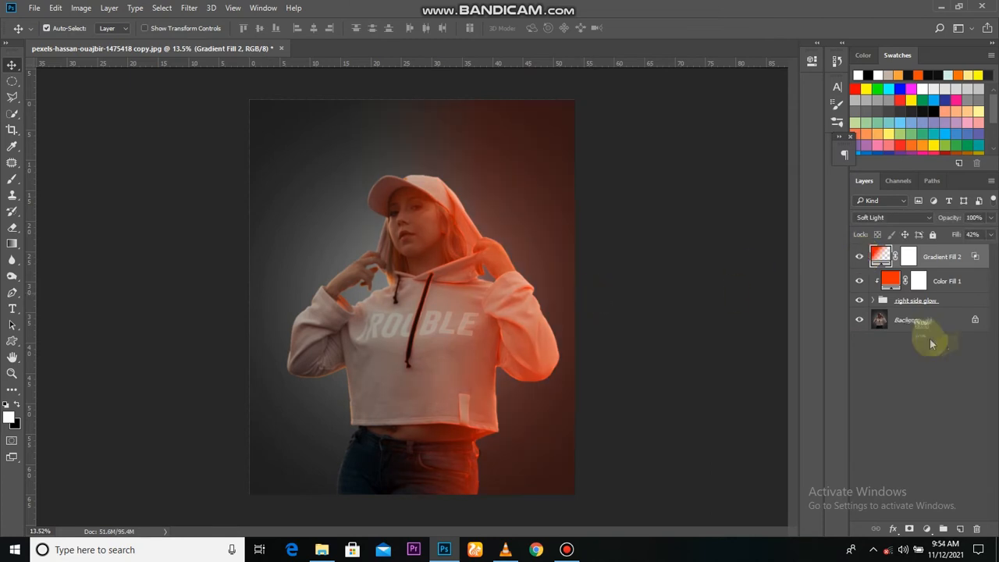
- Duplicate the red gradient fill, the orange-red color fill and the right side glow group within the same document
left_click(931, 289, "shift")
right_click(957, 292)
left_click(737, 134)
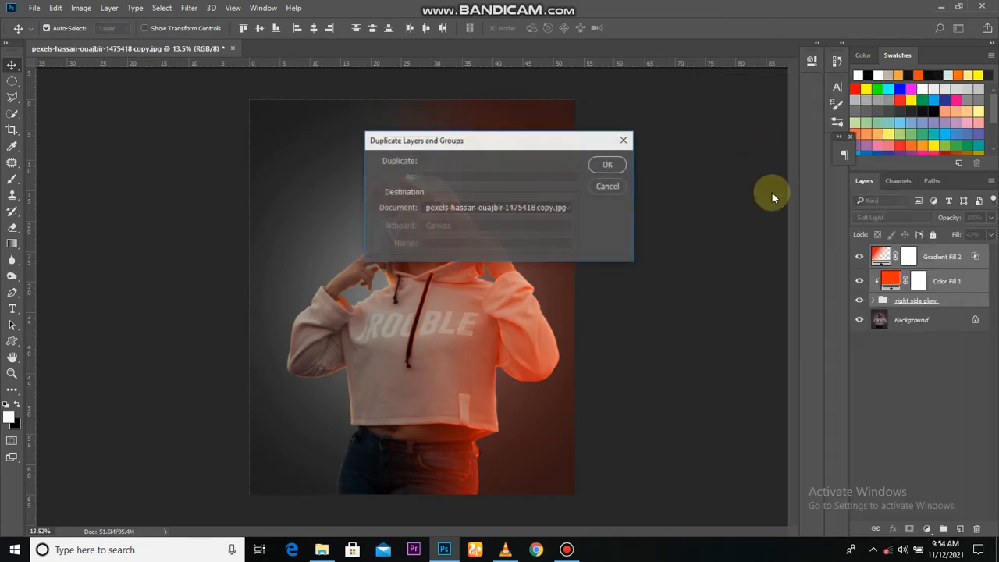
left_click(605, 165)
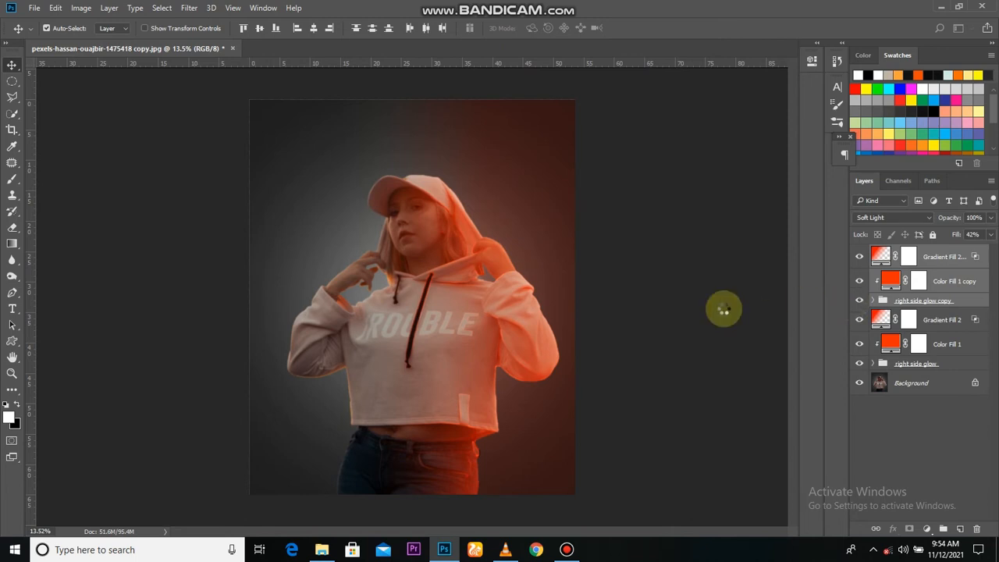
- Reverse the gradient of the Gradient Fill 1 layer inside the copied right side glow group
left_click(873, 300)
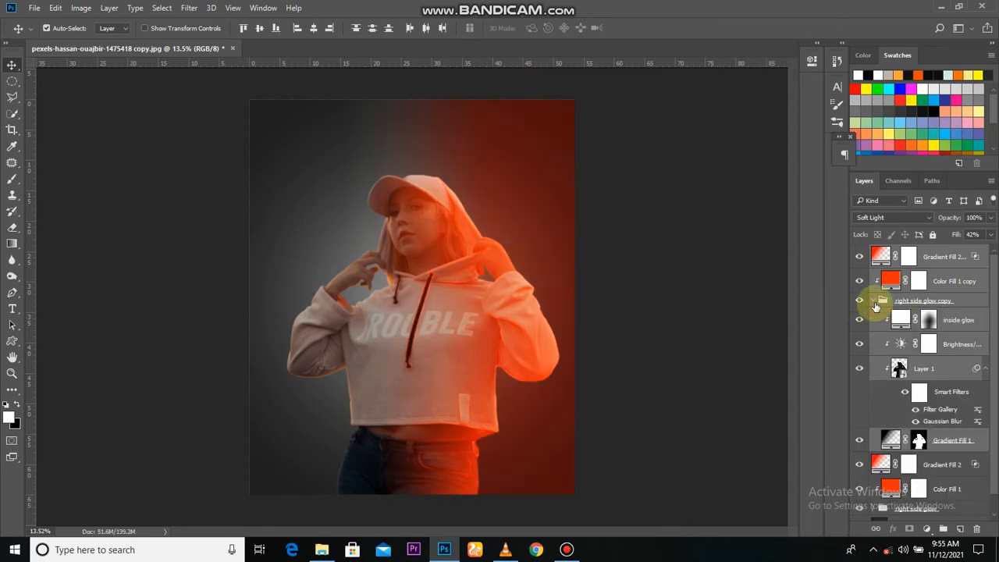
scroll(880, 410, "down", 1)
double_click(889, 422)
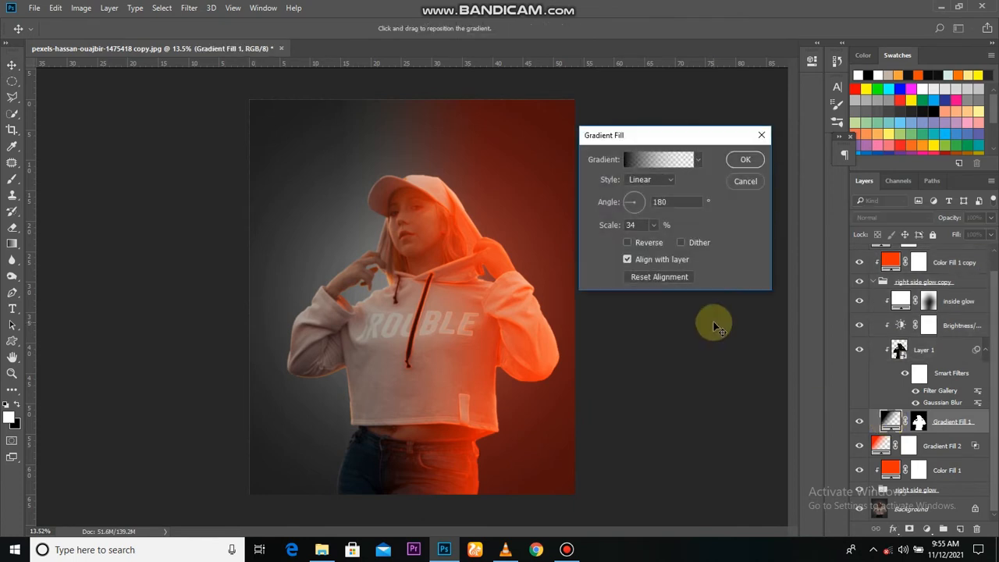
left_click(627, 242)
left_click(741, 160)
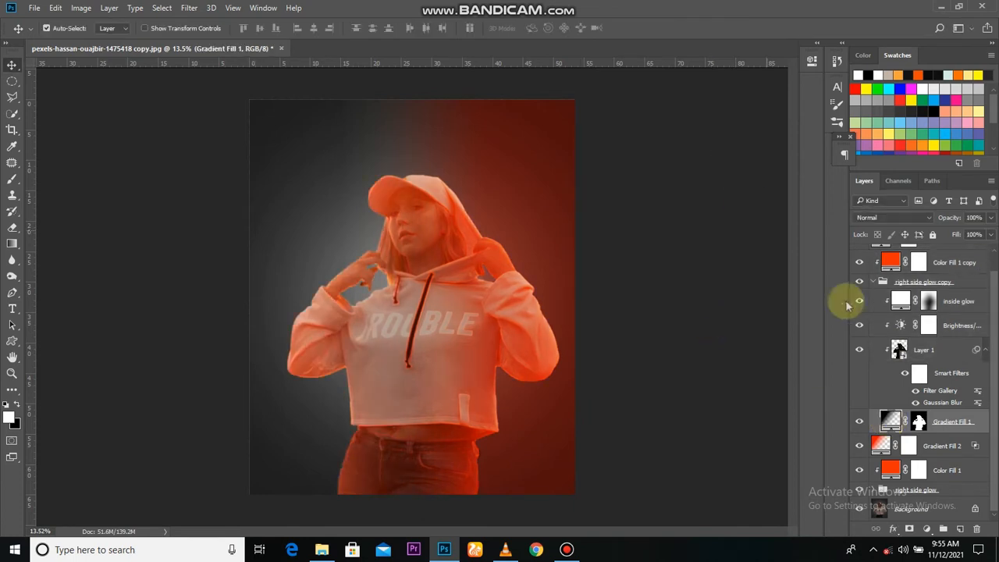
- Rename the copied right side glow group as left side glow
double_click(903, 284)
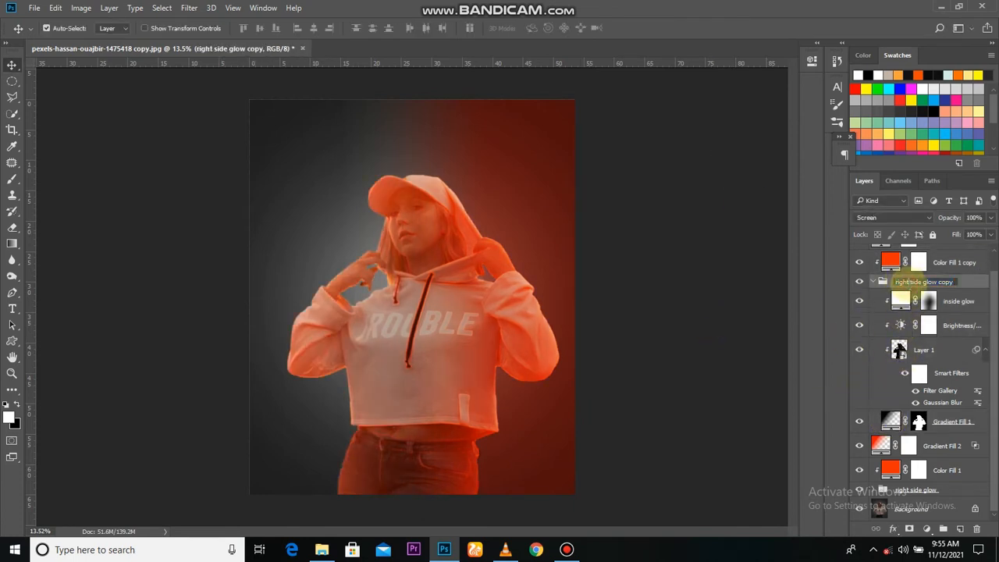
key("BackSpace")
key("BackSpace")
key("BackSpace")
key("BackSpace")
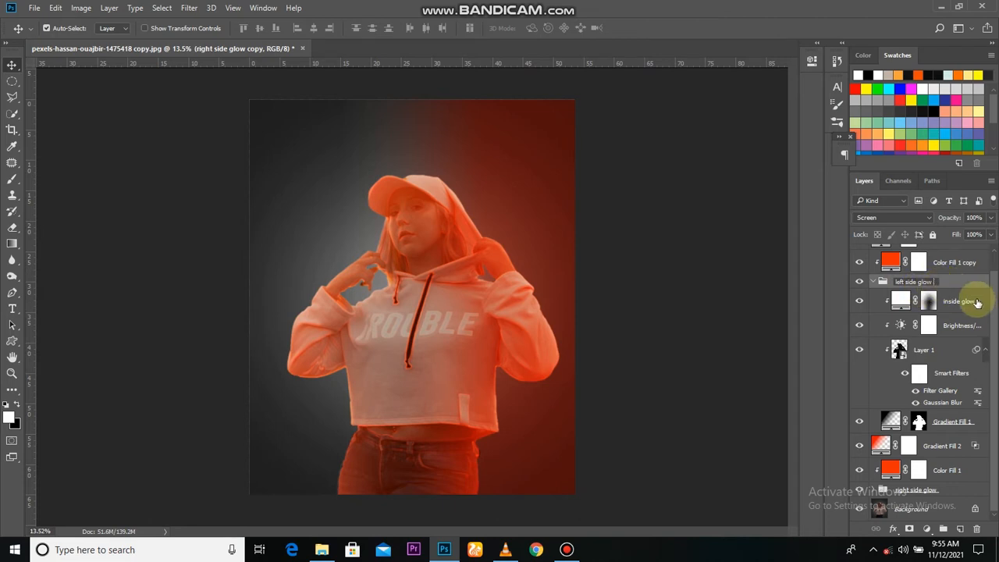
key("Return")
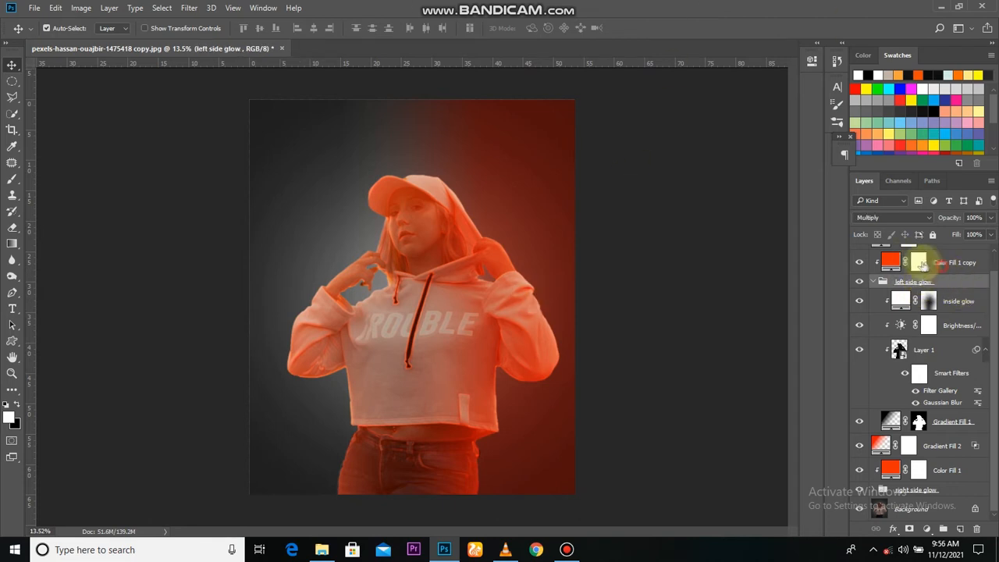
- Change the Color Fill 1 copy layer above the left side glow group to a saturated blue
left_click(922, 265)
left_click(859, 265)
left_click(859, 266)
double_click(891, 266)
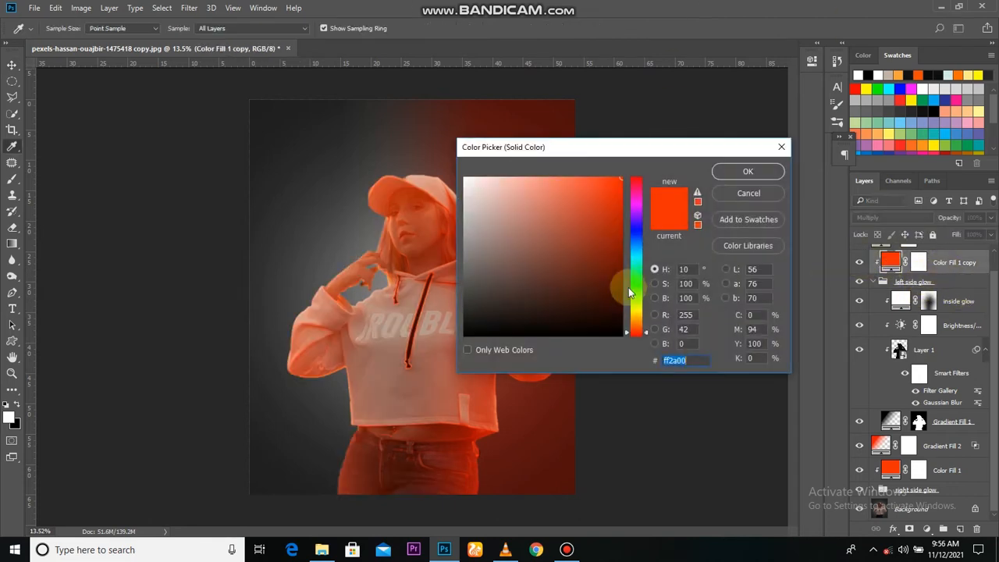
left_click_drag(633, 334, 638, 269)
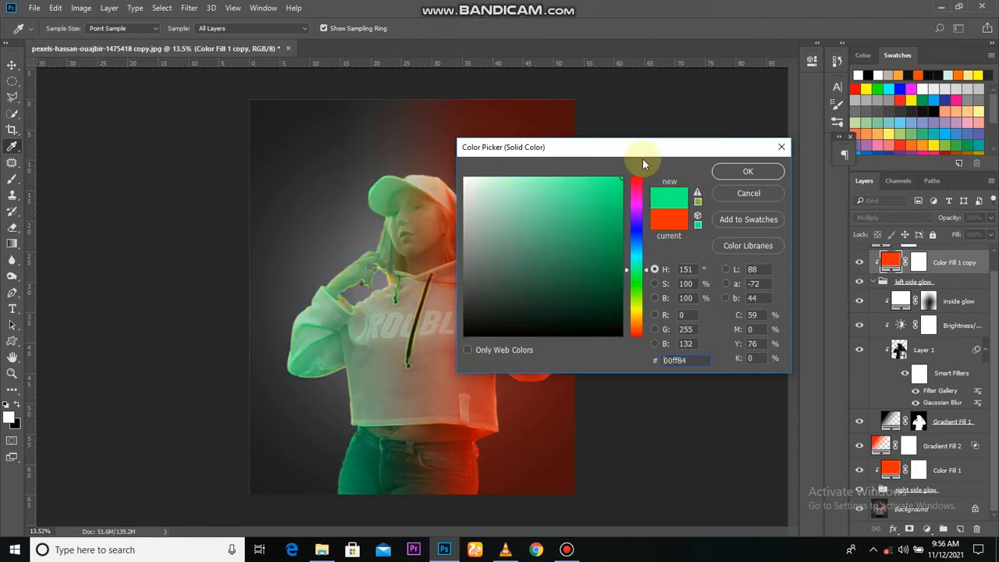
left_click_drag(642, 148, 713, 149)
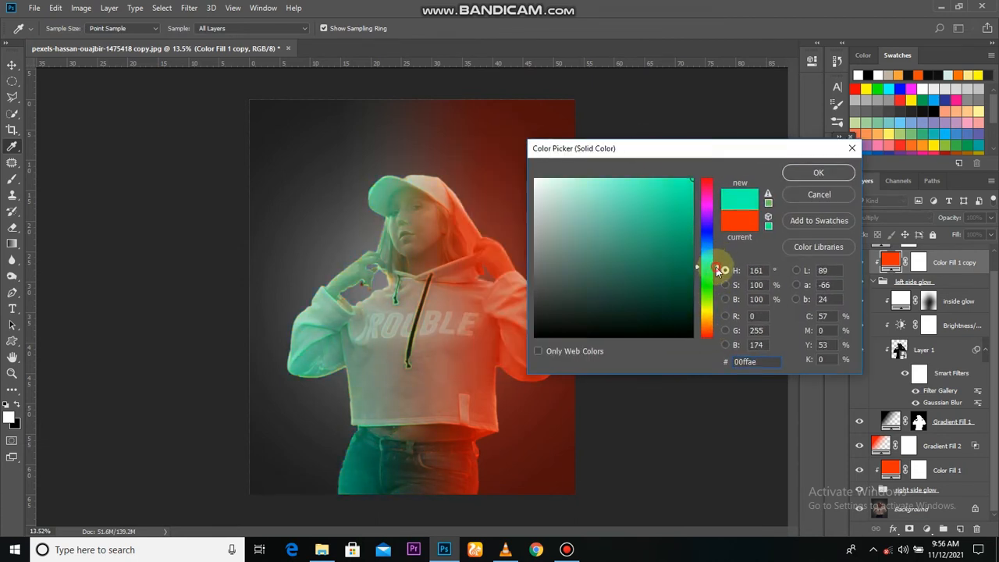
left_click_drag(717, 261, 715, 245)
left_click(819, 173)
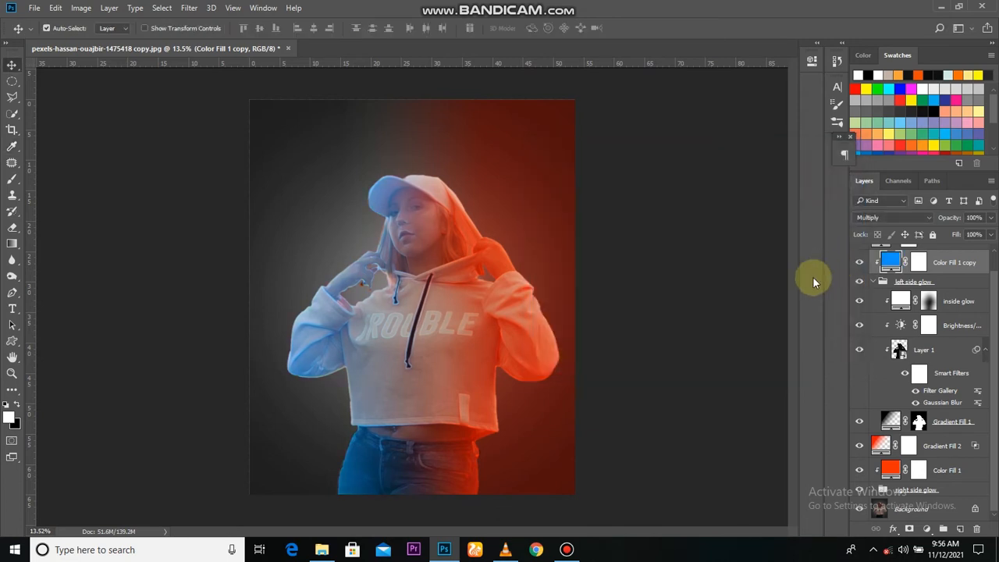
- Set the color stop at location 0% in the Gradient Fill 2 copy layer's gradient to a bright blue
scroll(878, 271, "up", 1)
double_click(880, 256)
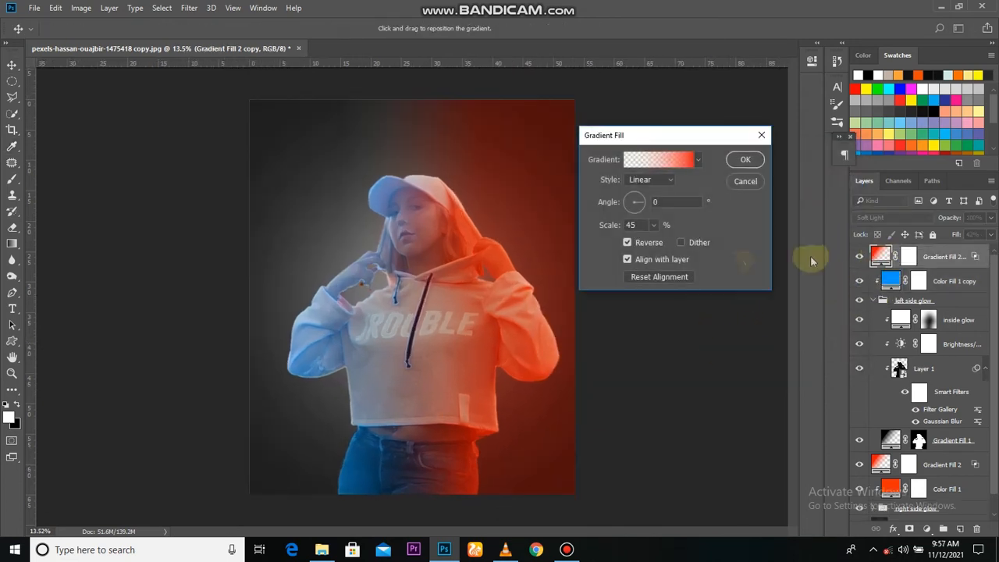
left_click(659, 159)
left_click(500, 341)
left_click(556, 390)
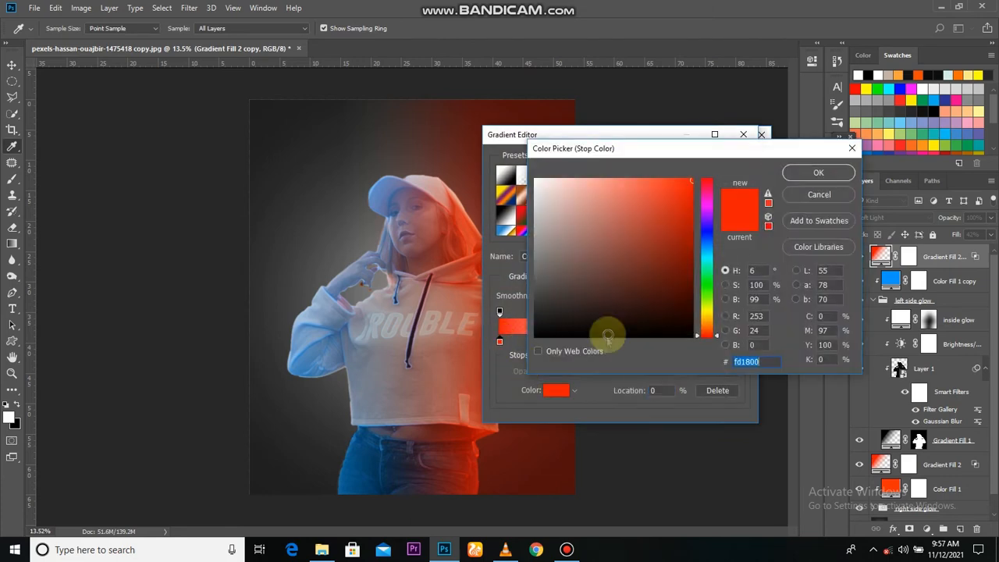
left_click(706, 245)
left_click(681, 185)
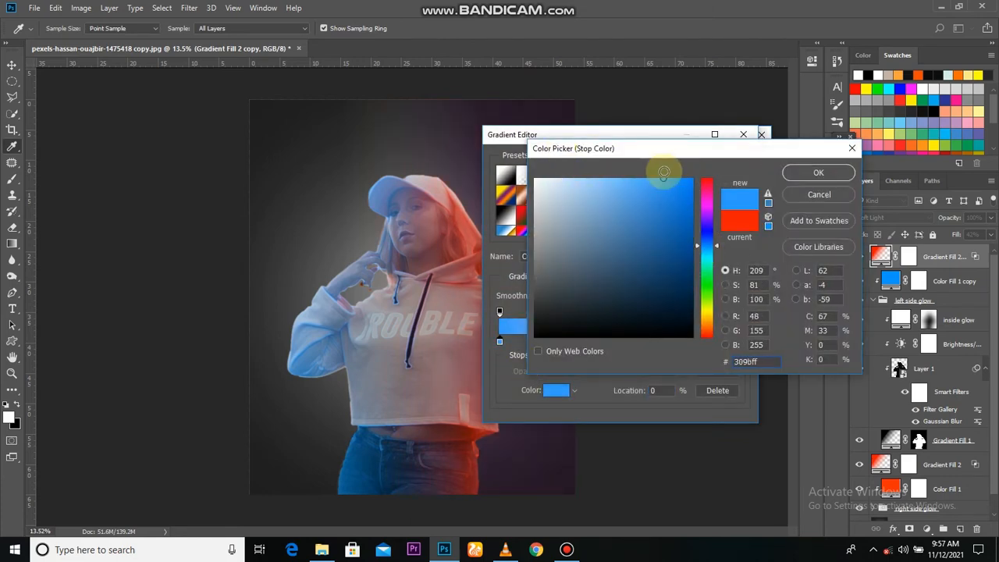
left_click(688, 180)
left_click(818, 172)
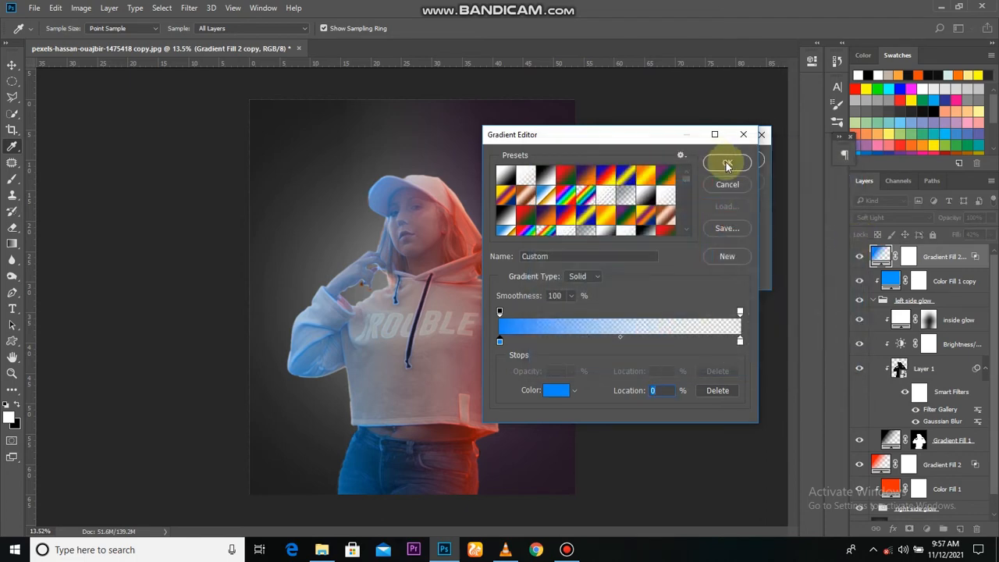
left_click(723, 161)
left_click(747, 159)
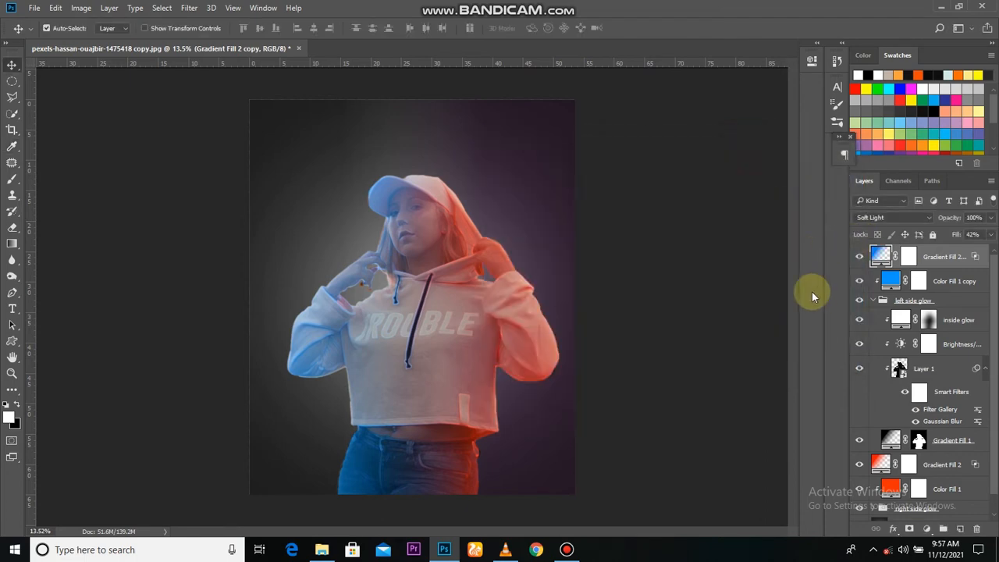
- Turn off Reverse for the blue Gradient Fill 2 copy layer so the tint falls on the woman's blue-lit side
double_click(880, 257)
left_click(637, 245)
left_click(745, 159)
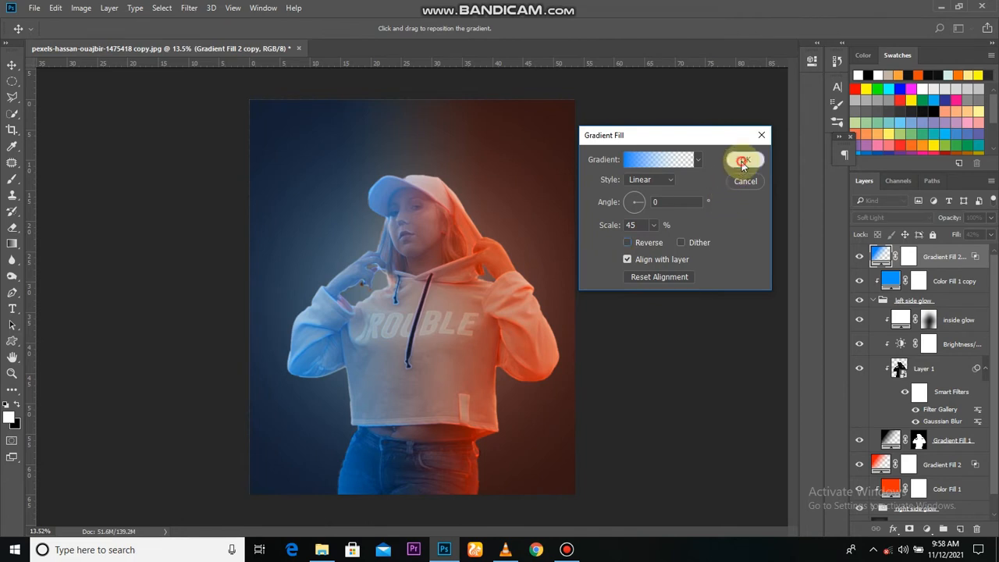
left_click(856, 257)
- Group all glow, color fill and gradient layers above the Background and name the group dual color
scroll(892, 350, "down", 1)
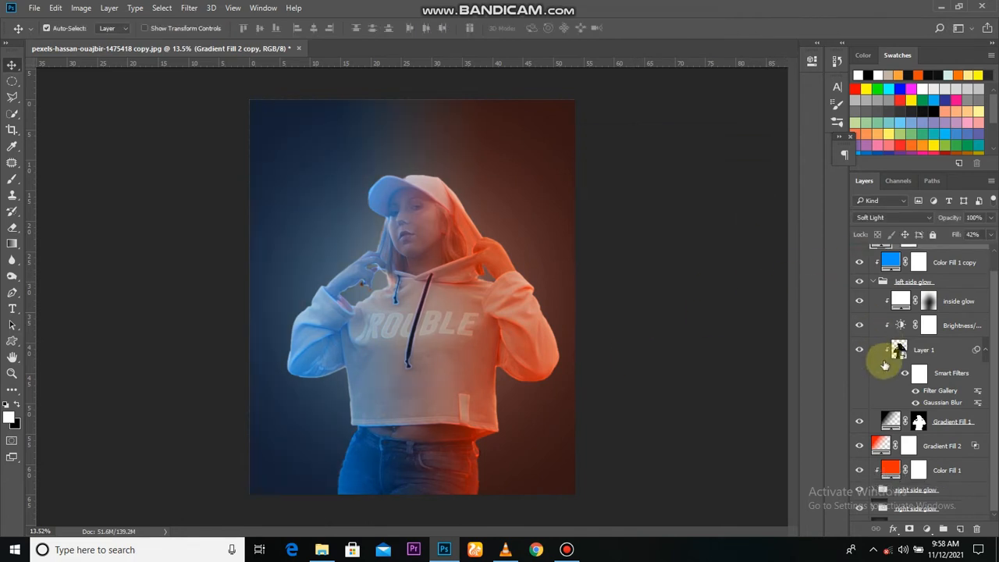
key("ctrl+g")
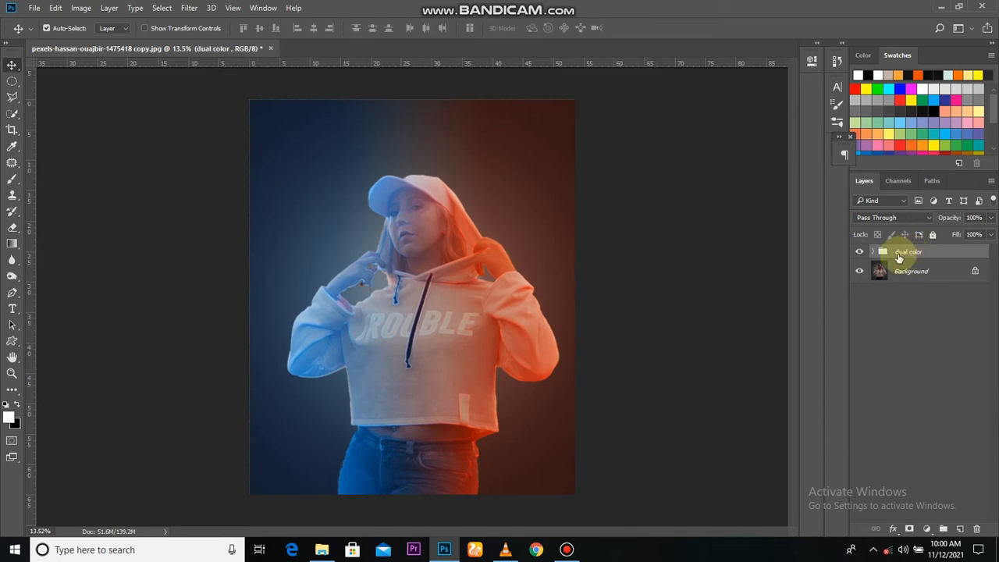
left_click(566, 549)
left_click(566, 549)
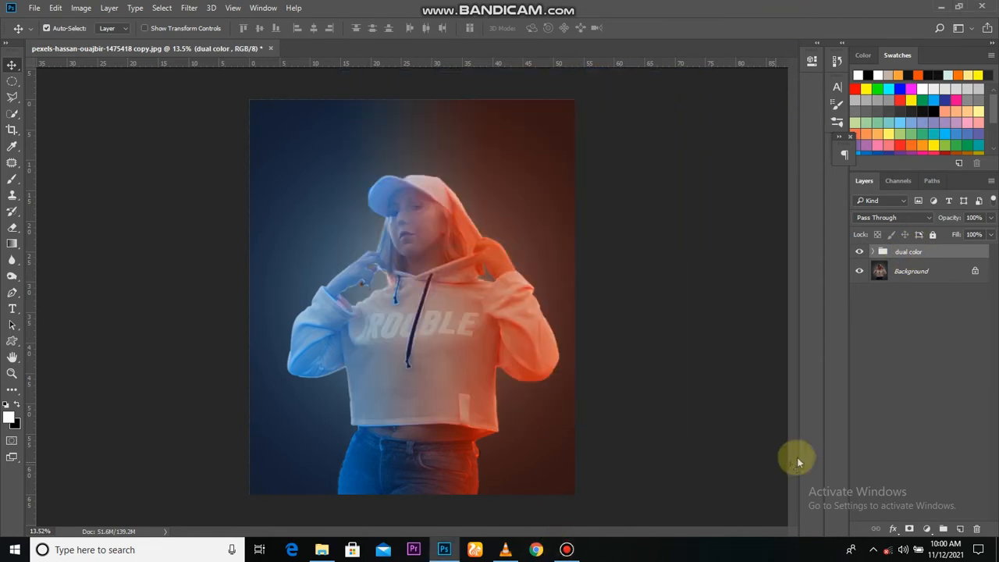
- Duplicate the Background layer and place the copy above the dual color group
left_click(911, 270)
right_click(912, 271)
left_click(905, 300)
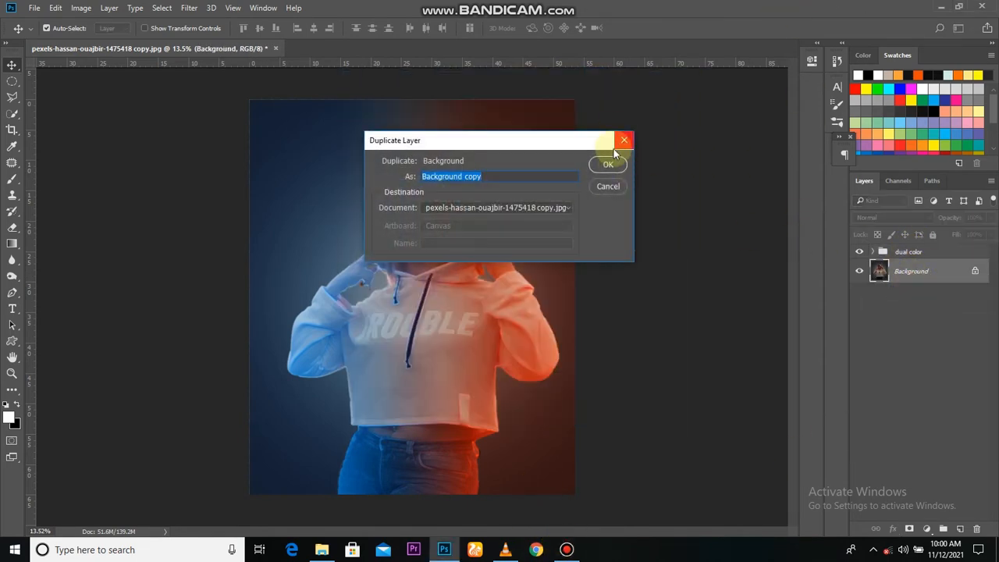
left_click(613, 164)
left_click_drag(914, 271, 915, 244)
key("ctrl+z")
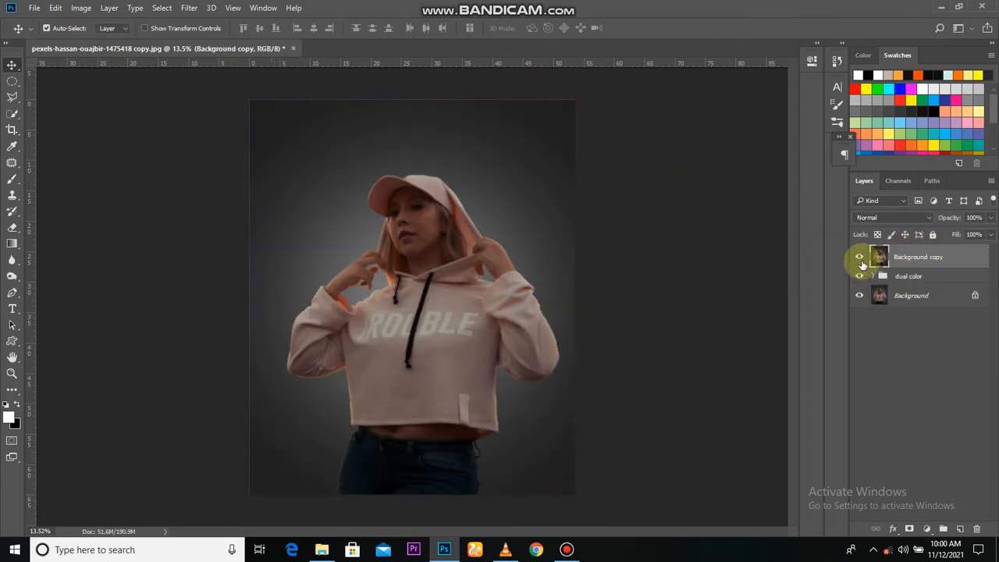
- Rename the Background copy layer as contrast
left_click(859, 257)
left_click(859, 256)
double_click(914, 257)
type("cor")
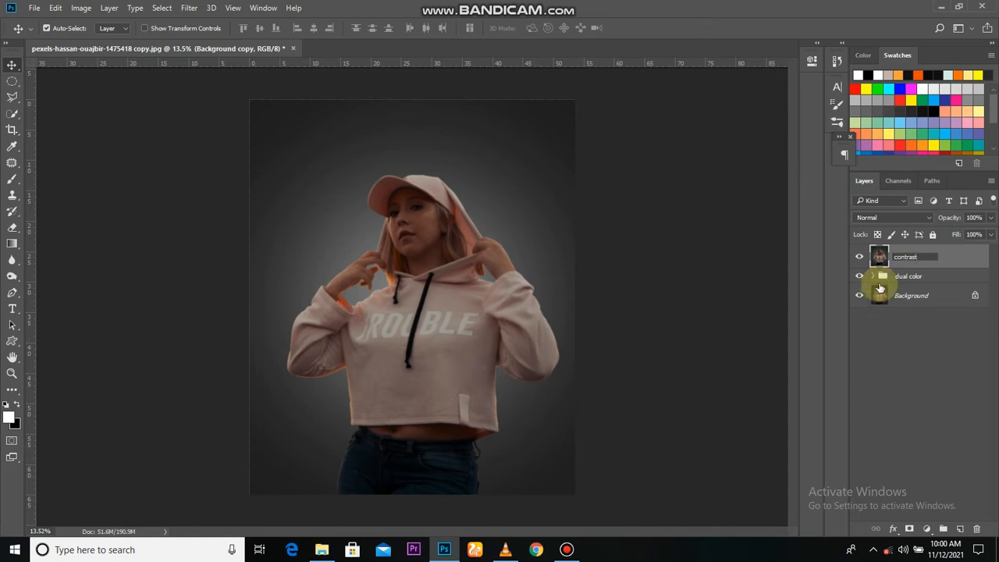
key("Return")
- Desaturate the contrast layer and set its blend mode to Hard Light
left_click(82, 8)
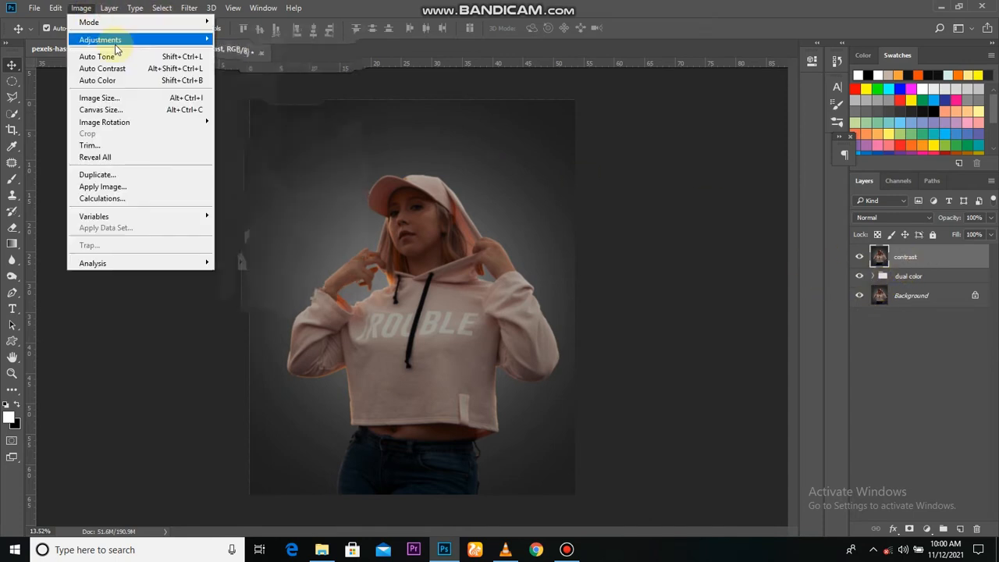
mouse_move(115, 46)
left_click(363, 270)
left_click(879, 219)
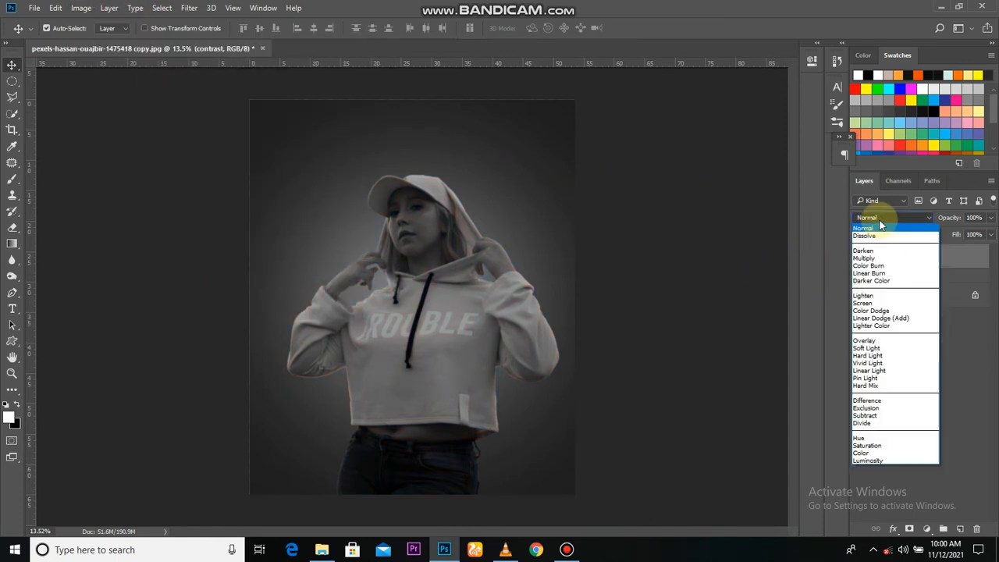
left_click(881, 355)
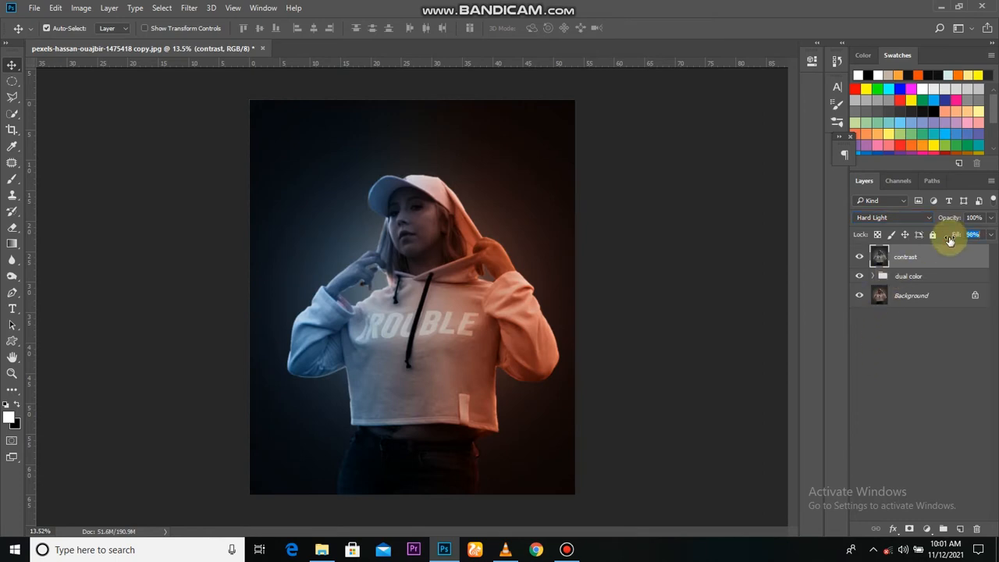
- Lower the contrast layer's fill to 66% and compare the image with and without it
left_click_drag(949, 240, 951, 248)
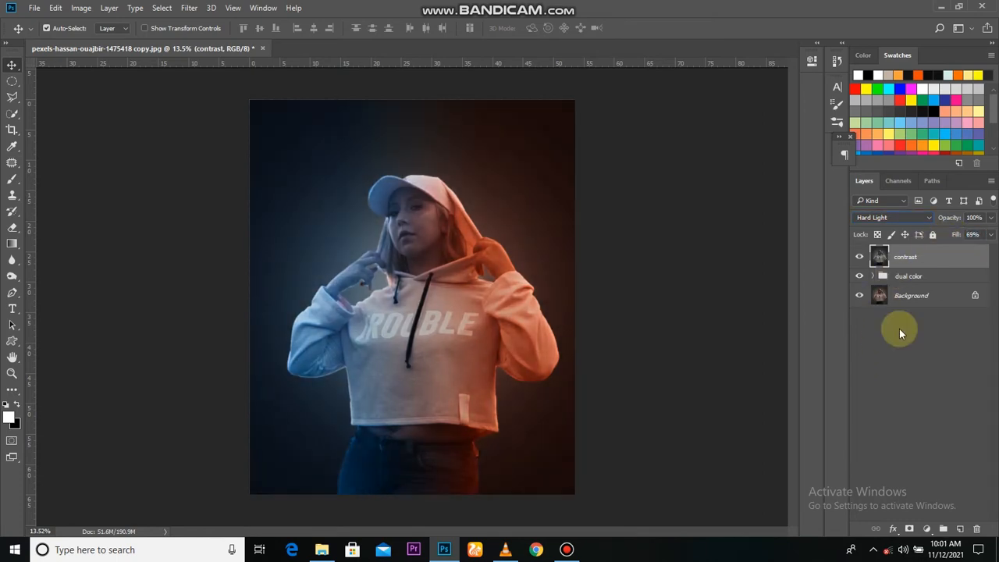
left_click(857, 255)
left_click(858, 256)
left_click_drag(951, 236, 952, 245)
left_click(859, 257)
left_click(858, 257)
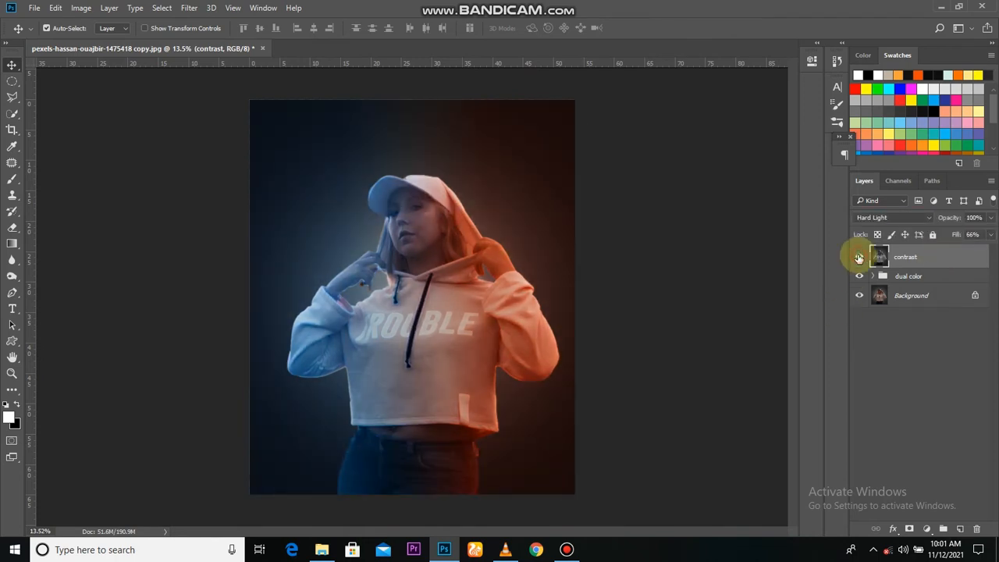
- Duplicate the Background layer again and place the copy above the contrast layer
left_click(913, 295)
right_click(911, 297)
left_click(897, 326)
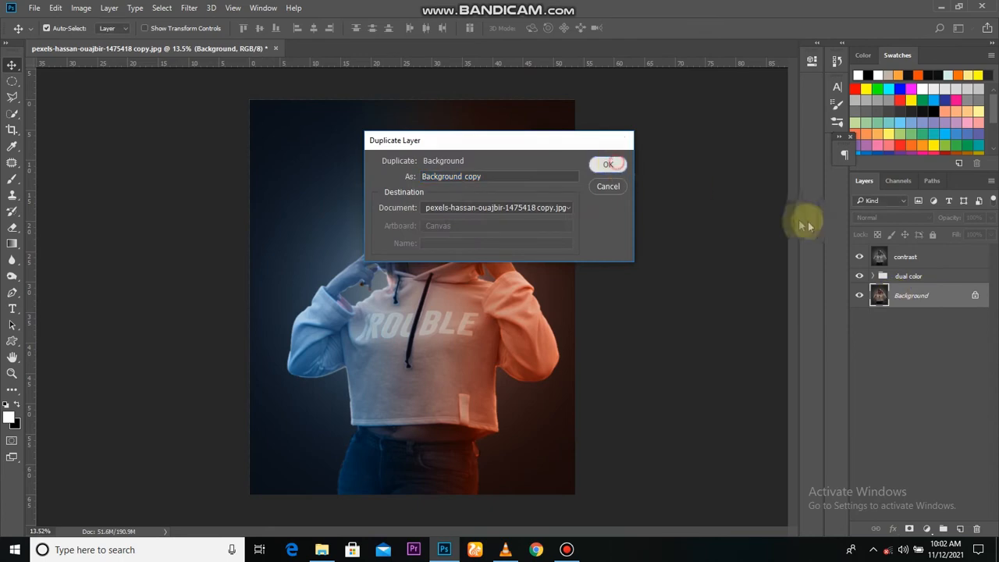
left_click(615, 164)
left_click_drag(911, 298, 910, 256)
- Rename the new Background copy as highpass and convert it to a smart object
right_click(910, 256)
left_click(911, 258)
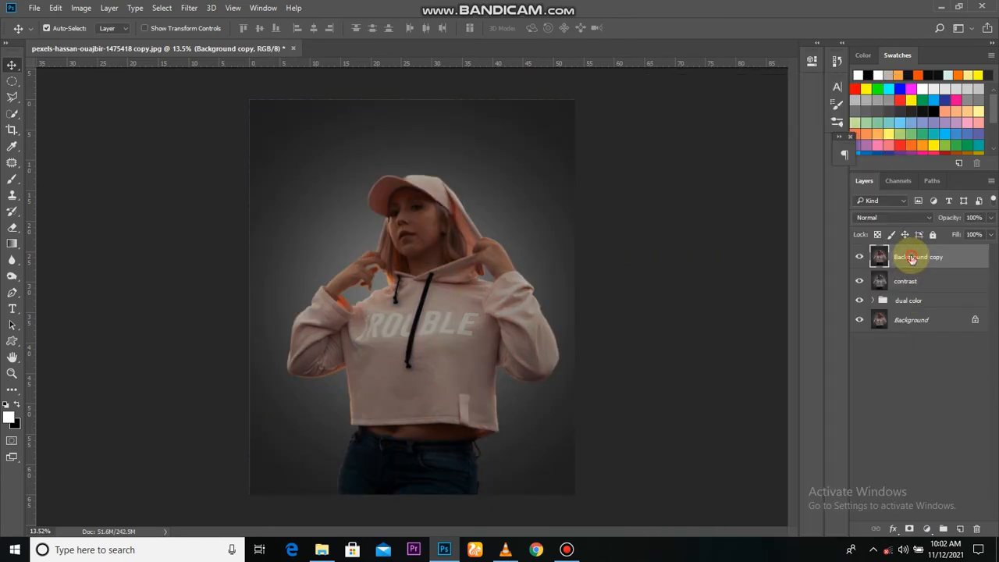
type("highpass")
key("Return")
right_click(958, 260)
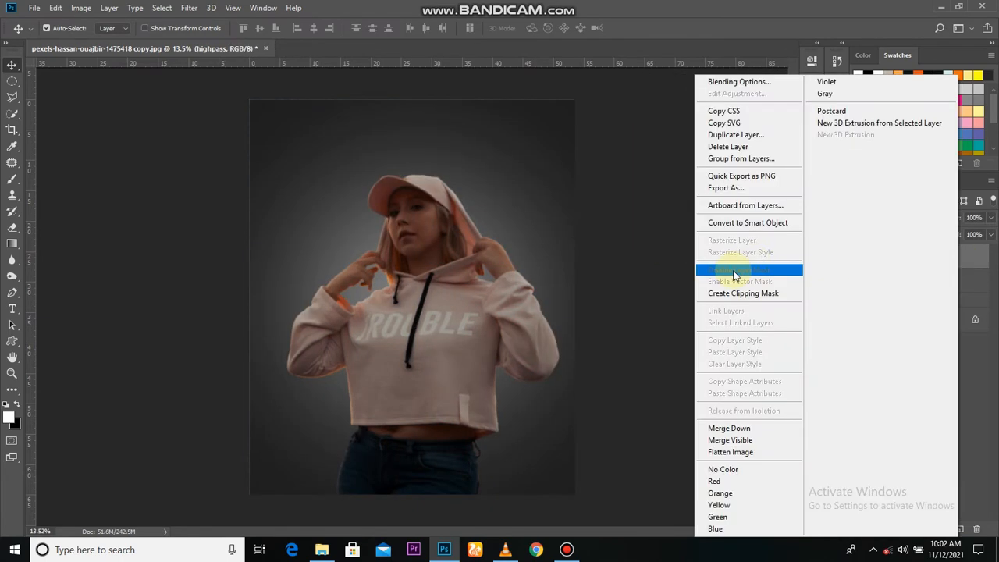
left_click(757, 226)
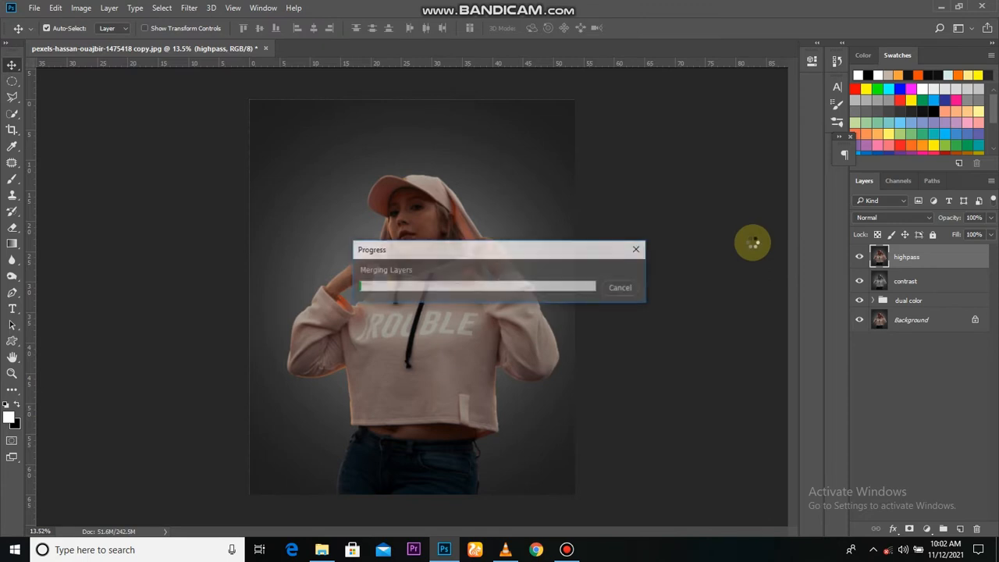
- Apply a High Pass filter with a 1.6 pixel radius to the highpass layer and blend it in Hard Light mode
left_click(187, 7)
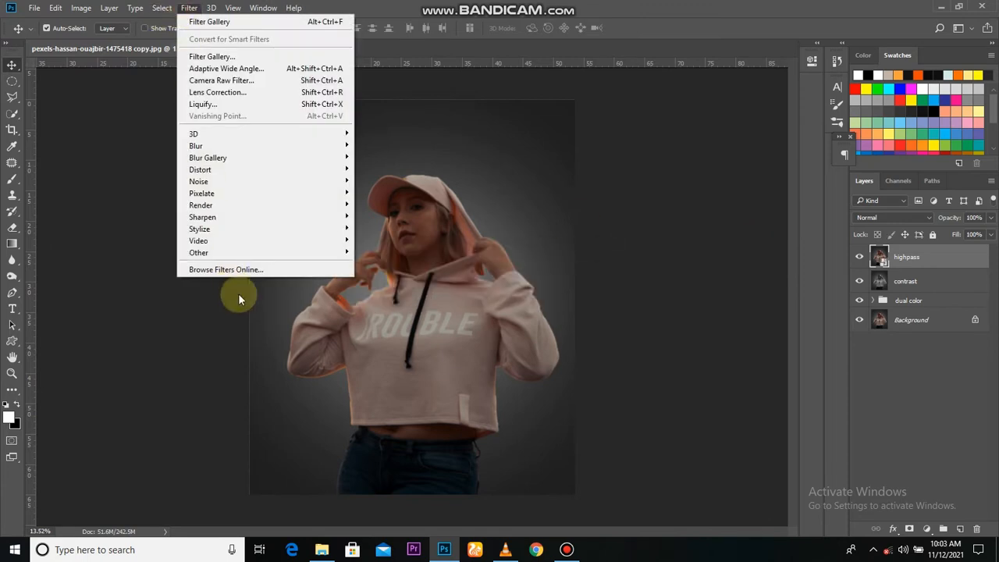
mouse_move(258, 253)
left_click(383, 265)
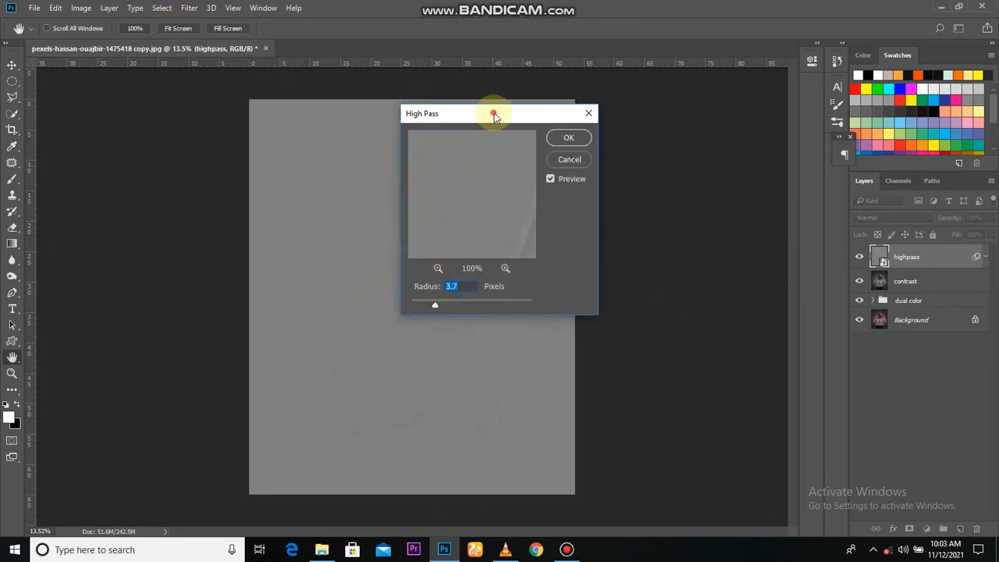
left_click_drag(491, 111, 675, 134)
mouse_move(663, 234)
left_mouse_down()
mouse_move(669, 277)
mouse_move(673, 236)
left_mouse_up()
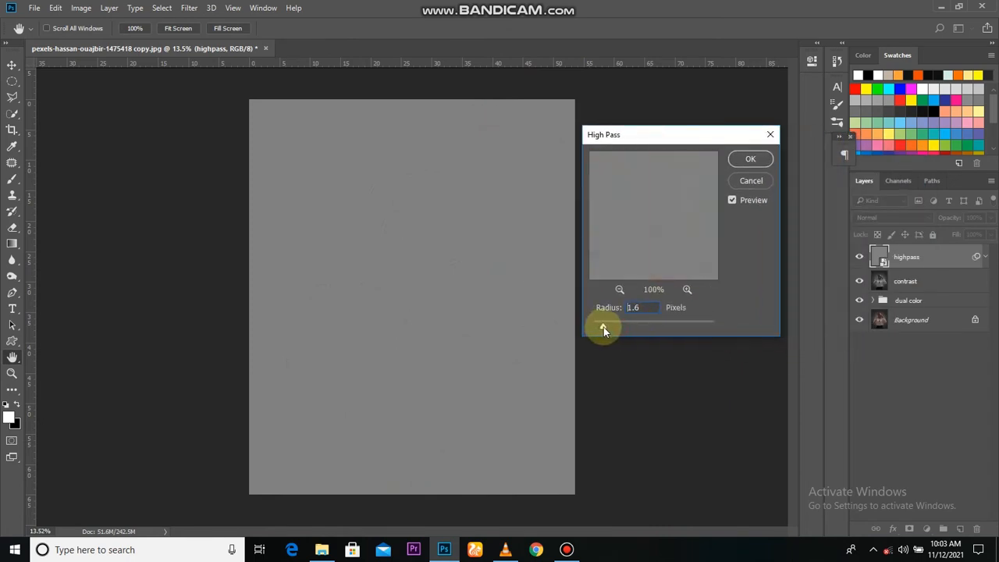
left_click(741, 160)
left_click(872, 218)
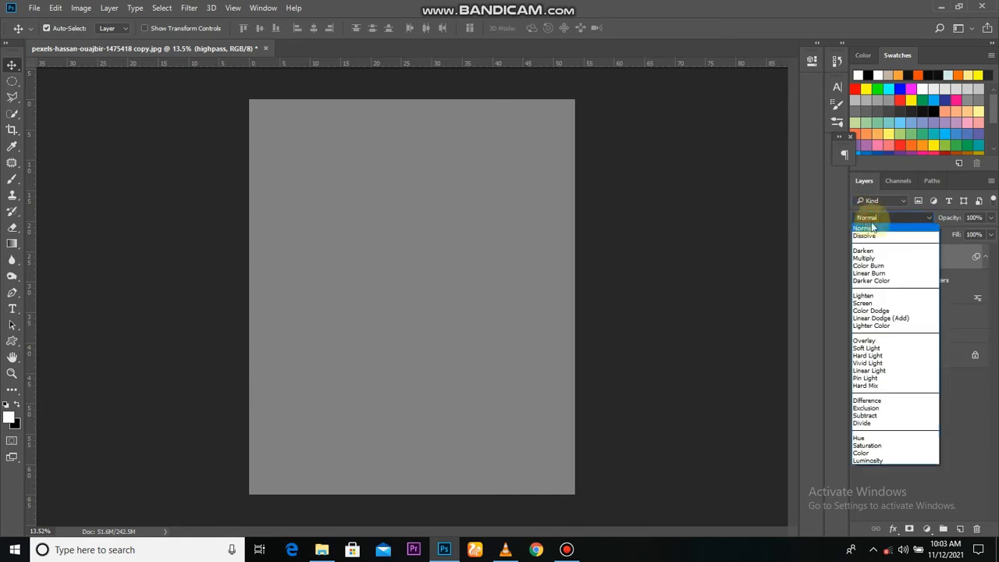
left_click(870, 355)
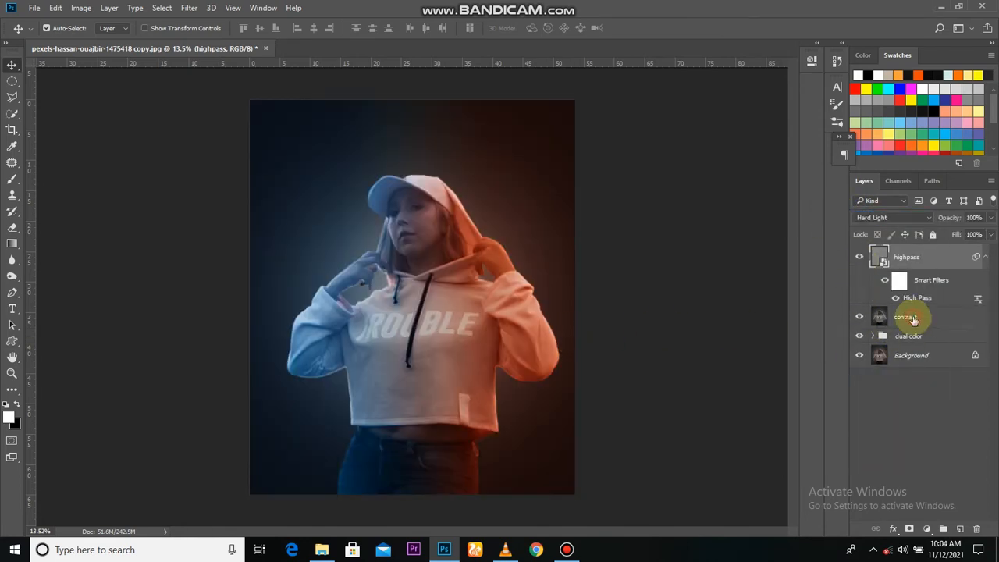
- Group the highpass and contrast layers and name the group sharpen
left_click(912, 317, "shift")
key("ctrl+g")
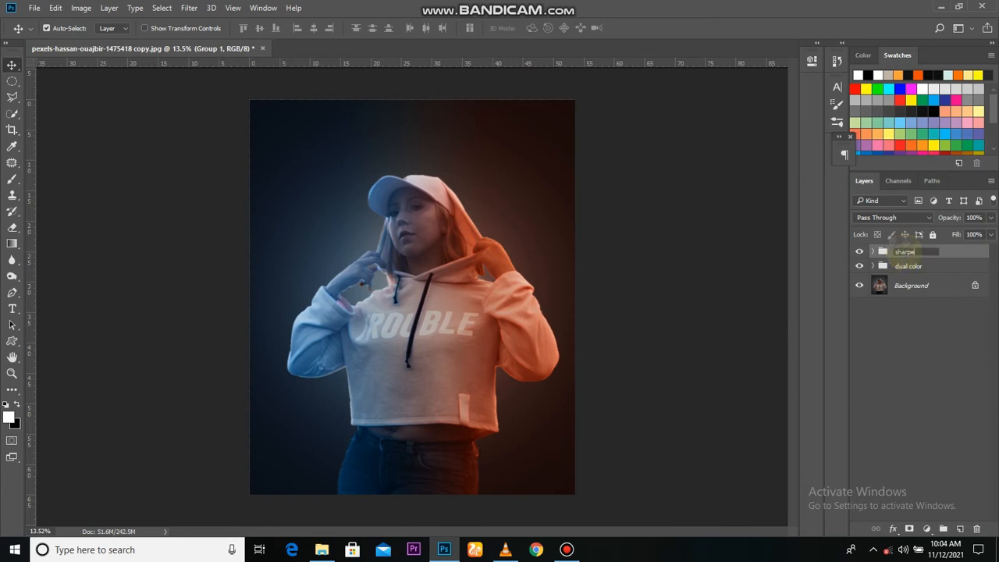
type("n")
key("Return")
- Load the woman's outline as a selection from a mask in dual color and add it as a mask to the sharpen group
left_click(872, 266)
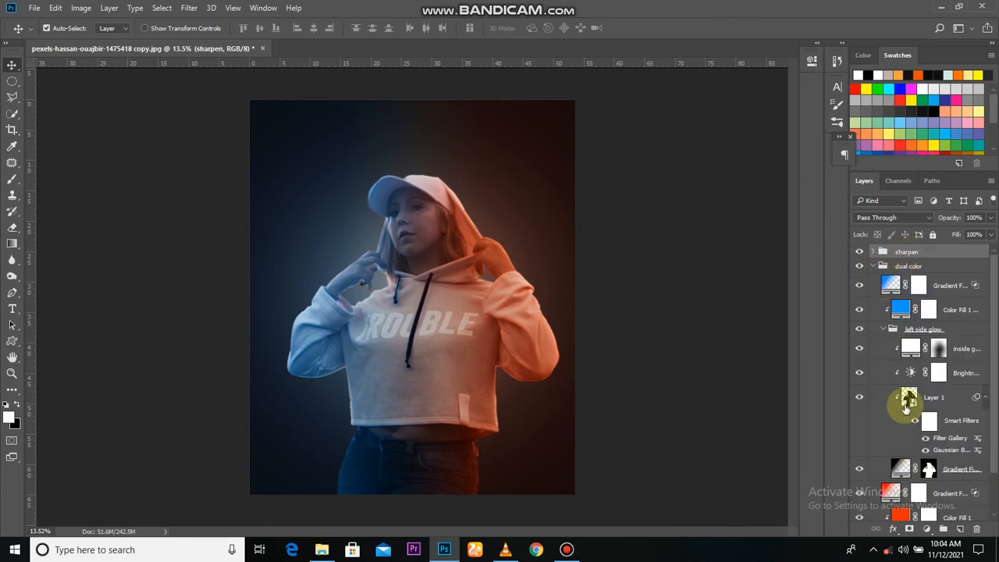
left_click(872, 266)
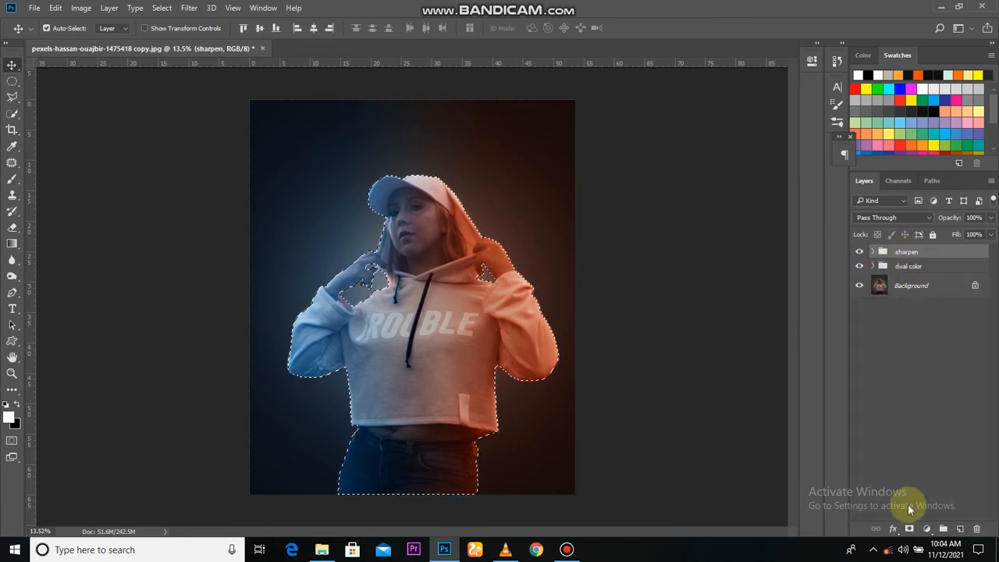
left_click(909, 528)
left_click(859, 256)
left_click(859, 256)
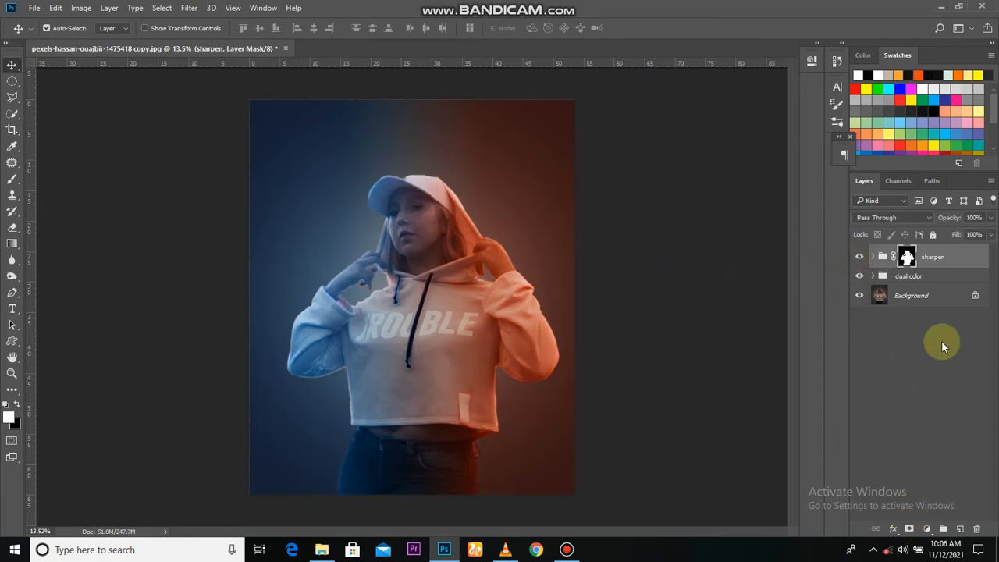
- Add a linear black-to-transparent gradient fill layer at 90 degrees over the lower part of the photo, with a smaller scale and 72% opacity
left_click(926, 529)
left_click(919, 263)
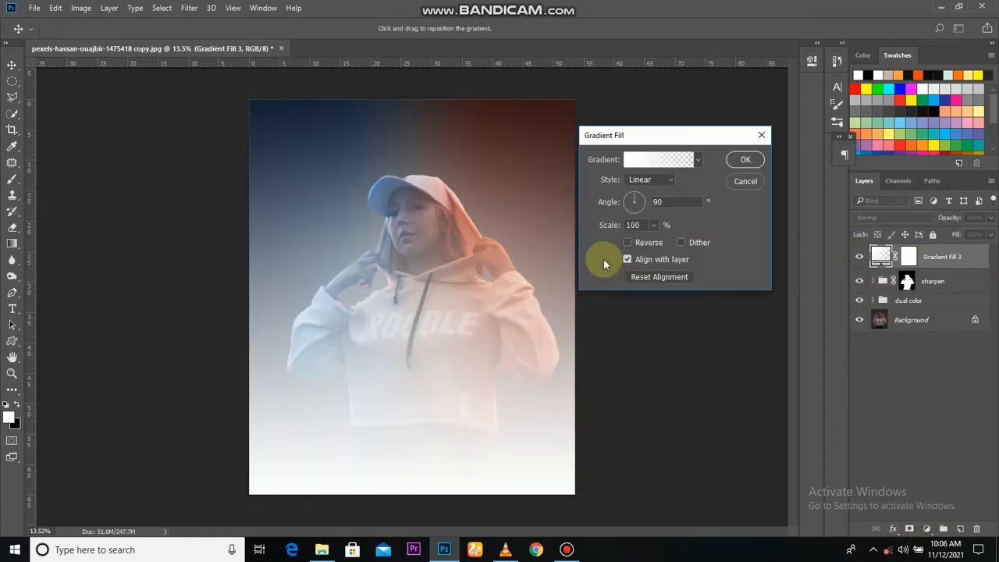
left_click(638, 166)
left_click(556, 390)
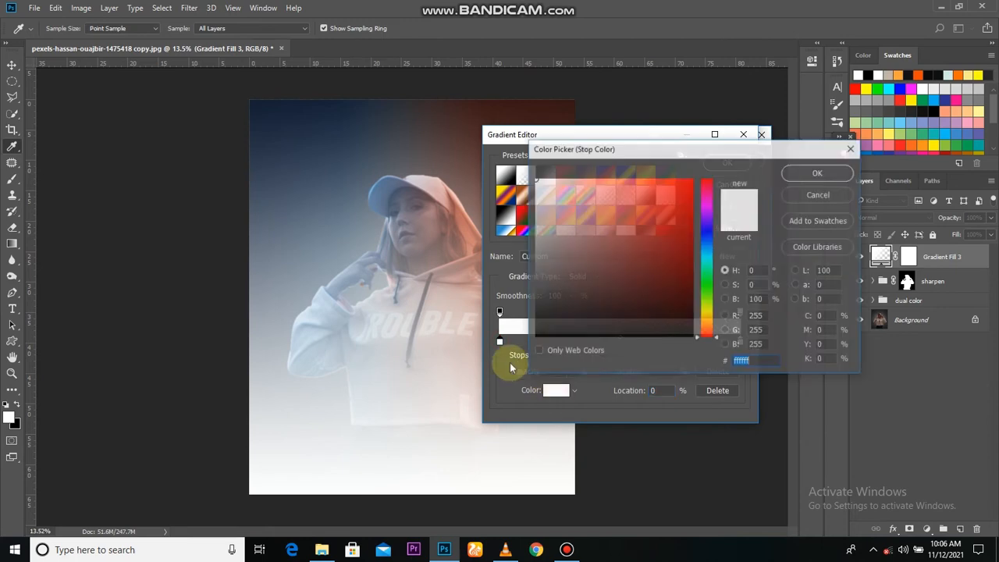
left_click(505, 347)
left_click(821, 172)
left_click(727, 163)
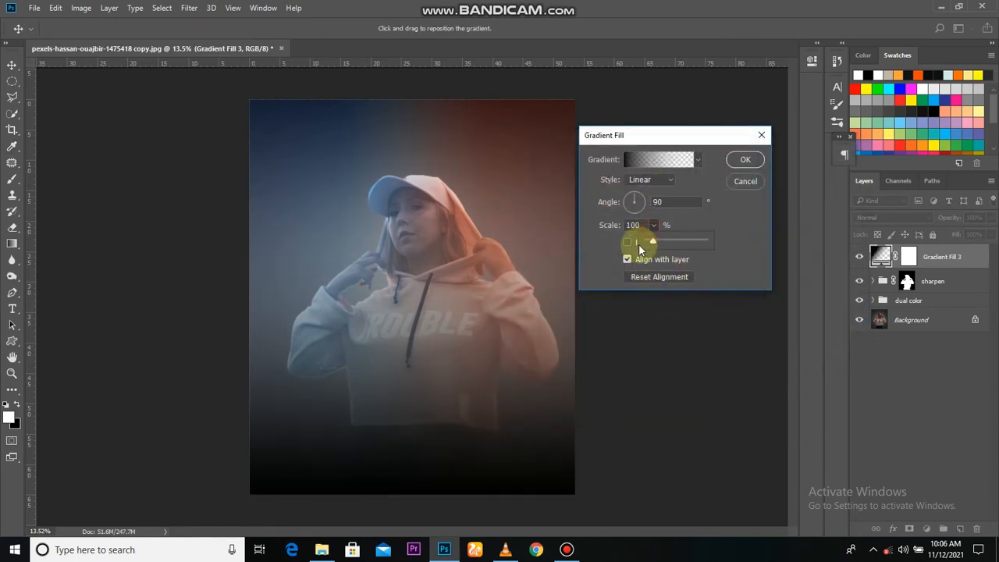
left_click_drag(639, 244, 653, 243)
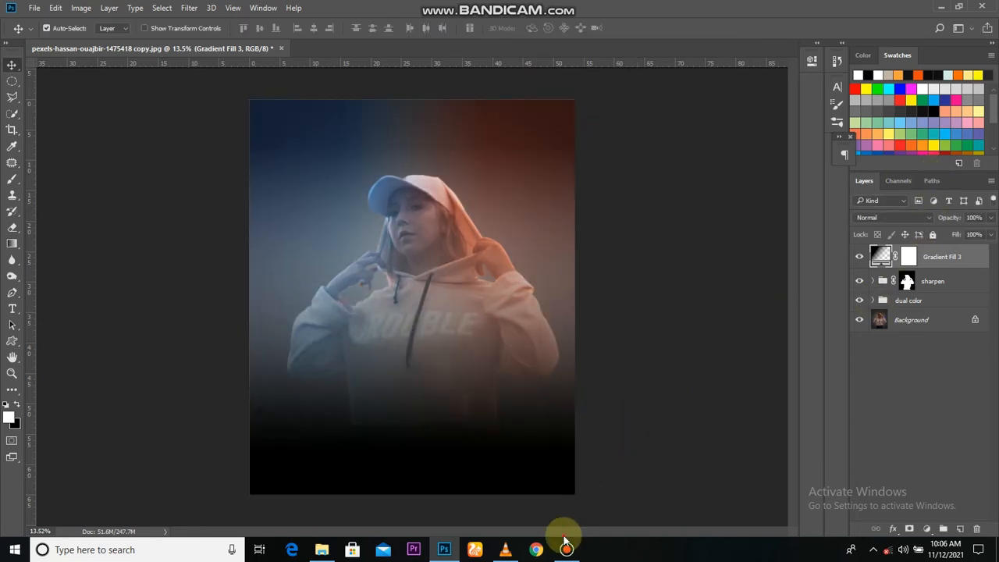
left_click_drag(948, 222, 928, 225)
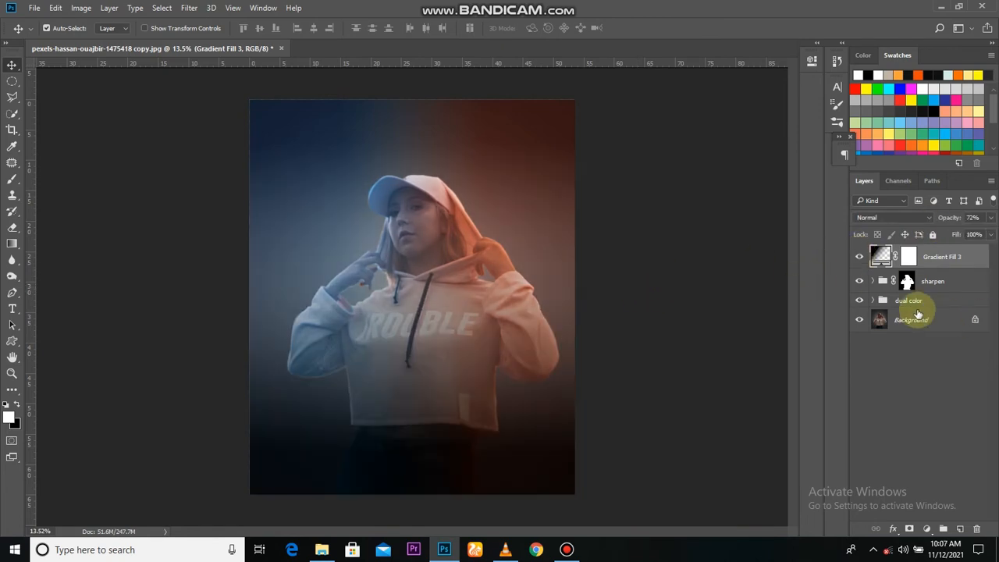
- Load the woman's outline from the sharpen group's mask, add a black (000000) solid color layer masked to it and set its fill to 0%
left_click(907, 283, "ctrl")
left_click(926, 528)
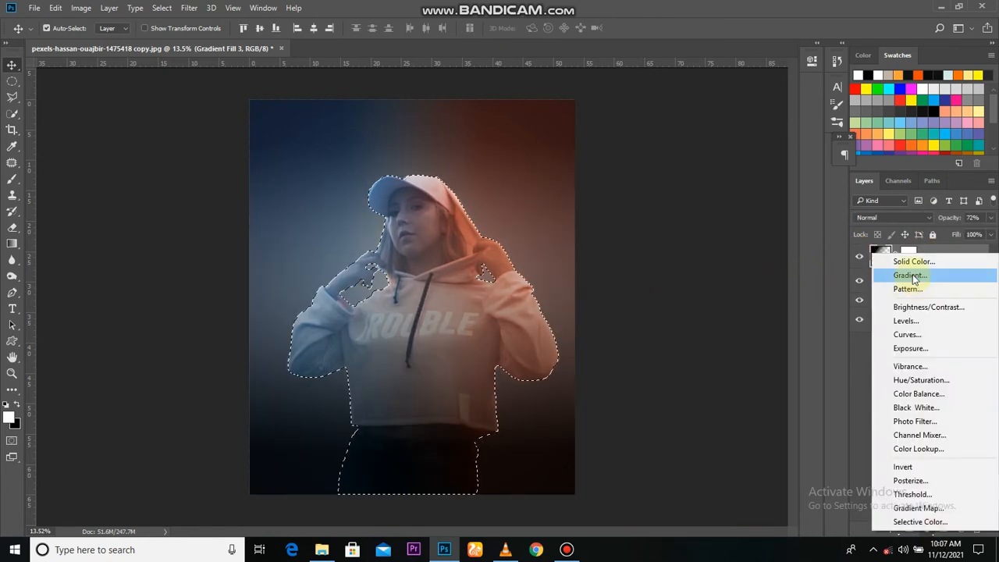
left_click(878, 261)
type("000000")
left_click(832, 173)
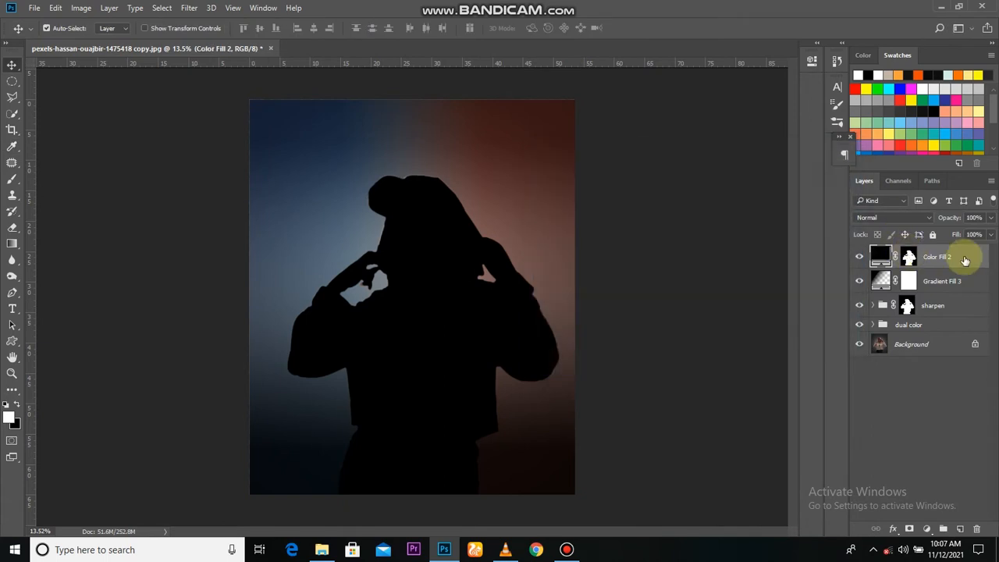
mouse_move(957, 238)
left_mouse_down()
mouse_move(974, 261)
mouse_move(958, 257)
left_mouse_up()
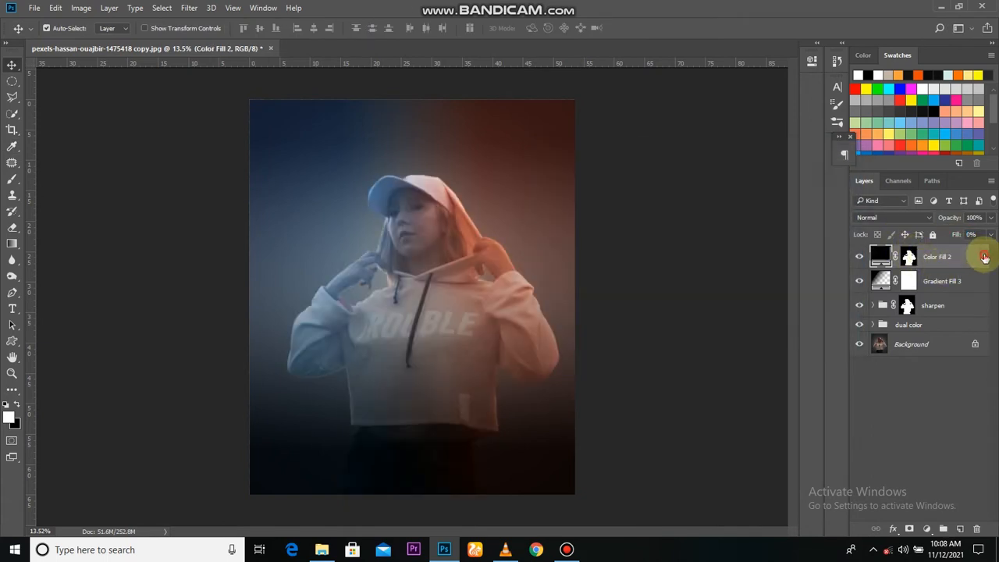
- Add an Inner Glow style to the black color fill layer with the near-white glow color fcfcfc
double_click(985, 257)
left_click_drag(576, 92, 821, 97)
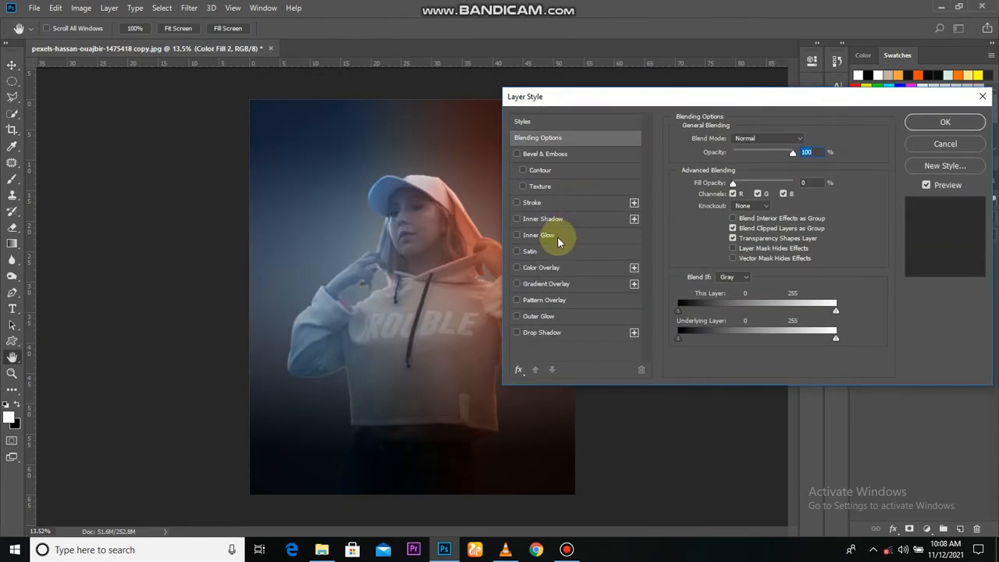
left_click(557, 237)
left_click(697, 181)
left_click(564, 196)
left_click(535, 180)
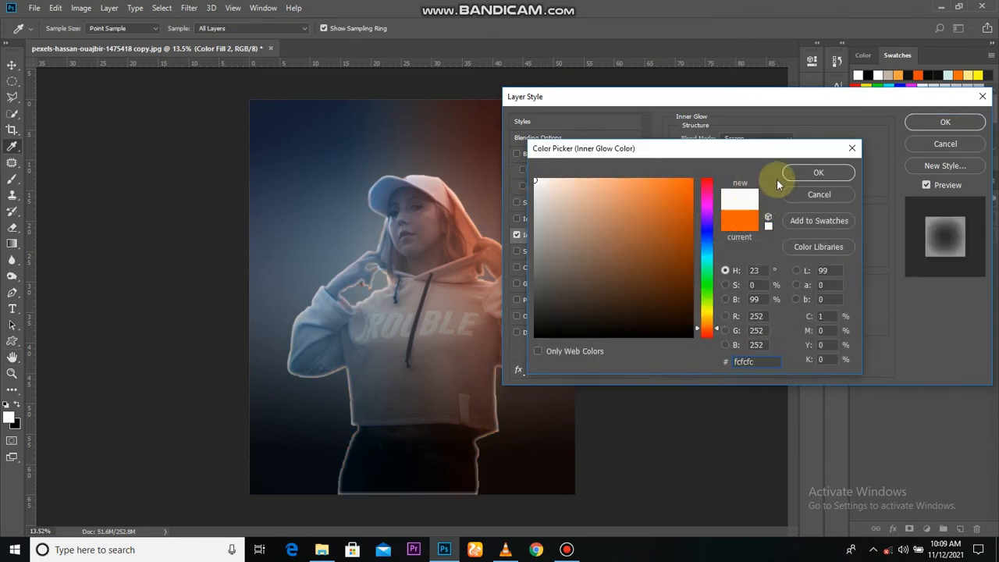
left_click(791, 171)
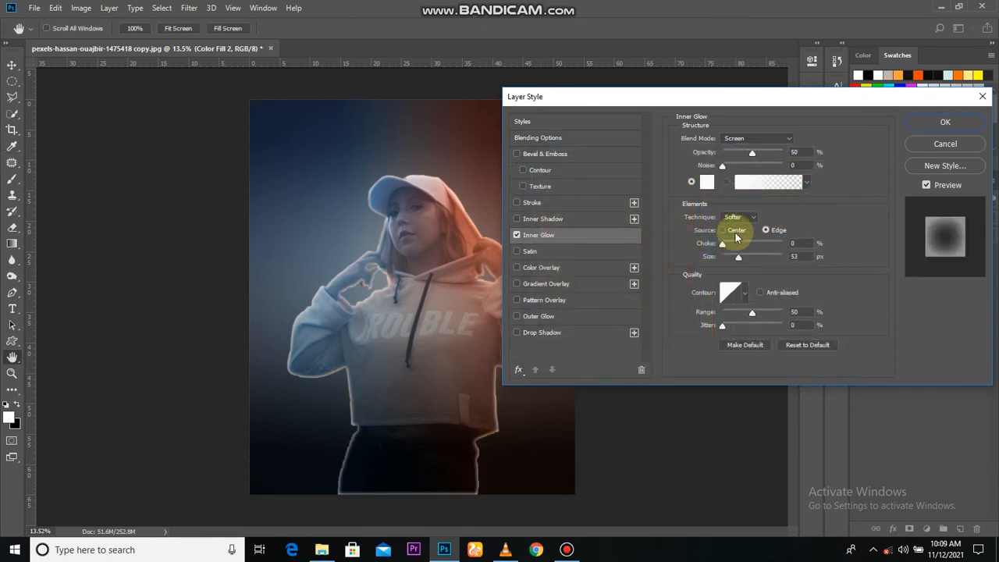
- Set the inner glow's opacity to 6% and its size to 21 px
left_click(752, 155)
left_click_drag(765, 152, 735, 165)
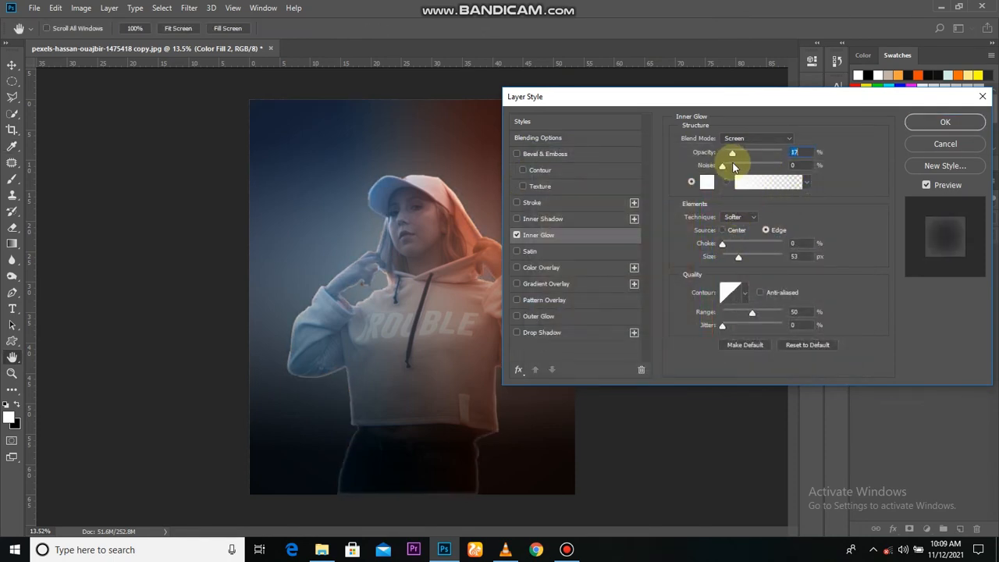
left_click_drag(761, 261, 751, 263)
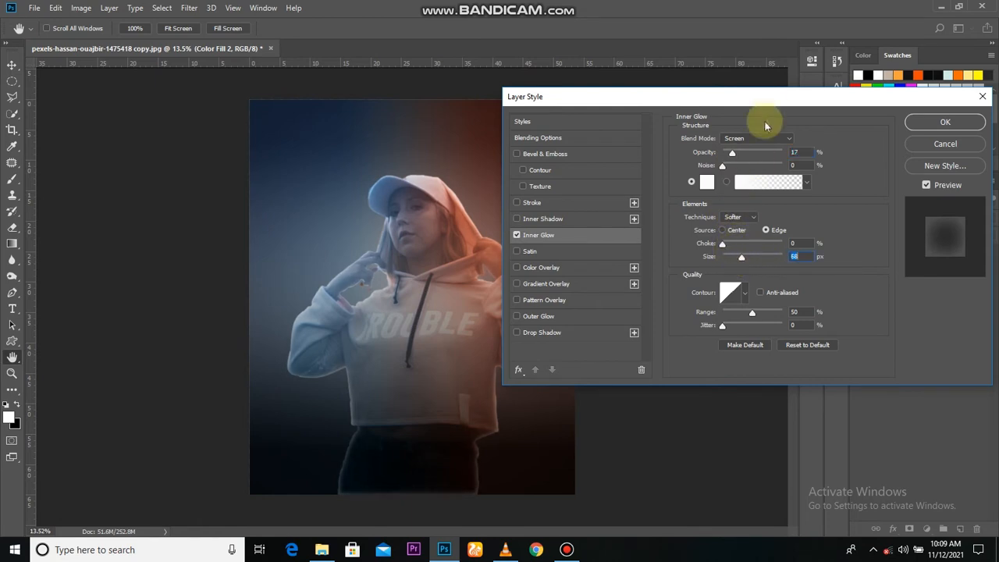
left_click_drag(773, 100, 822, 67)
left_click_drag(804, 225, 797, 156)
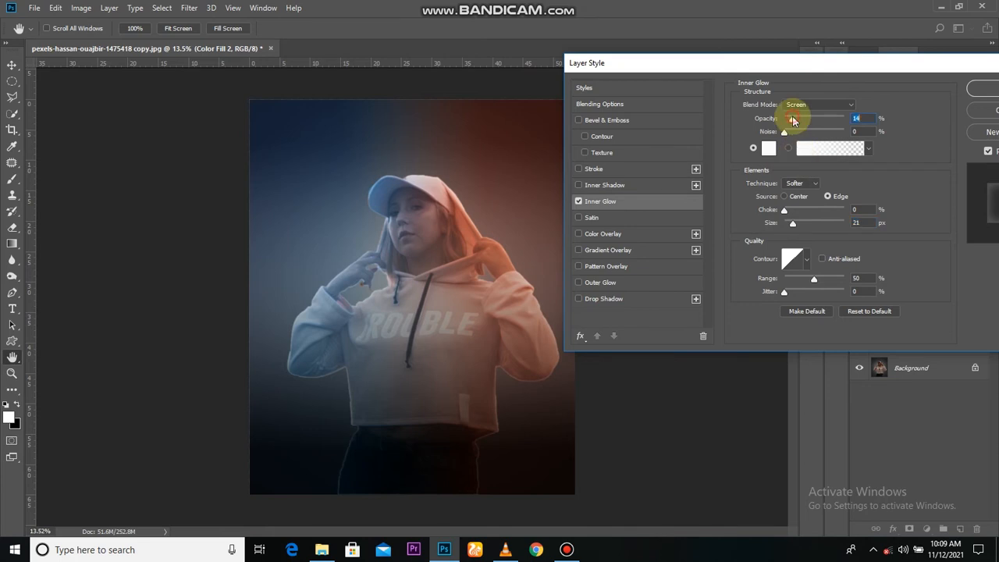
left_click_drag(874, 71, 853, 75)
left_click(967, 93)
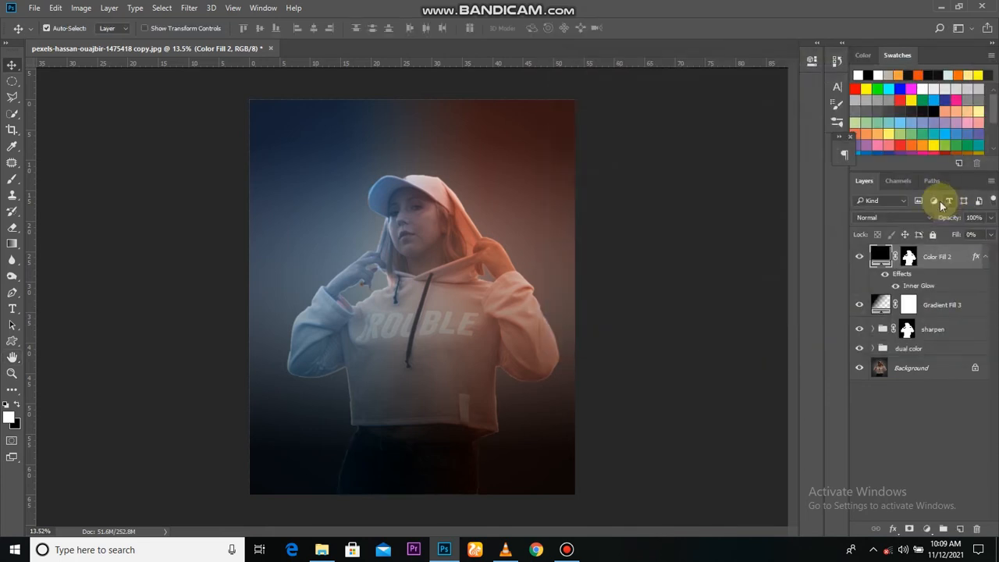
- Change the inner glow to Color Dodge blending with 33% opacity and a 13 px size
double_click(880, 254)
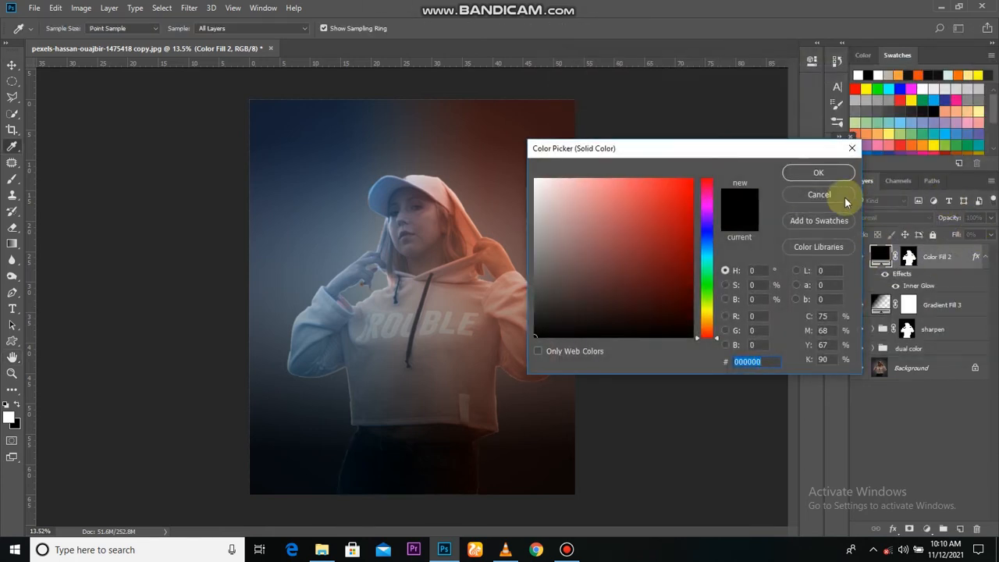
left_click(829, 195)
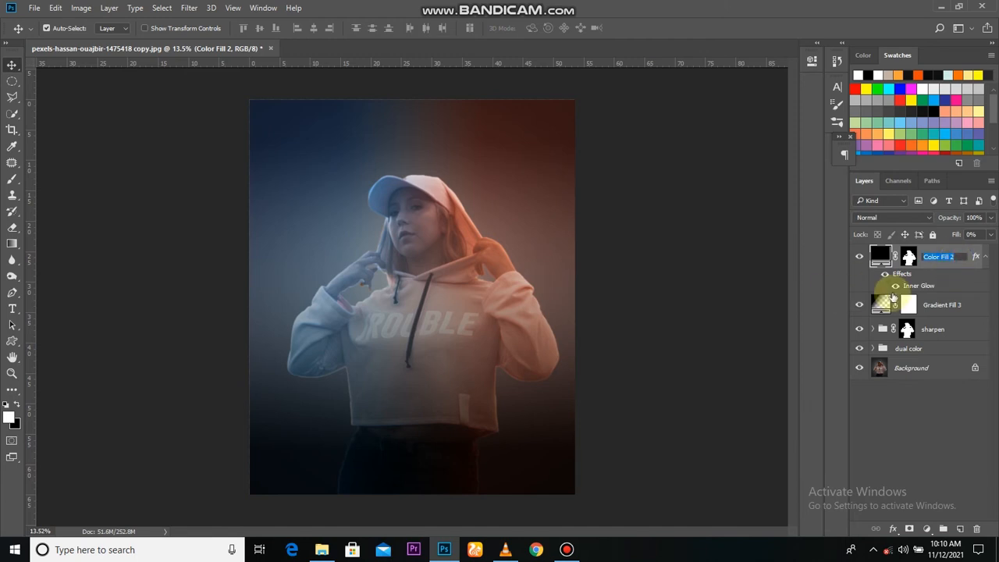
double_click(911, 286)
left_click_drag(611, 101, 726, 116)
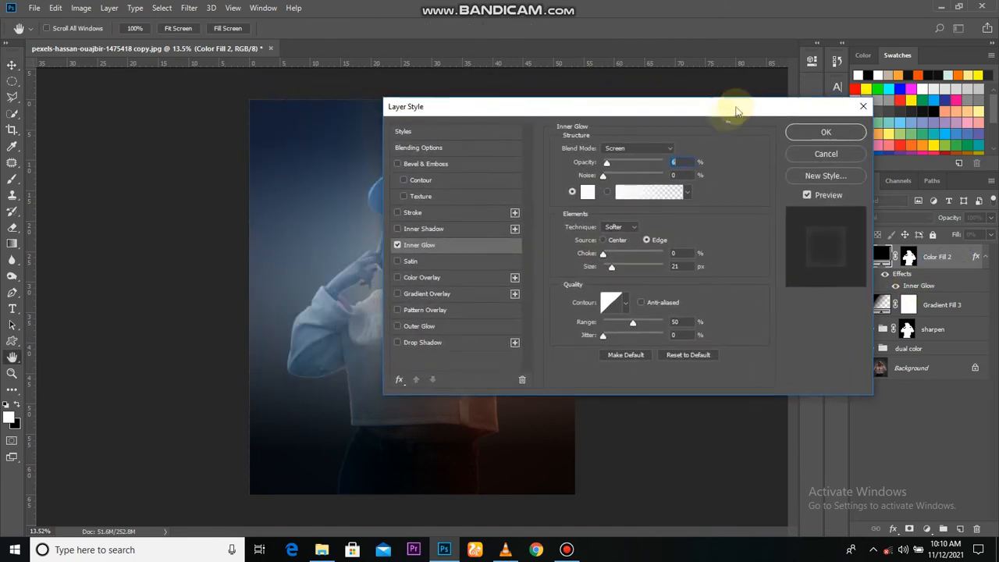
left_click(636, 147)
left_click(634, 243)
left_click_drag(581, 106, 731, 111)
mouse_move(756, 168)
left_mouse_down()
mouse_move(785, 167)
mouse_move(772, 167)
left_mouse_up()
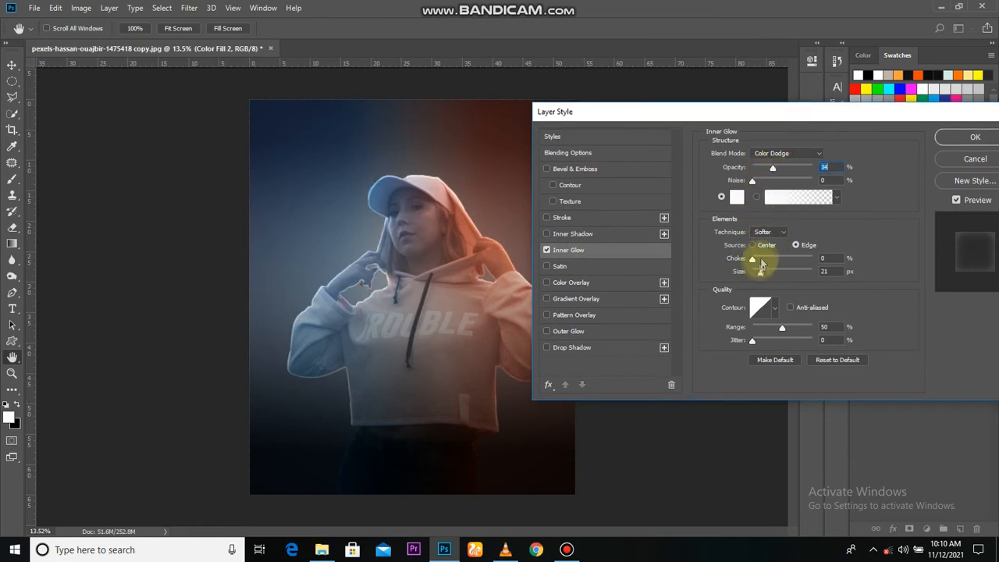
left_click_drag(771, 273, 754, 281)
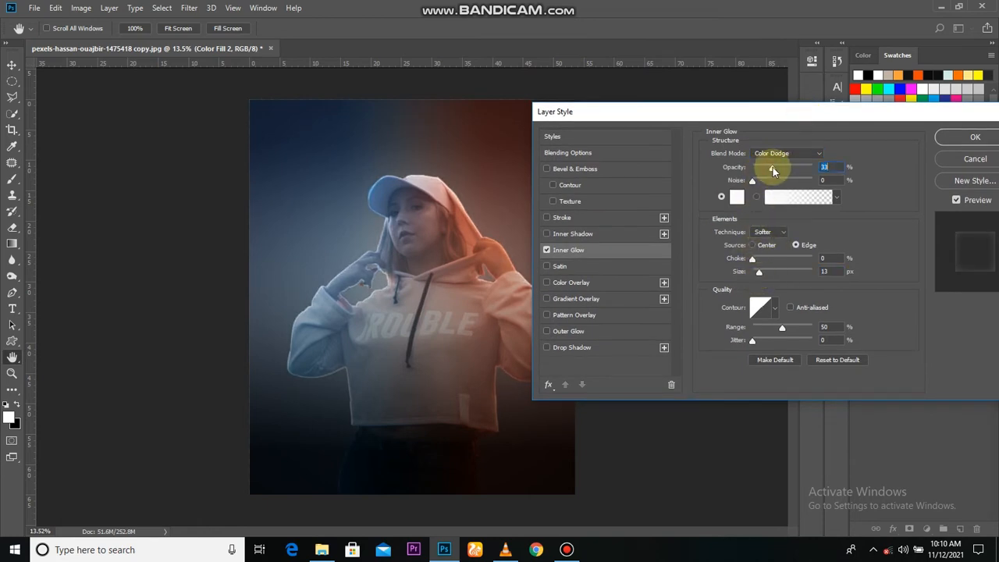
key("Return")
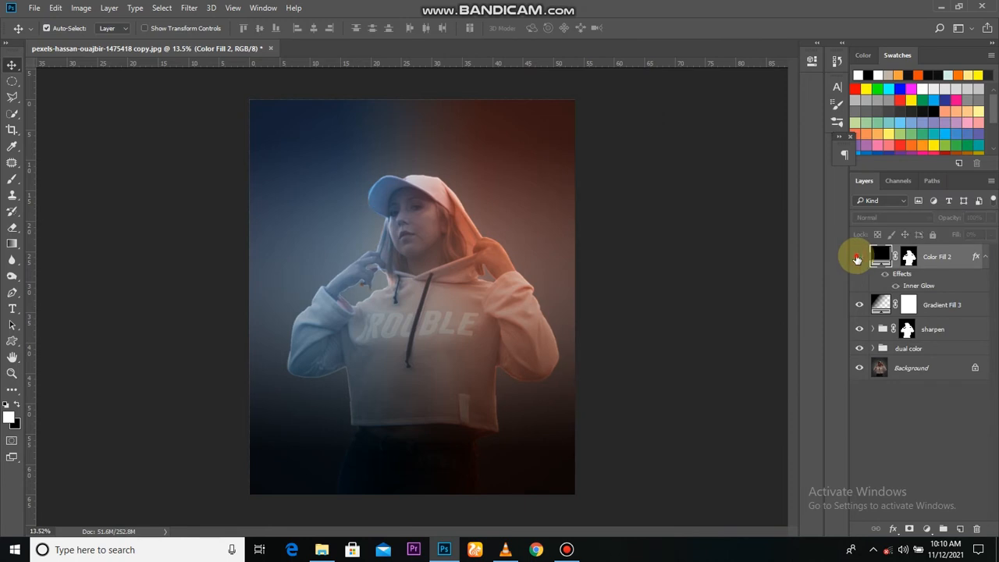
left_click(856, 258)
- Load the woman's outline from the Color Fill 2 mask, add another black solid color layer masked to it and set its fill to 0%
left_click(927, 529)
left_click(830, 371)
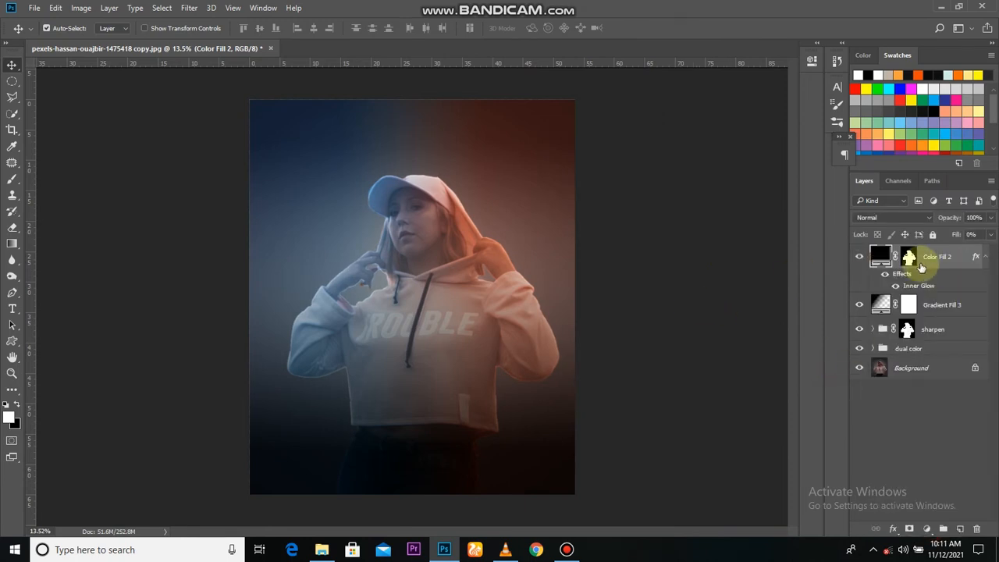
left_click(908, 257, "ctrl")
left_click(927, 530)
left_click(909, 257)
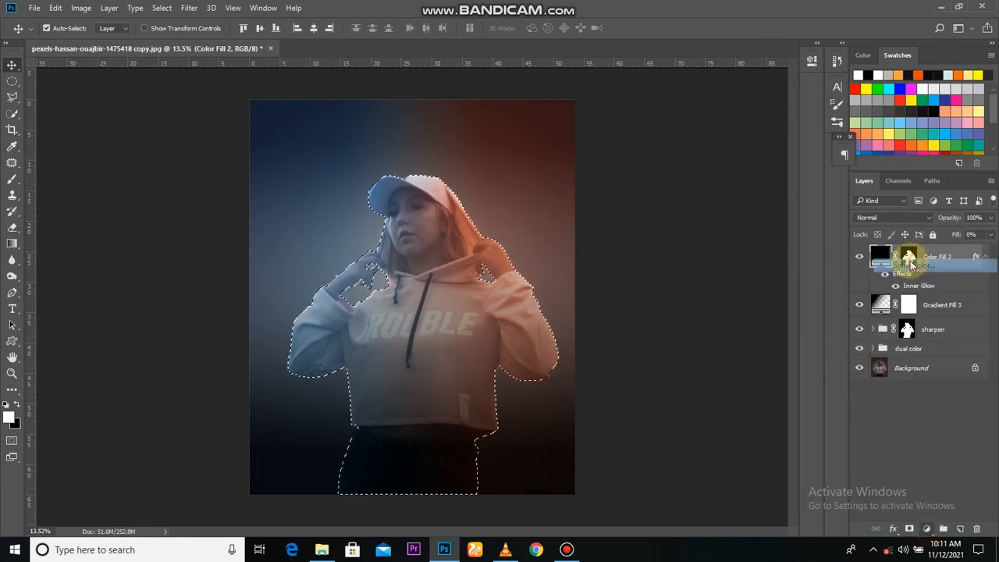
left_click_drag(616, 294, 535, 342)
left_click(847, 174)
left_click_drag(958, 236, 872, 254)
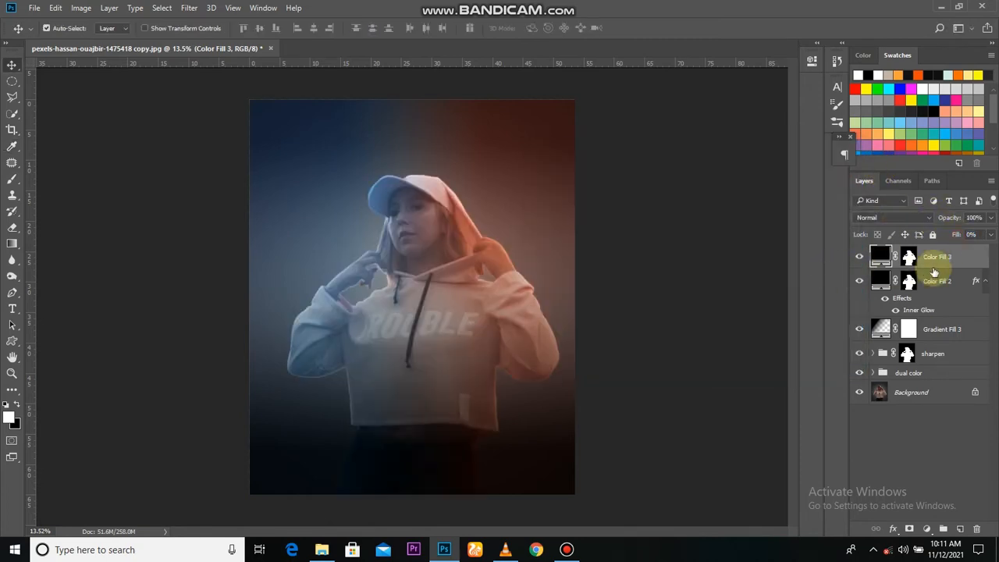
- Add an Outer Glow style to the new black fill layer with Overlay blending and a white (ffffff) glow color
double_click(964, 262)
left_click_drag(524, 82, 749, 88)
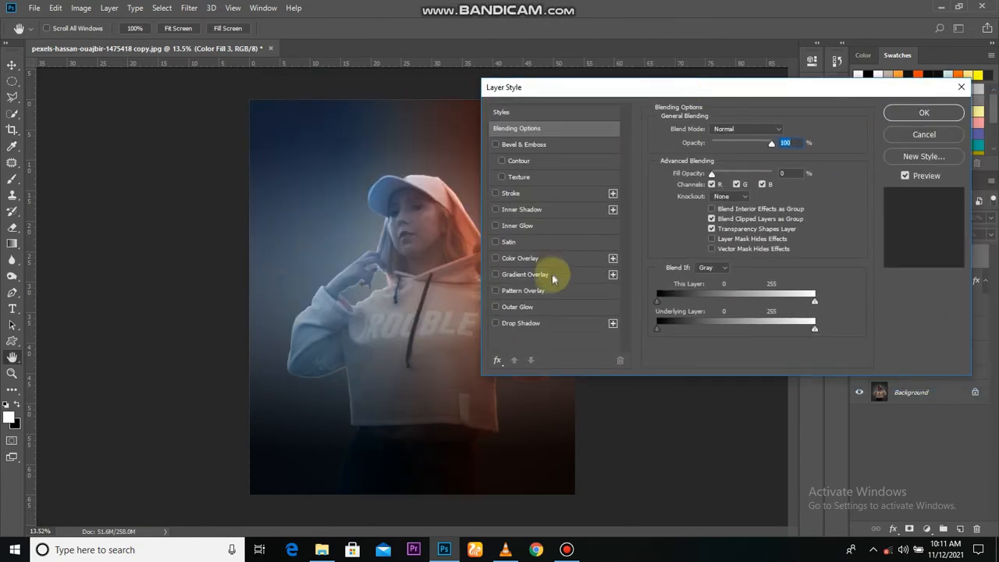
left_click(562, 307)
left_click(725, 128)
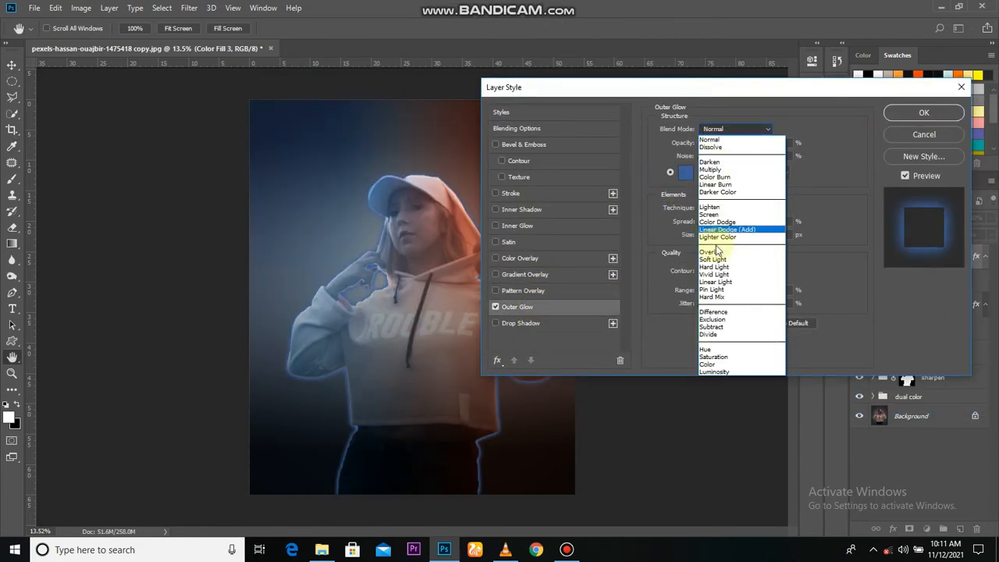
left_click(712, 252)
left_click(685, 171)
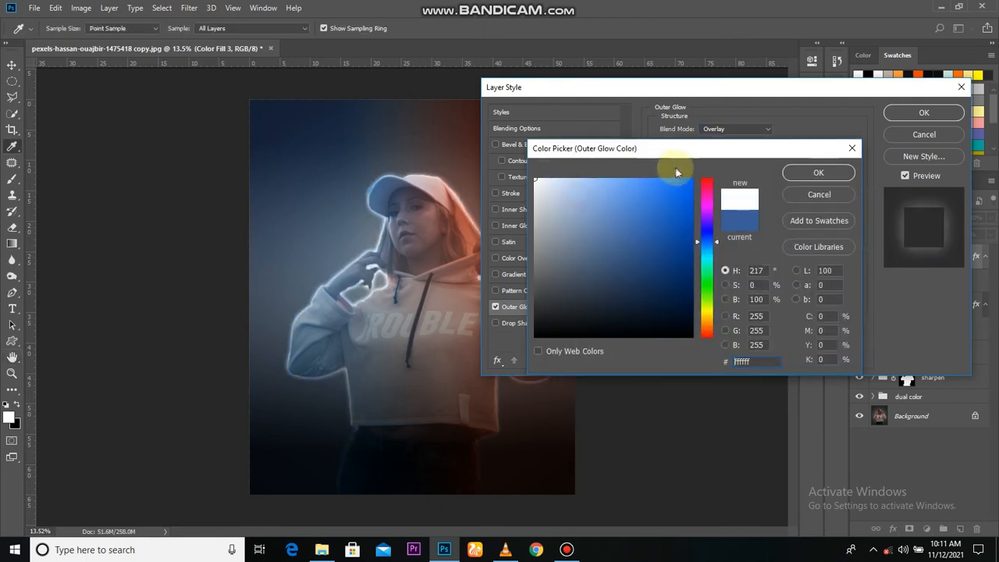
left_click(797, 173)
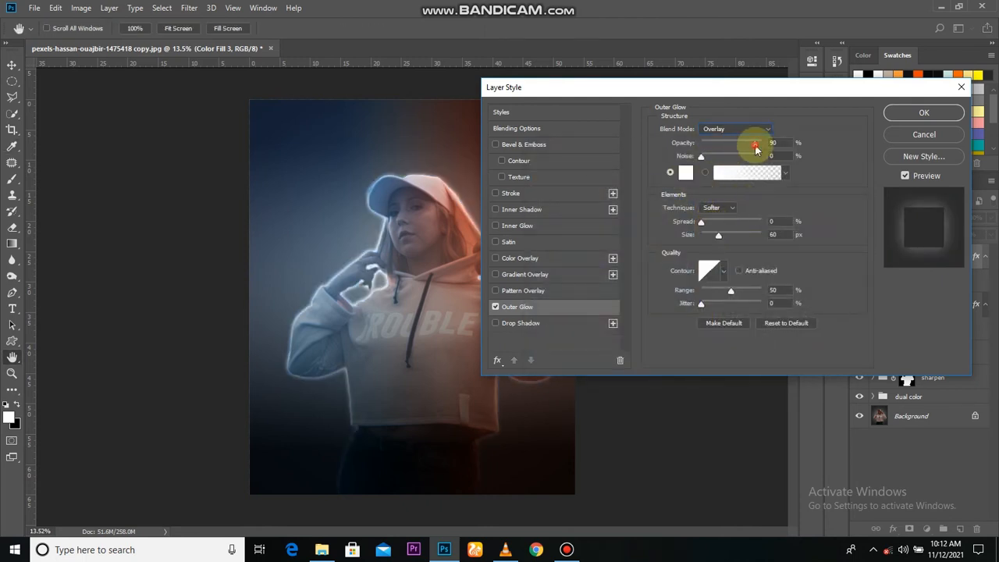
- Set the outer glow to Soft Light, 43% opacity and 79 px size, and rename the two fill layers outer glow and iner glow
mouse_move(755, 148)
left_mouse_down()
mouse_move(734, 149)
mouse_move(756, 145)
left_mouse_up()
mouse_move(733, 233)
left_mouse_down()
mouse_move(715, 235)
mouse_move(723, 238)
left_mouse_up()
left_click(722, 130)
left_click(713, 259)
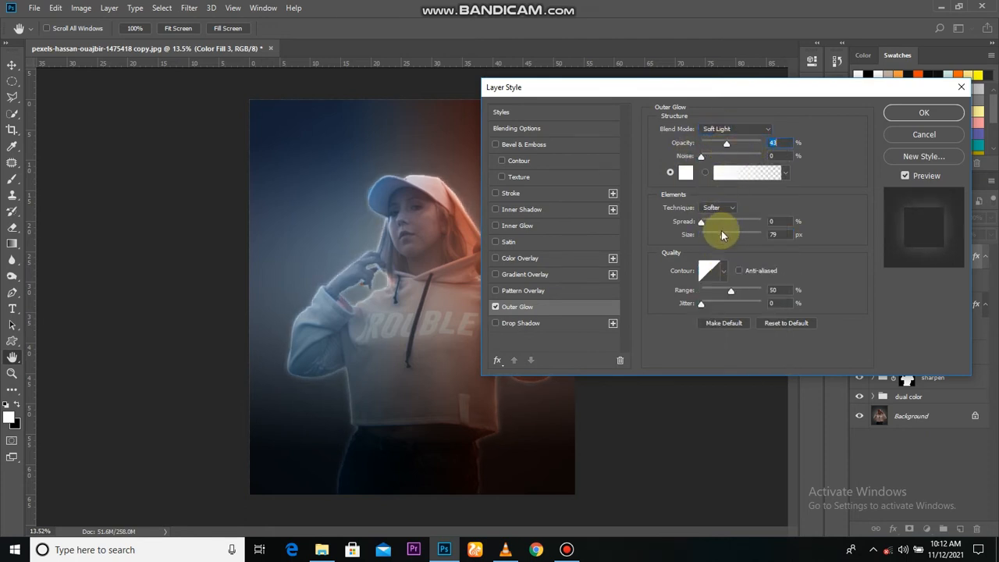
left_click_drag(720, 92, 757, 104)
left_click(933, 125)
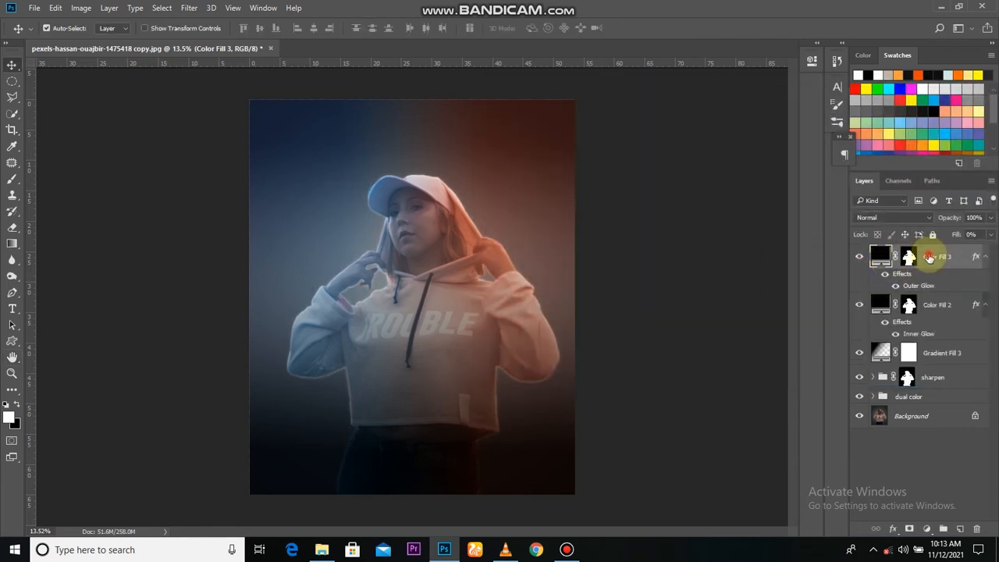
double_click(940, 305)
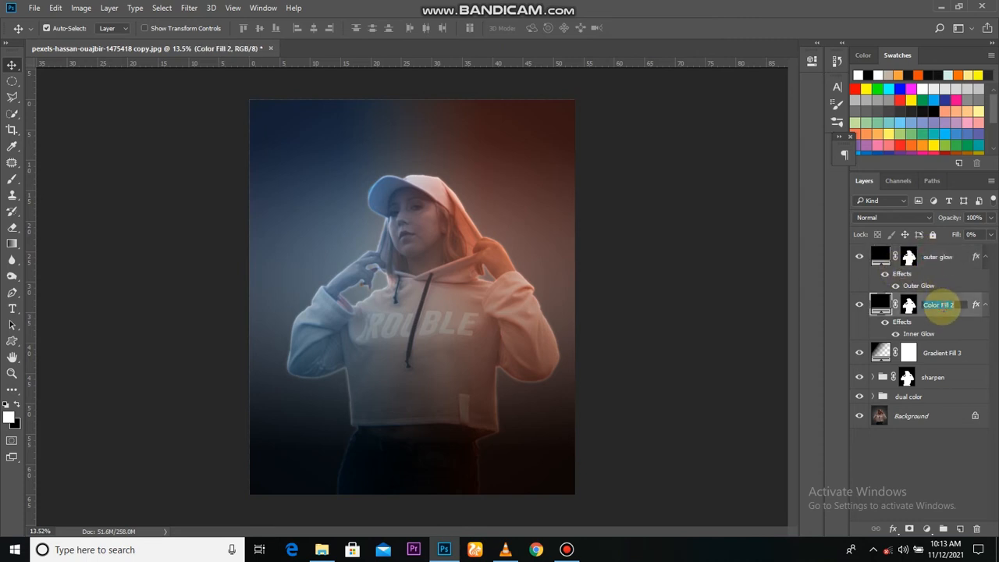
- Add a Curves adjustment masked to the woman's outline and shape an S-curve that lifts the highlights and darkens the shadows
left_click(909, 267)
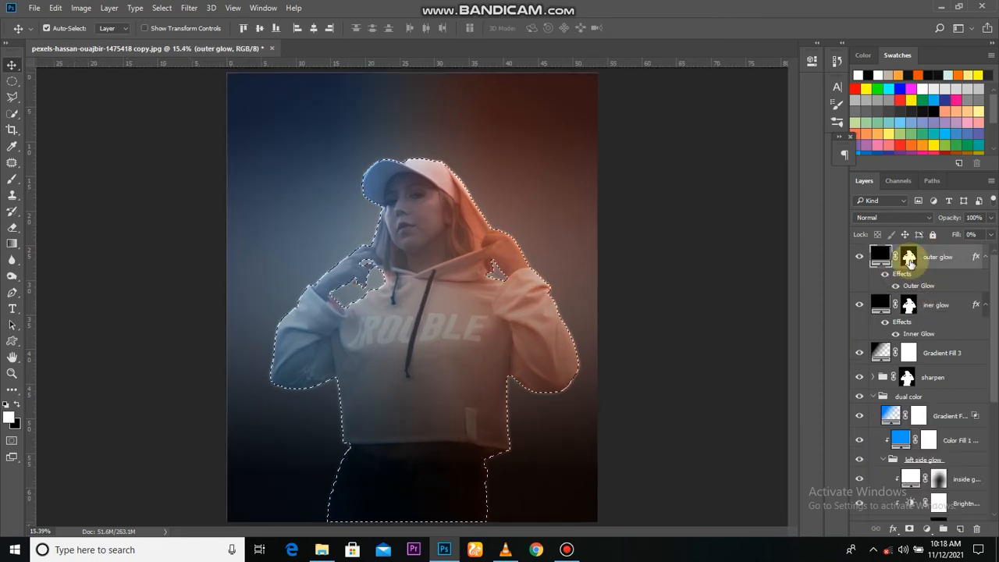
left_click(926, 528)
left_click(903, 316)
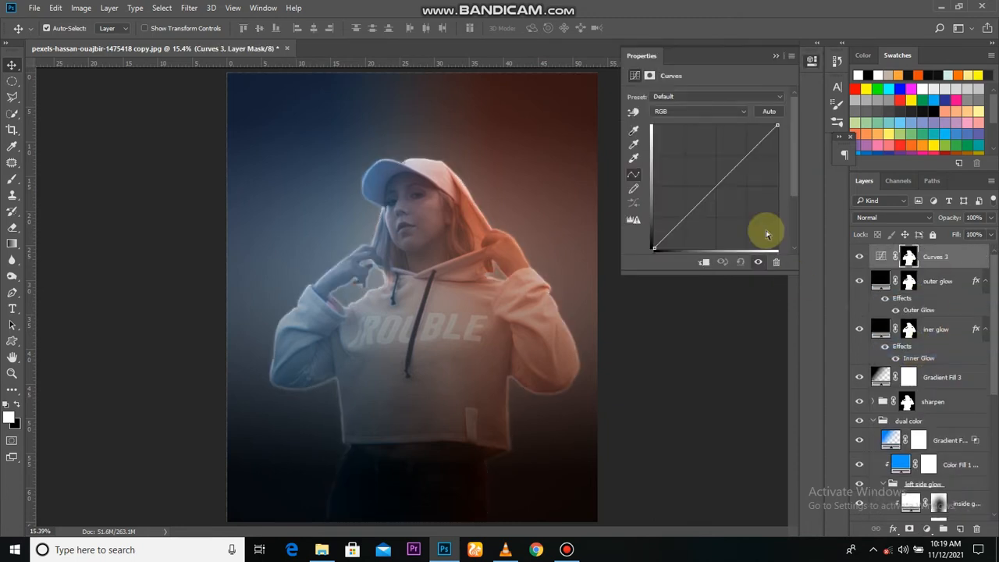
left_click_drag(766, 234, 743, 148)
left_click_drag(694, 205, 683, 222)
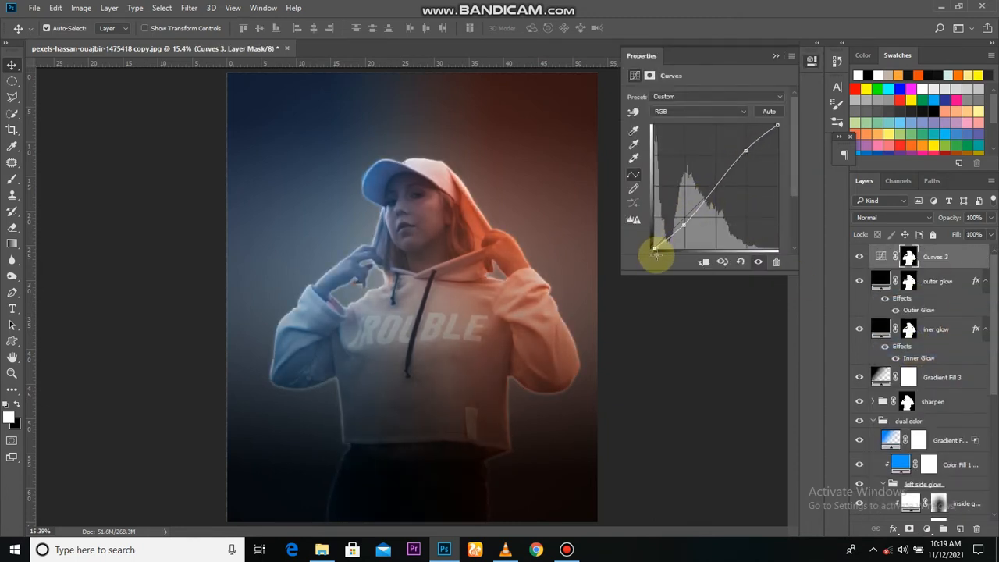
left_click(775, 56)
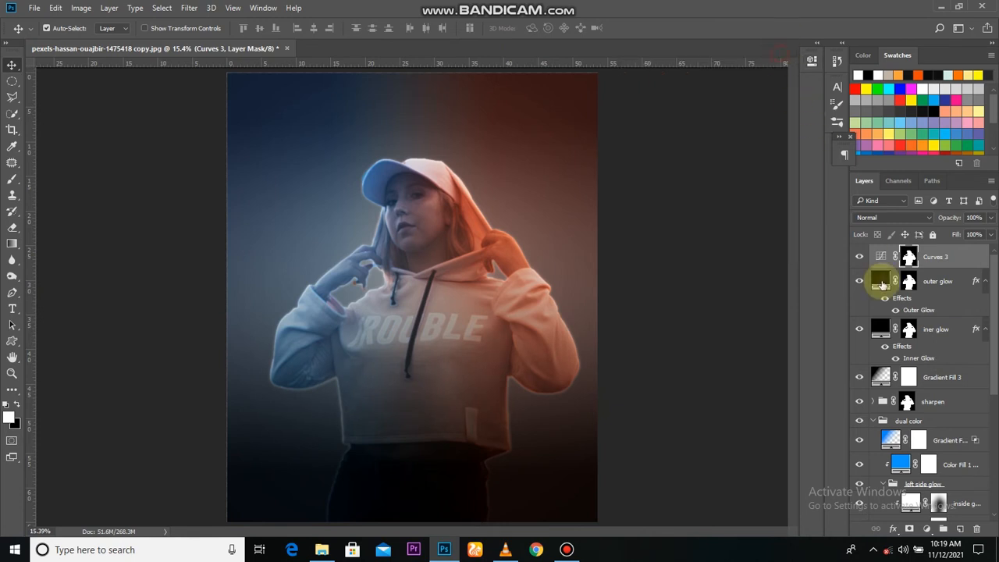
- Add a Levels adjustment layer above Curves 3, sharply lower its output white level, and invert its mask to black
left_click(859, 257)
left_click(859, 257)
scroll(535, 313, "down", 1)
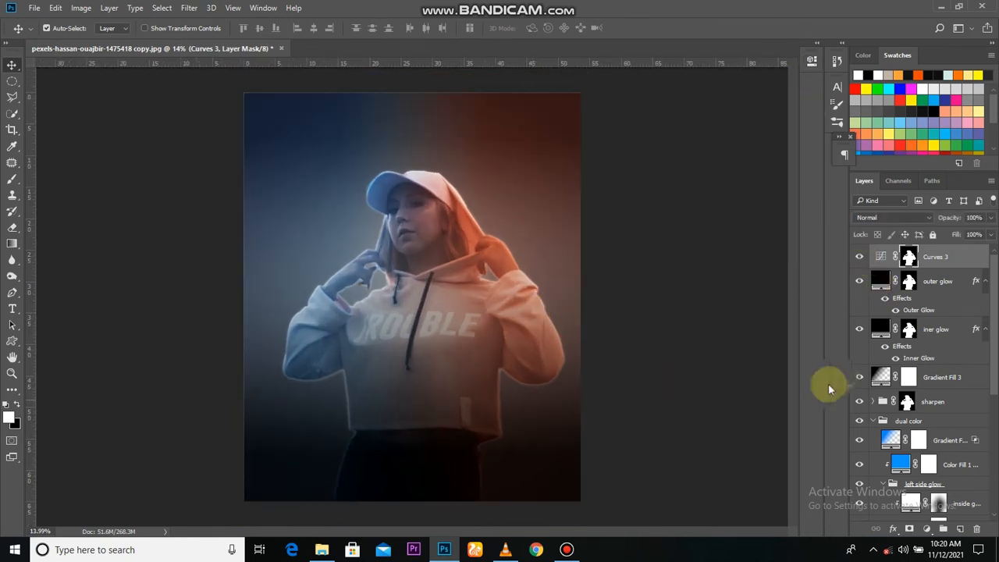
left_click(927, 529)
left_click(928, 319)
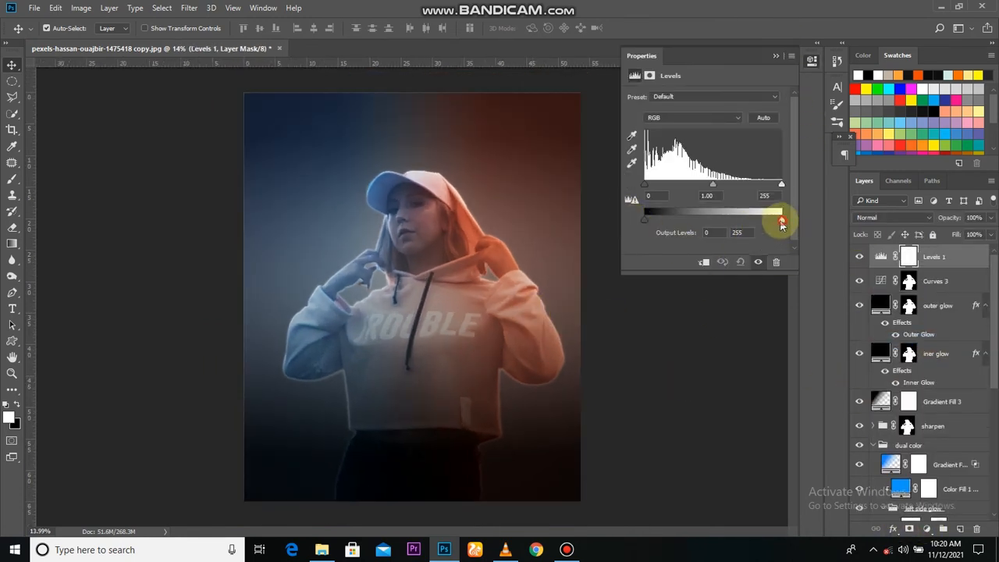
left_click_drag(781, 220, 669, 219)
left_click(777, 62)
key("ctrl+i")
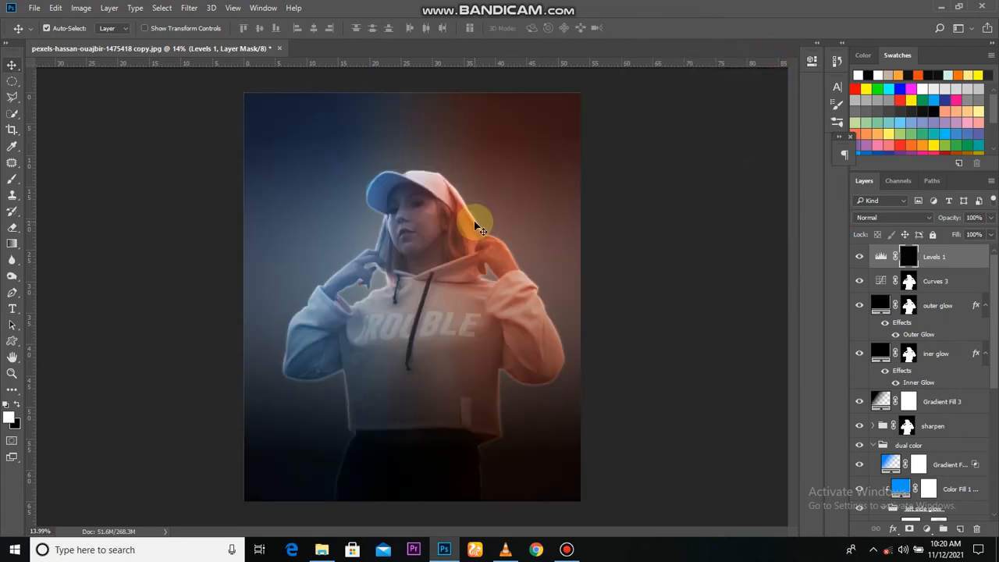
- Paint white with a soft 2100 px brush around the photo's edges on the Levels mask, and set the layer's opacity to 66%
key("b")
mouse_move(590, 62)
left_mouse_down()
mouse_move(597, 99)
mouse_move(504, 123)
mouse_move(486, 112)
left_mouse_up()
scroll(614, 159, "down", 3)
key("ctrl+semicolon")
mouse_move(382, 108)
left_mouse_down()
mouse_move(328, 107)
mouse_move(311, 117)
mouse_move(350, 125)
mouse_move(417, 115)
mouse_move(297, 143)
mouse_move(287, 126)
mouse_move(279, 139)
mouse_move(325, 147)
mouse_move(234, 229)
mouse_move(228, 323)
mouse_move(256, 319)
mouse_move(241, 417)
mouse_move(263, 496)
left_mouse_up()
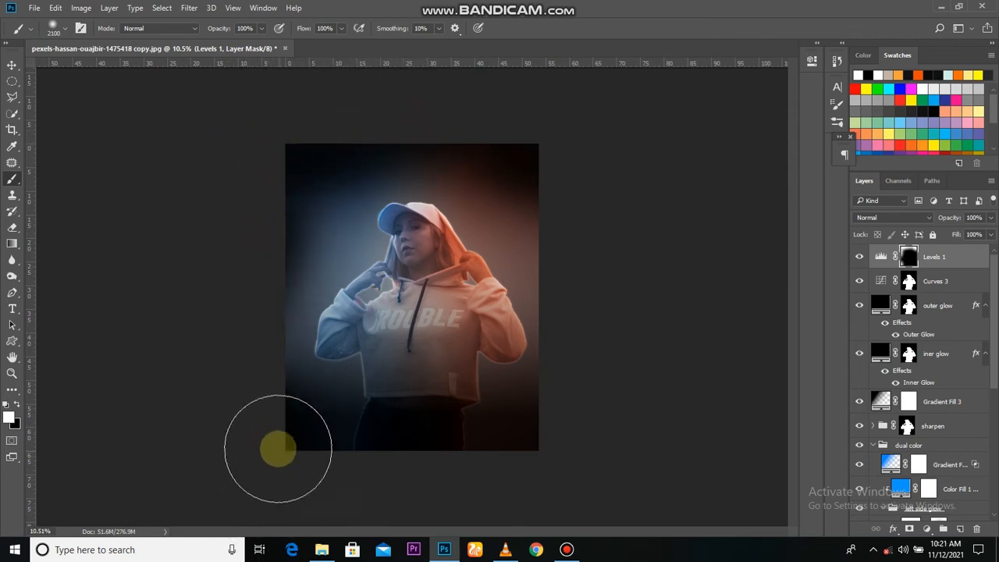
scroll(374, 473, "down", 1)
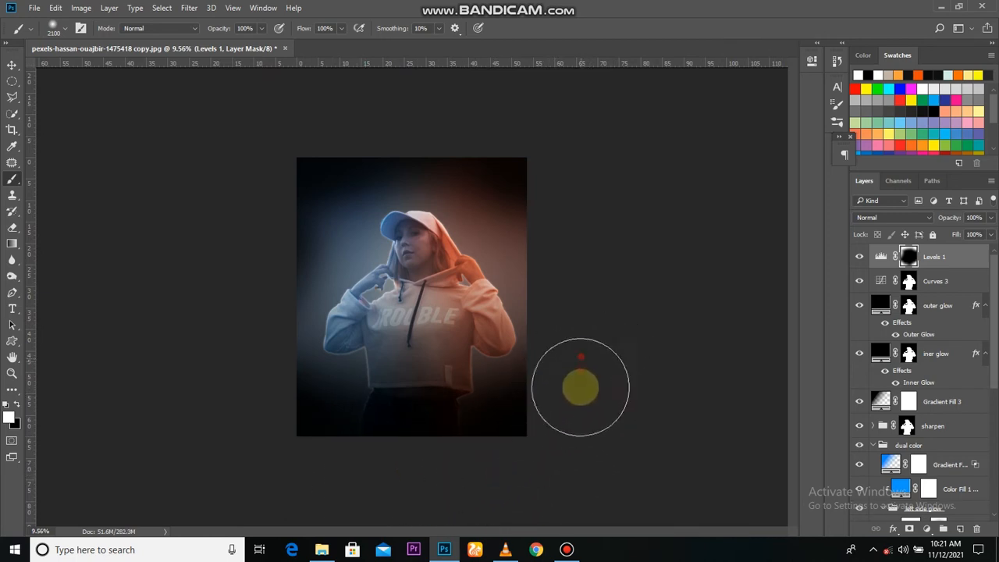
scroll(421, 477, "up", 2)
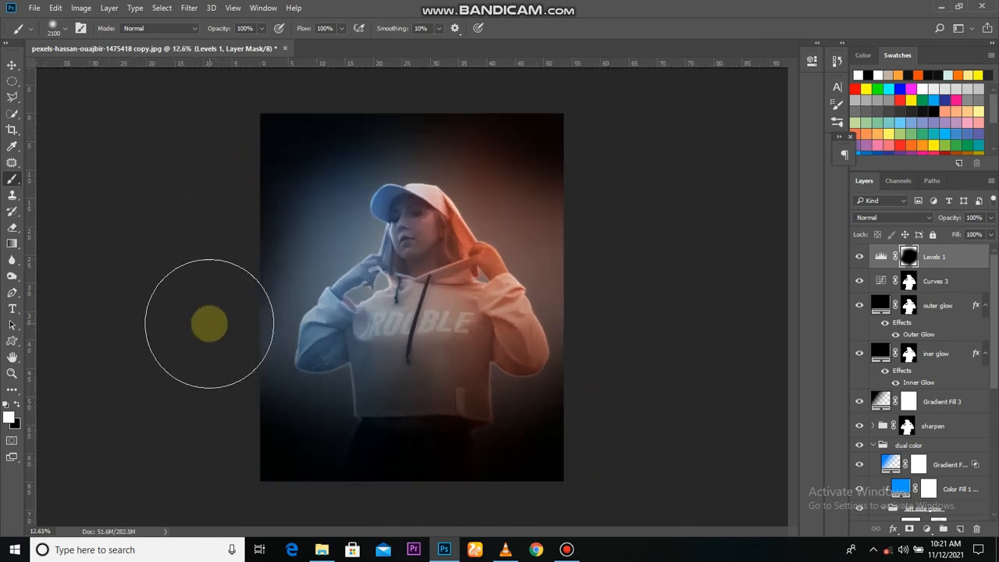
scroll(258, 447, "down", 2)
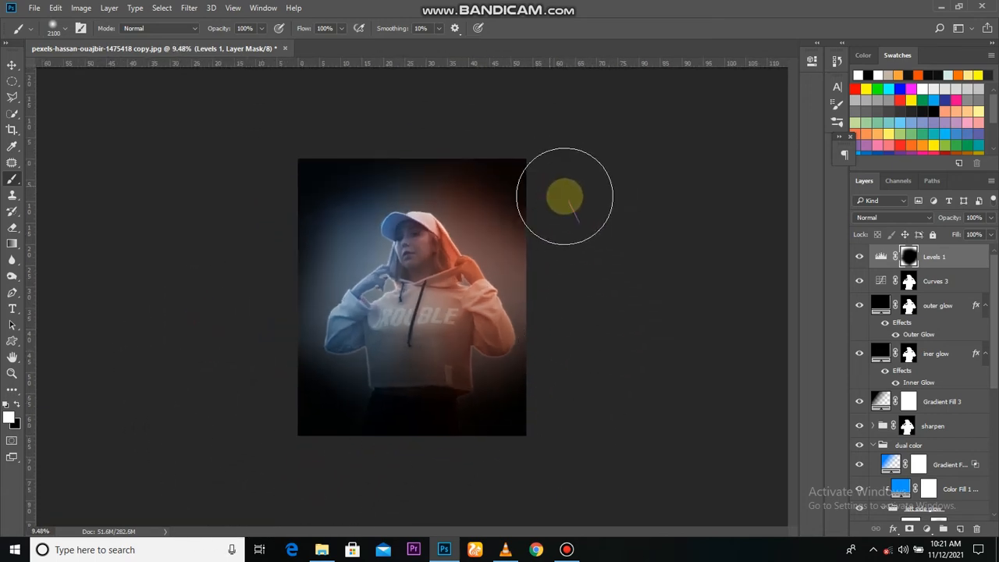
scroll(582, 382, "up", 2)
key("v")
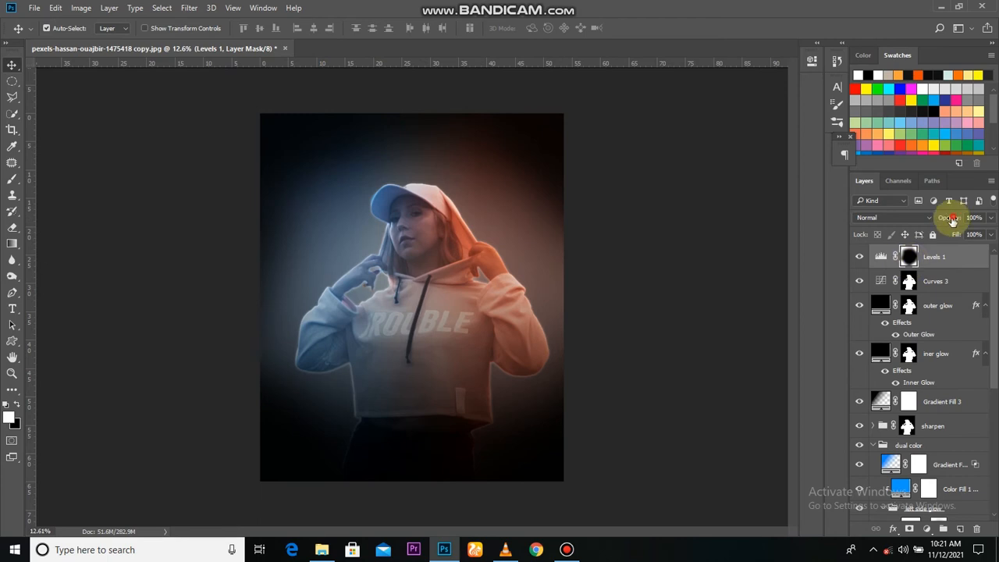
scroll(483, 304, "down", 1)
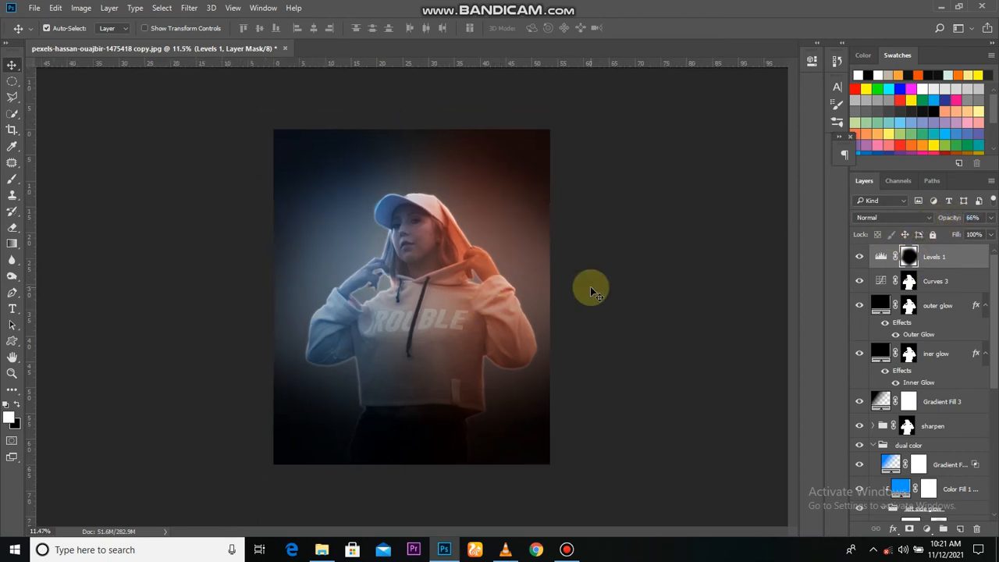
- Add a Gradient Fill layer using the Black, White preset and change its black stop to gray 606061
left_click(925, 529)
left_click(943, 273)
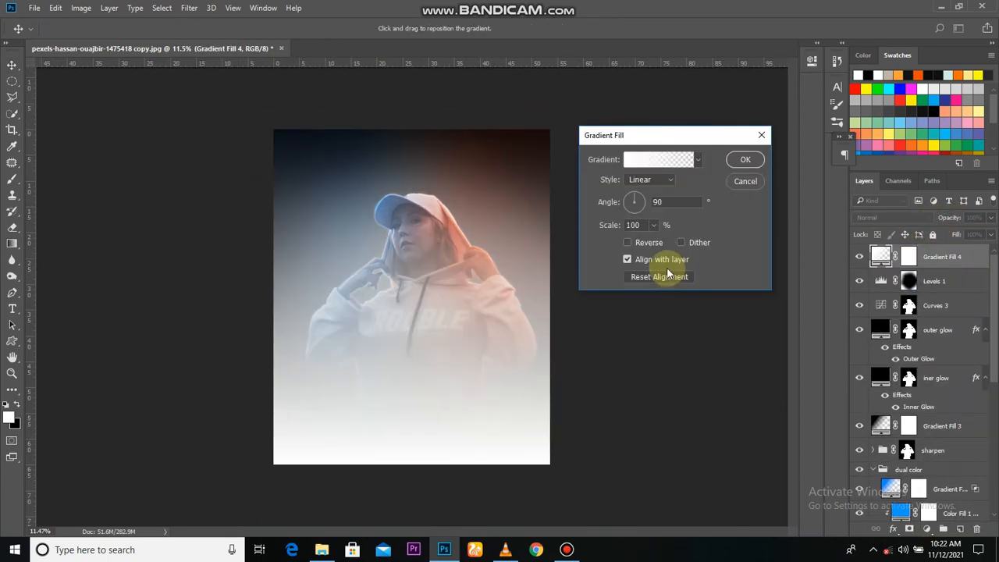
left_click(651, 159)
left_click(545, 178)
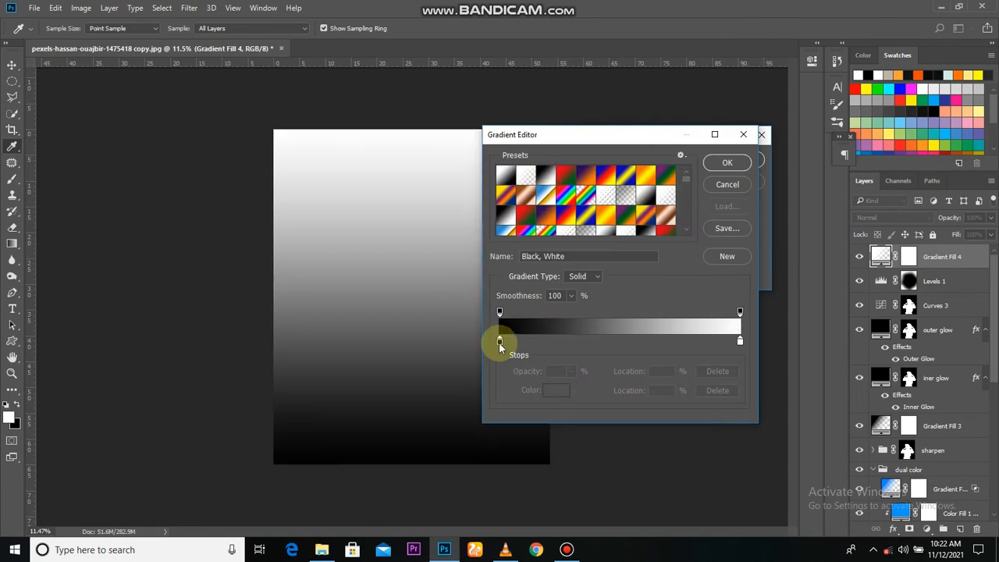
left_click(559, 392)
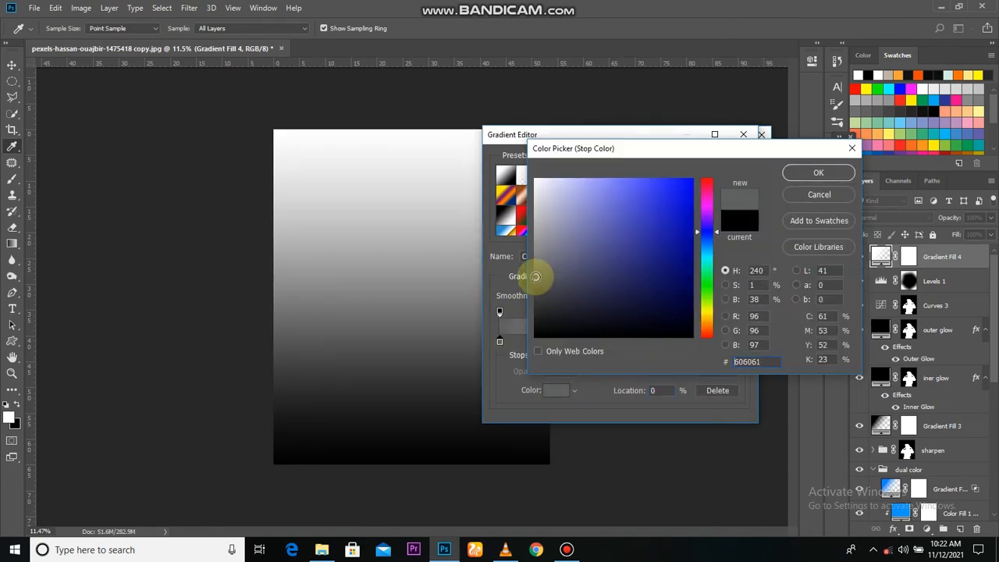
left_click(535, 276)
left_click(819, 173)
- Recolor the gradient so its end stop is black and its start stop is dark gray
left_click(739, 340)
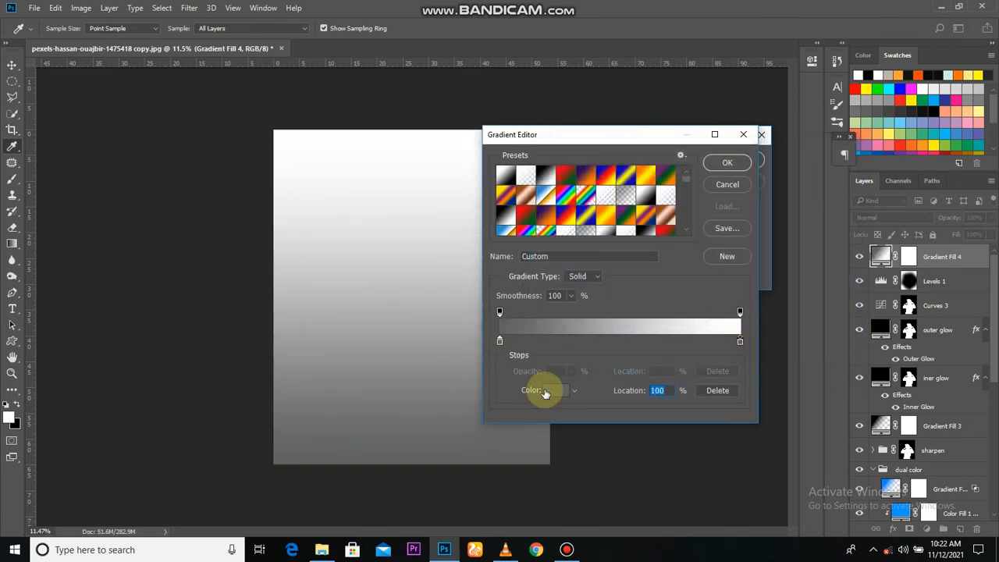
left_click(550, 390)
left_click_drag(560, 308, 535, 336)
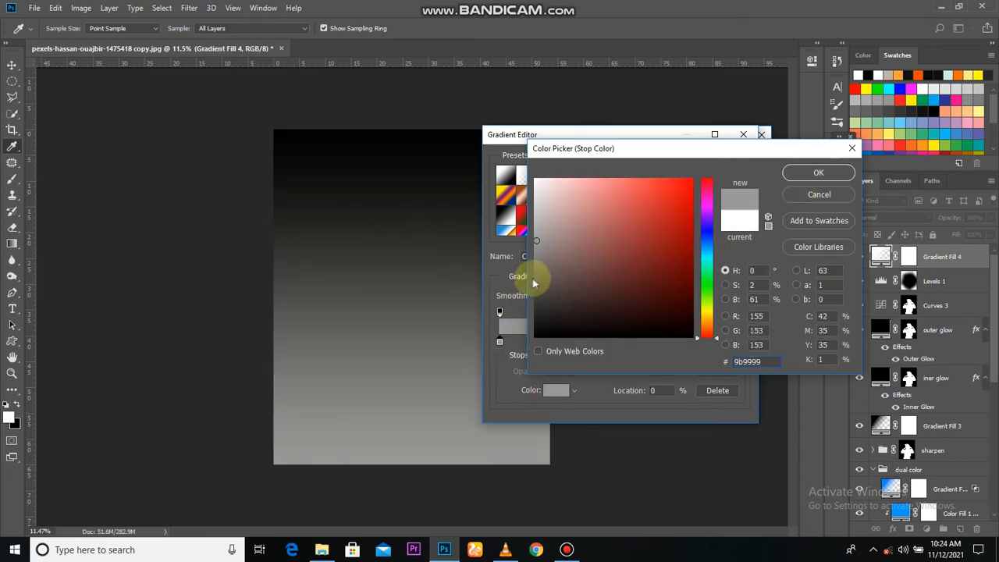
left_click_drag(533, 247, 535, 279)
left_click(809, 179)
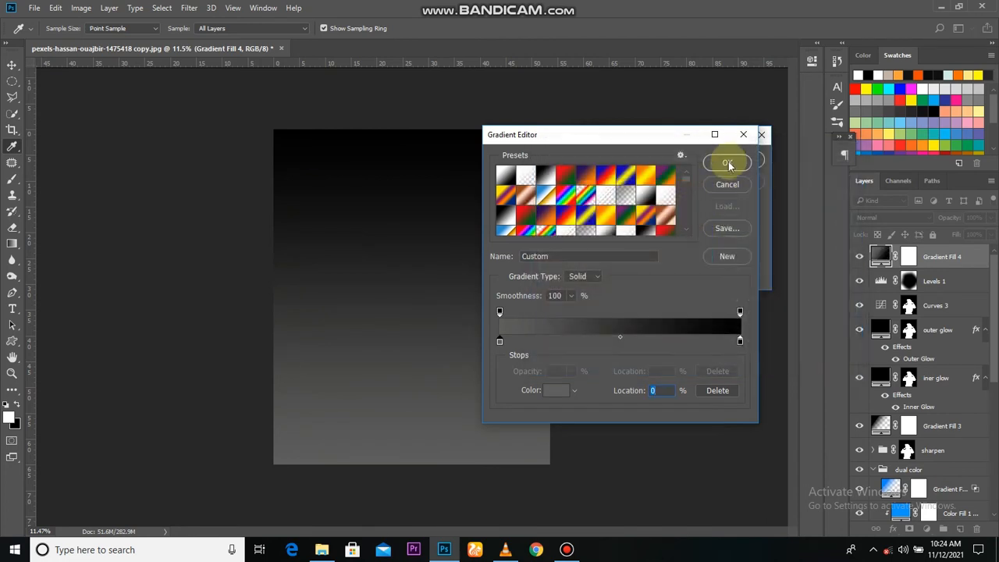
left_click(729, 160)
- Set the gradient fill's style to Radial with a scale of 145%
left_click(654, 180)
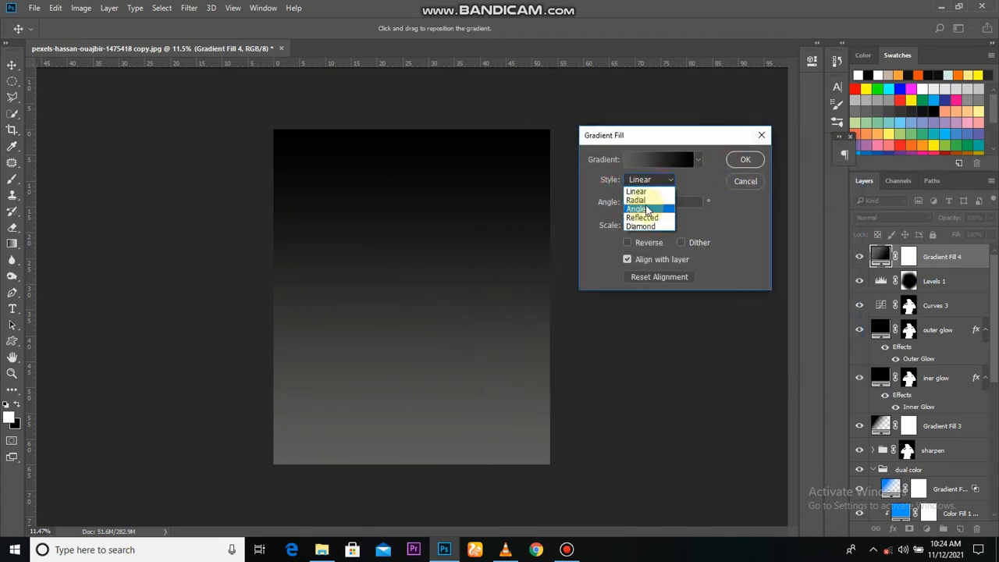
left_click(639, 200)
left_click_drag(598, 225, 656, 248)
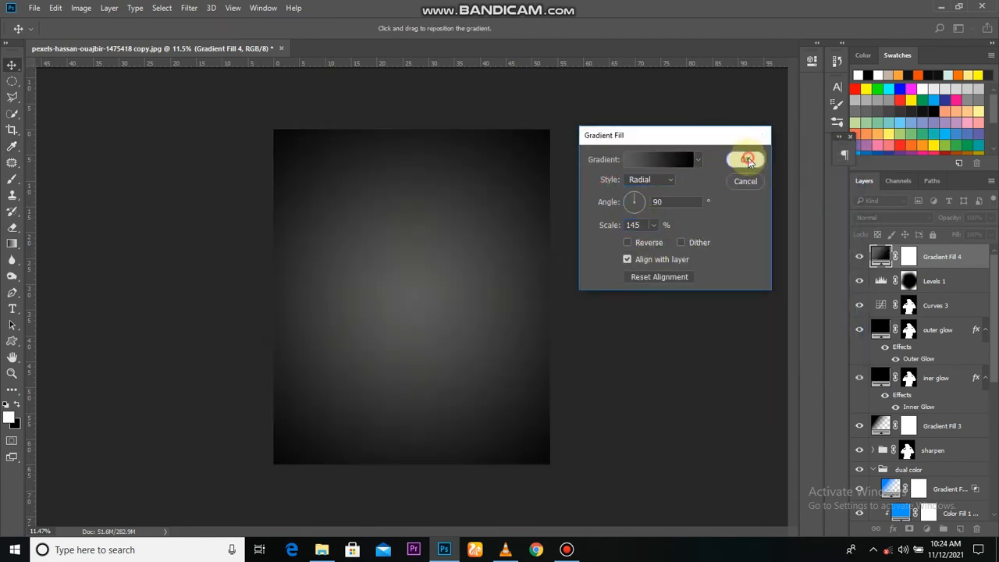
left_click(746, 160)
- Collapse the sharpen and dual color groups and move Gradient Fill 4 directly above the Background layer
left_click(872, 451)
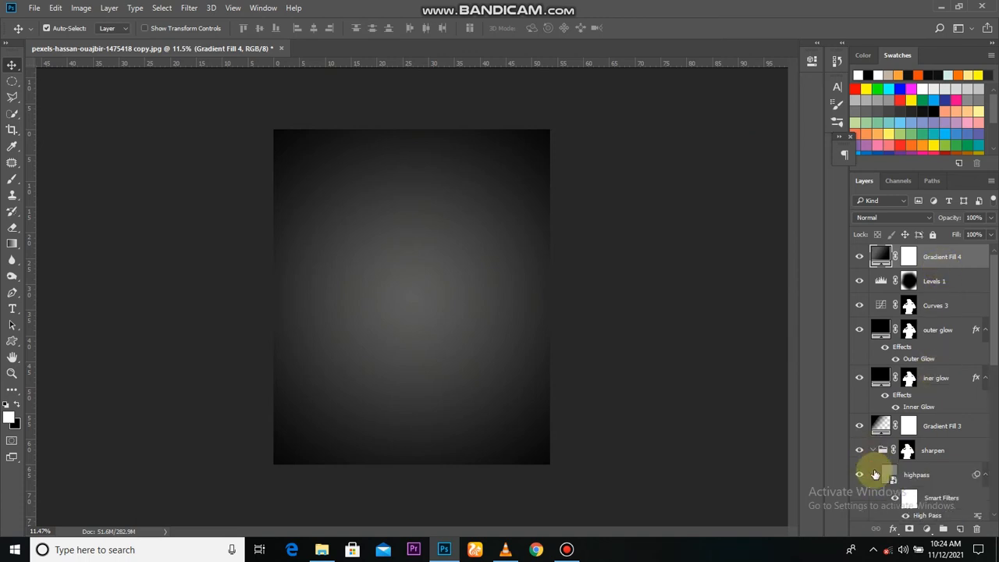
scroll(880, 468, "down", 5)
left_click(875, 328)
left_click(874, 329)
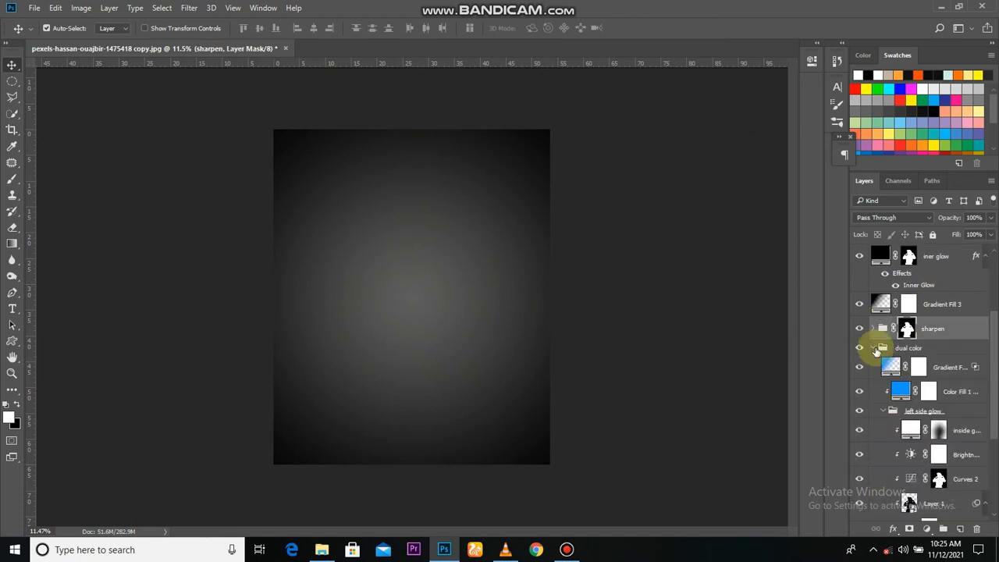
left_click(874, 347)
left_click_drag(959, 271, 947, 479)
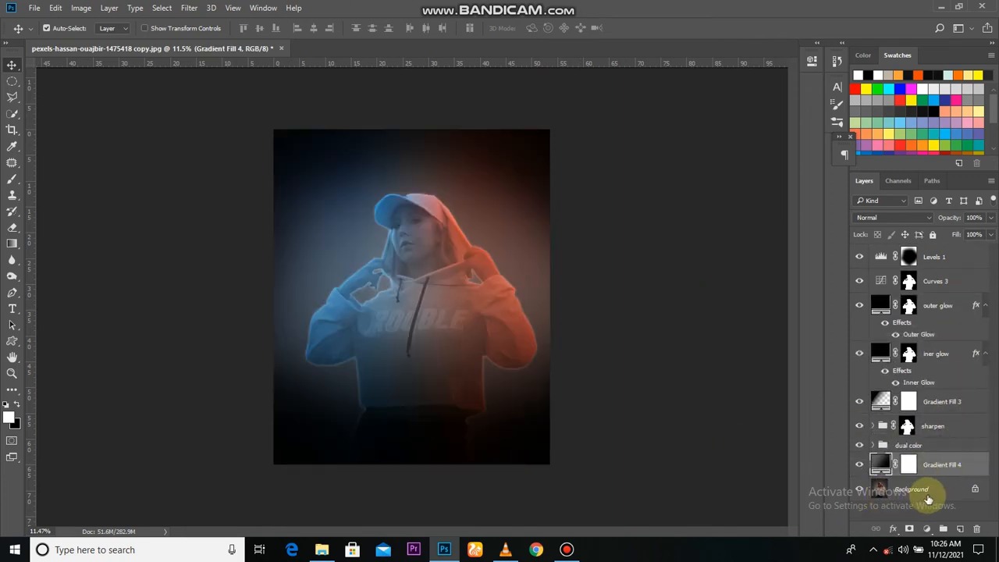
- Create a new empty layer above Gradient Fill 4 and fill it with the Clouds render filter
left_click(959, 528)
left_click(186, 8)
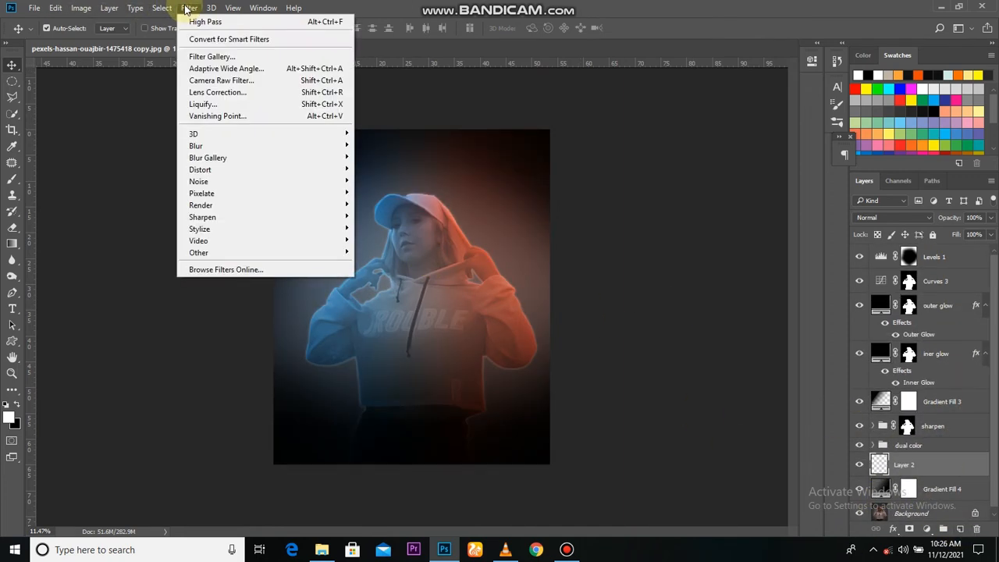
mouse_move(279, 207)
left_click(379, 246)
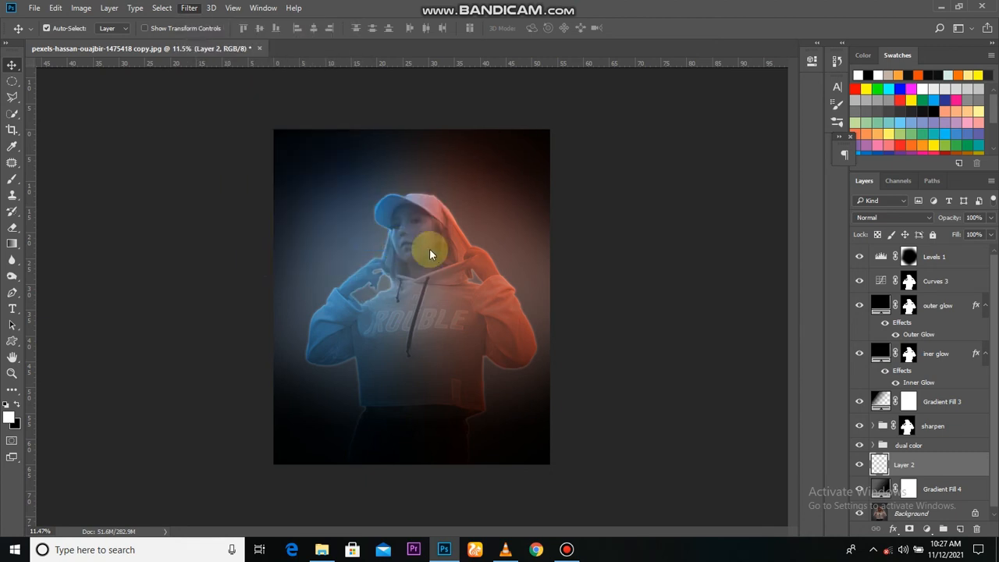
- Apply a Motion Blur to the clouds layer with an angle of 90° and a distance of 236 pixels
left_click(187, 8)
mouse_move(207, 146)
left_click(382, 204)
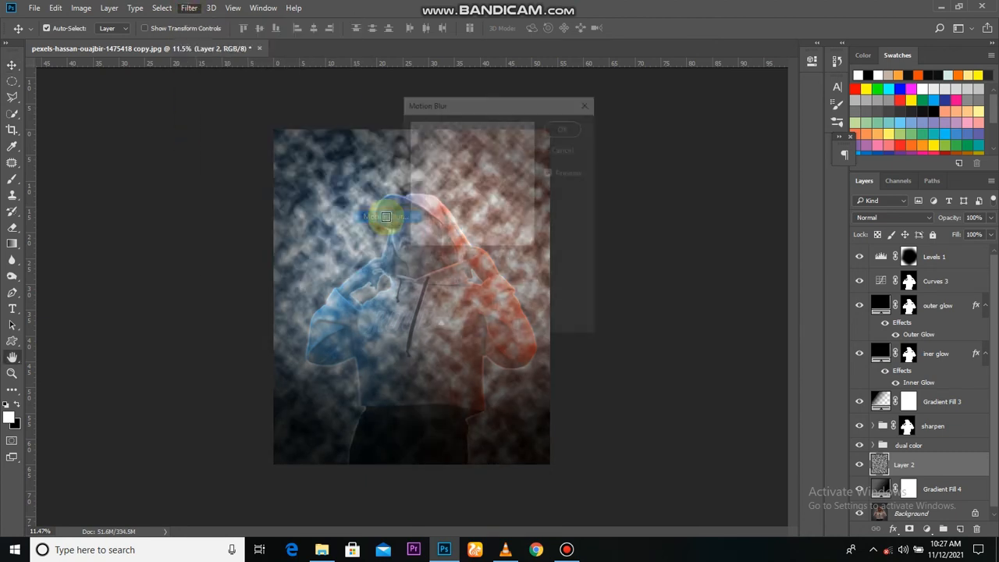
left_click_drag(494, 105, 636, 126)
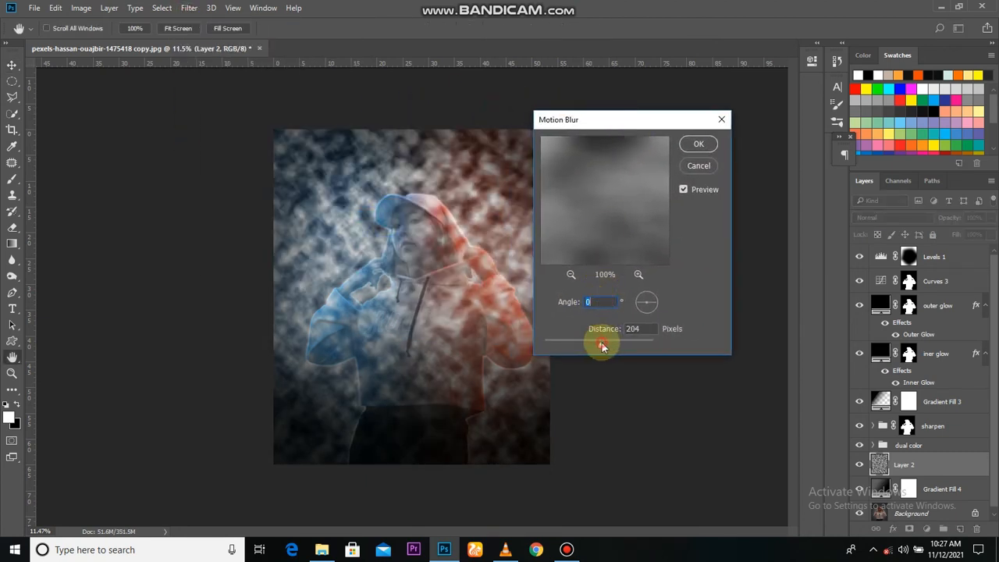
left_click_drag(602, 347, 609, 341)
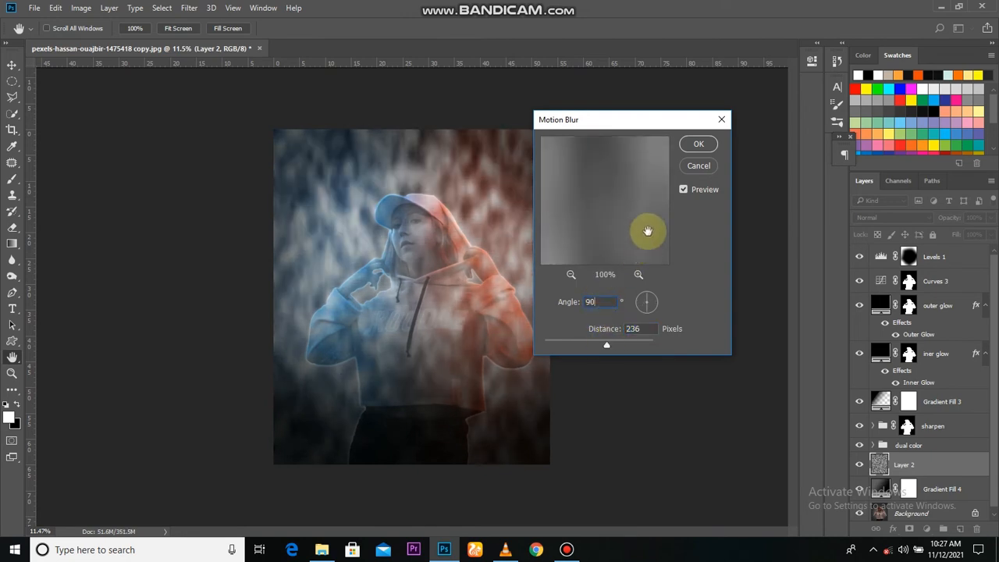
left_click(699, 143)
- Apply a second Motion Blur to the clouds layer at a different angle with a distance of 236 pixels
left_click(188, 8)
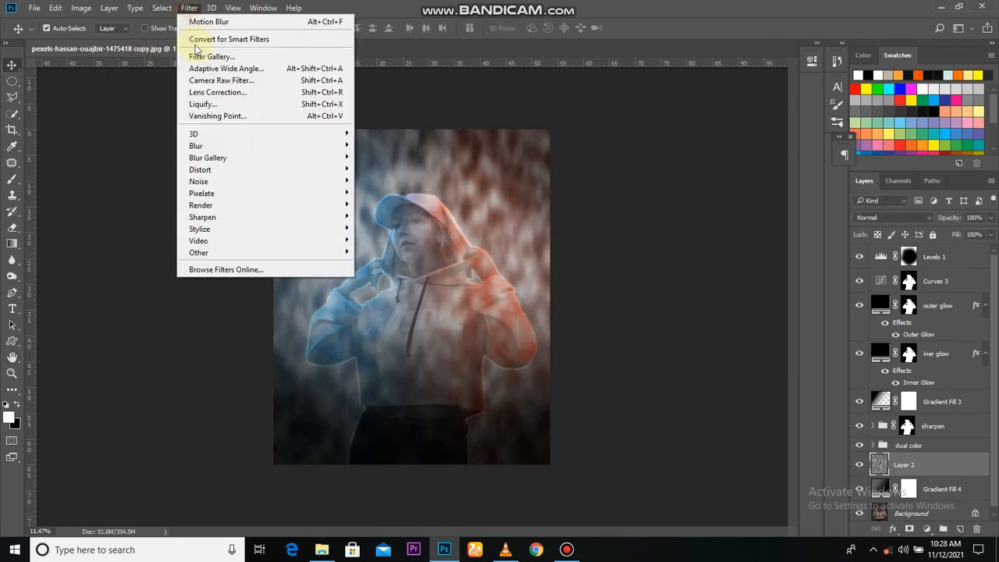
mouse_move(204, 145)
left_click(384, 216)
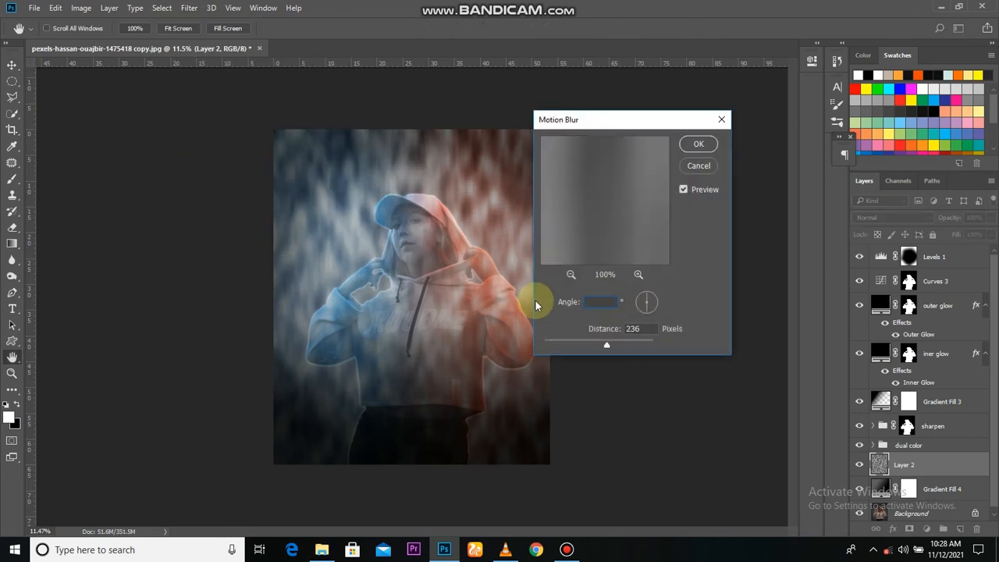
left_click(699, 143)
- Rename the clouds layer to texture, blend it in Overlay mode and reduce its opacity to 20%
key("v")
scroll(618, 315, "up", 1)
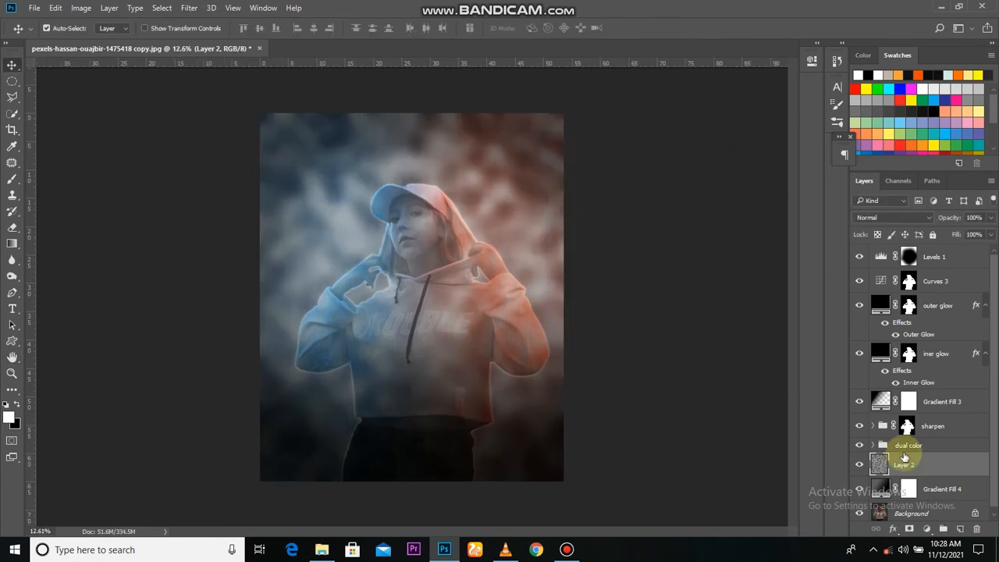
left_click(919, 218)
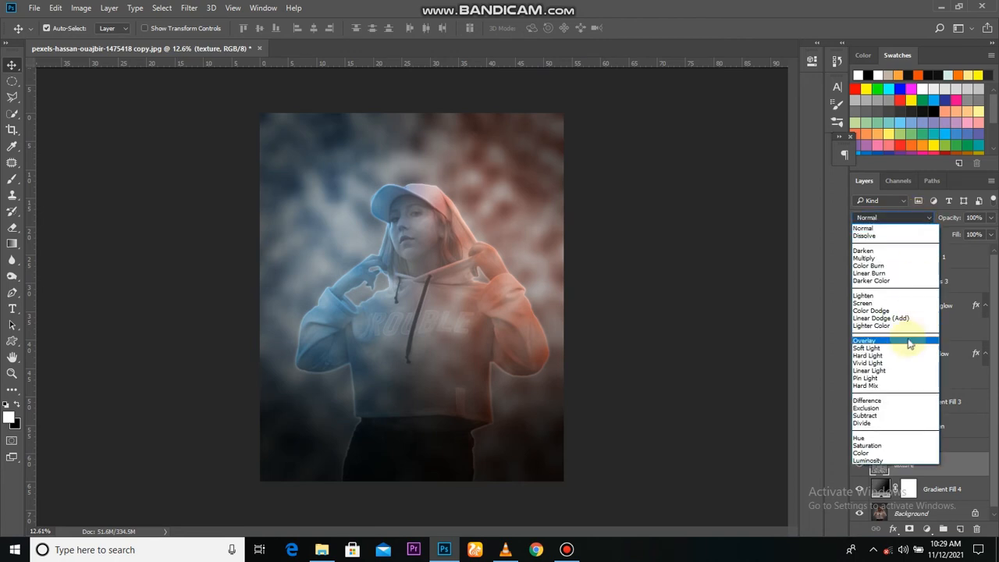
left_click(894, 345)
left_click(463, 301)
scroll(463, 301, "up", 2)
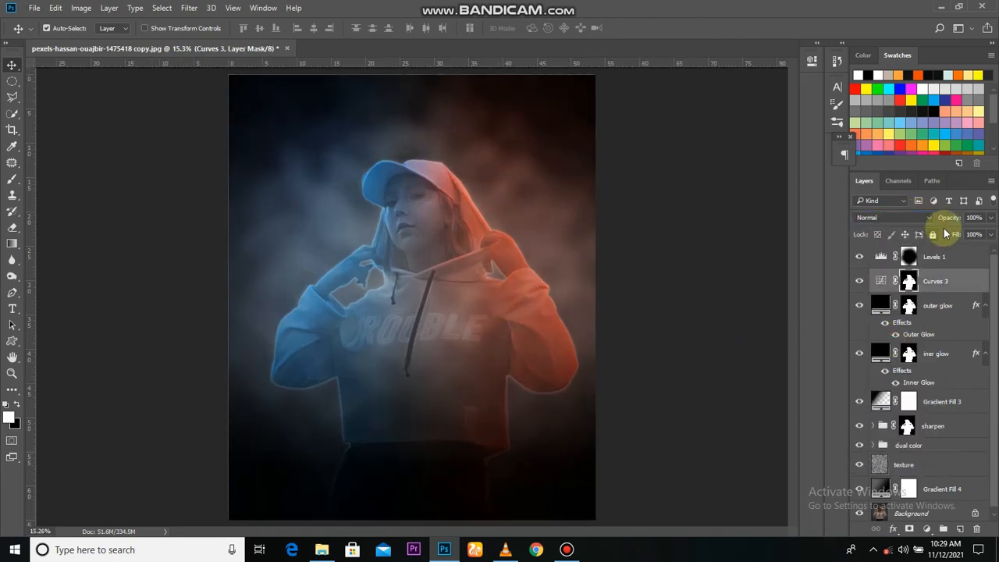
left_click(937, 466)
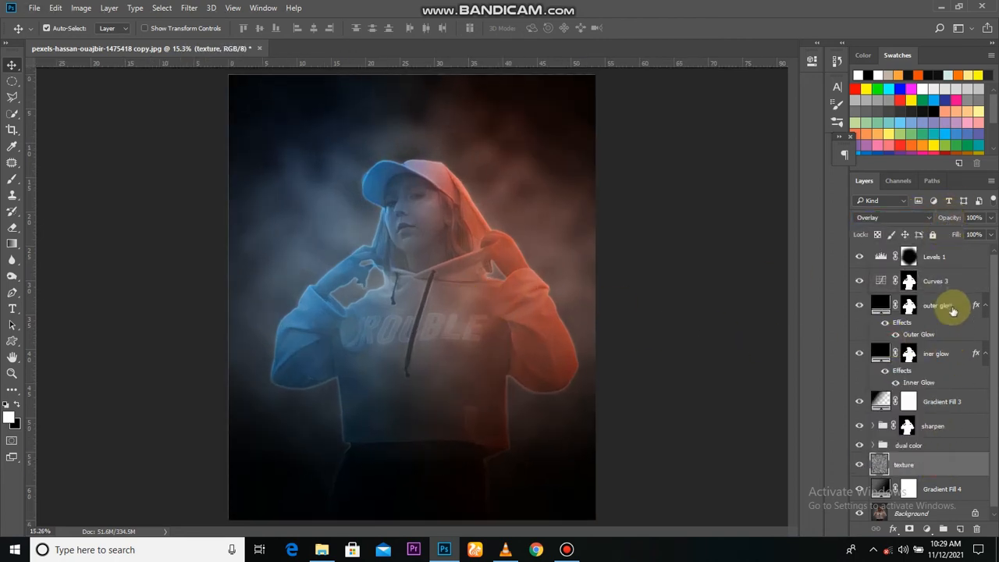
left_click(948, 219)
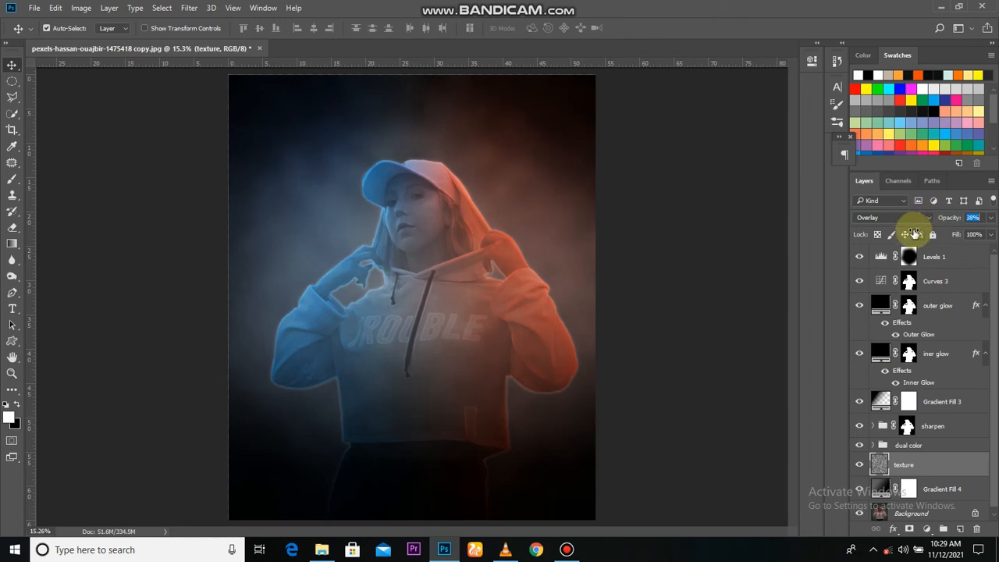
- Add a black Solid Color fill layer directly above the texture layer
left_click(926, 529)
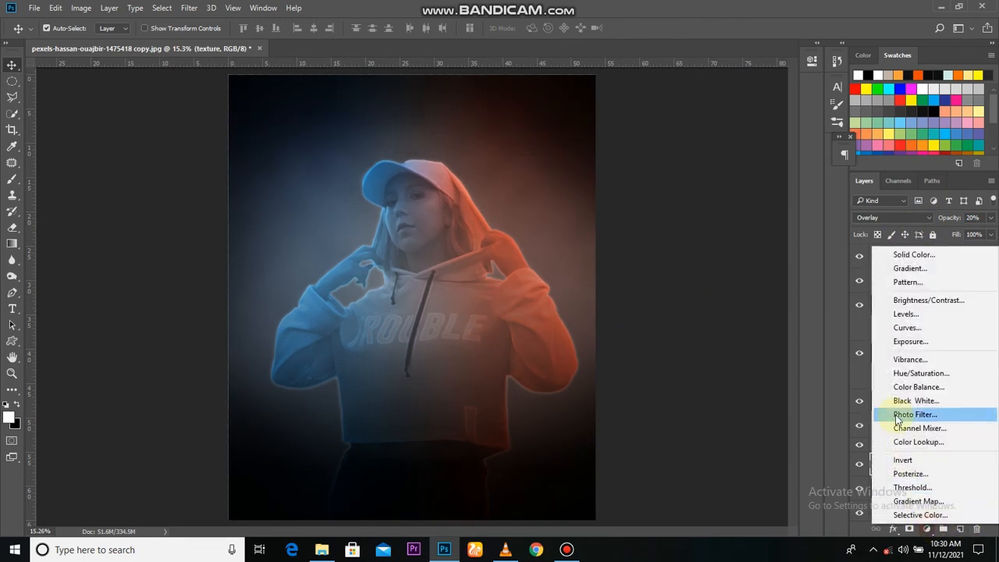
left_click(915, 255)
left_click_drag(593, 266, 535, 337)
left_click(813, 170)
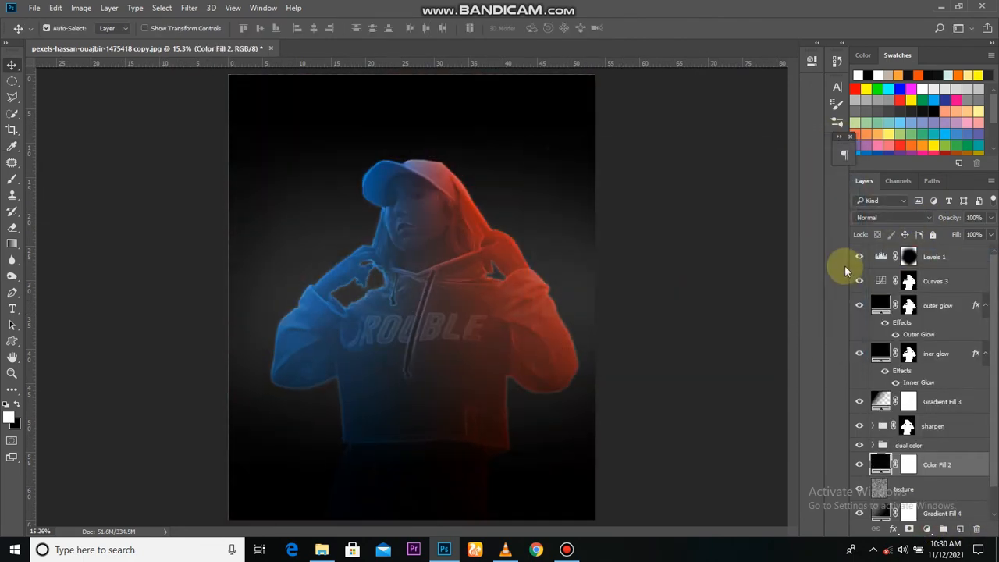
- Convert the black fill layer to a Smart Object and add 103.07% Gaussian, monochromatic noise
left_click(189, 8)
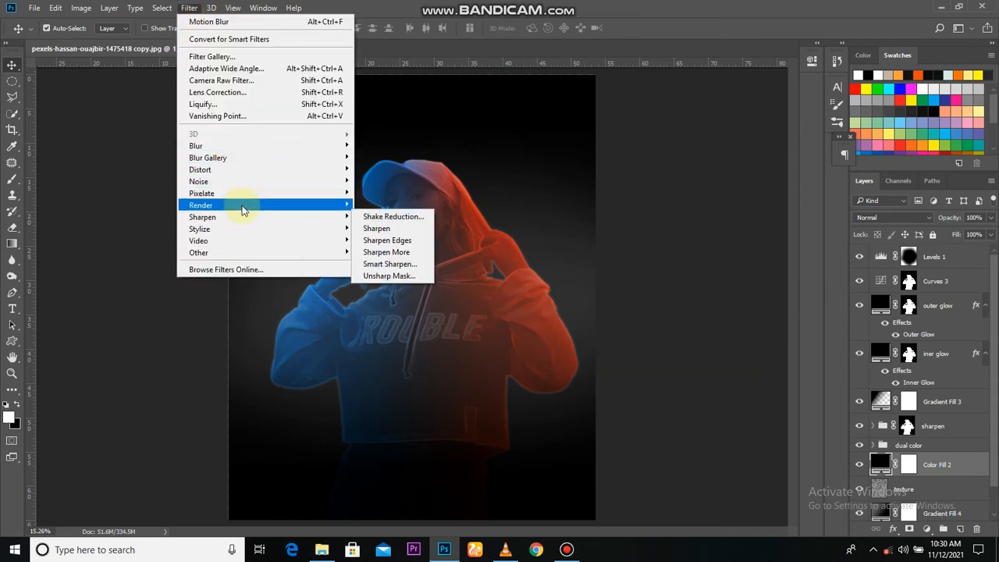
mouse_move(247, 165)
left_click(367, 183)
left_click(534, 214)
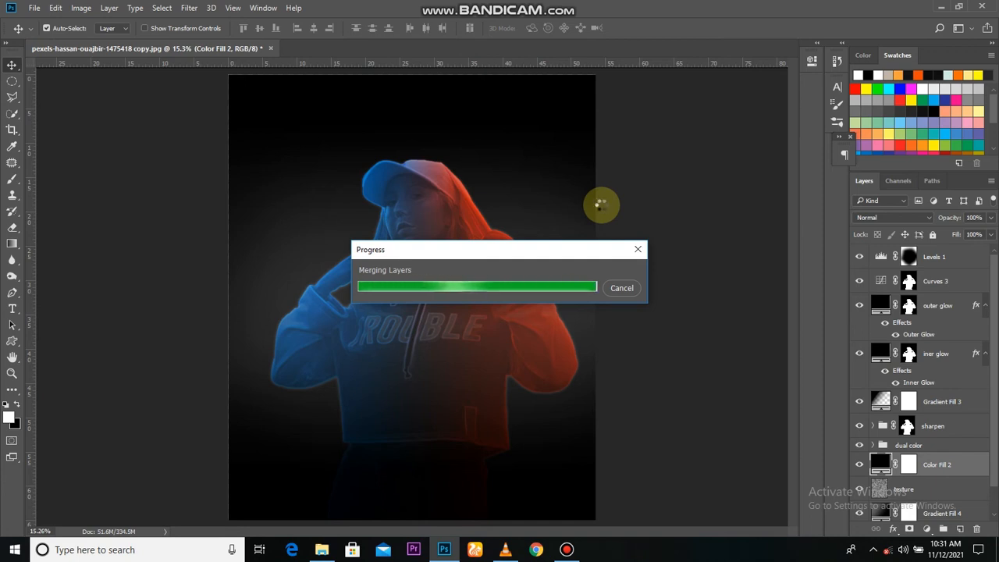
left_click_drag(545, 315, 568, 315)
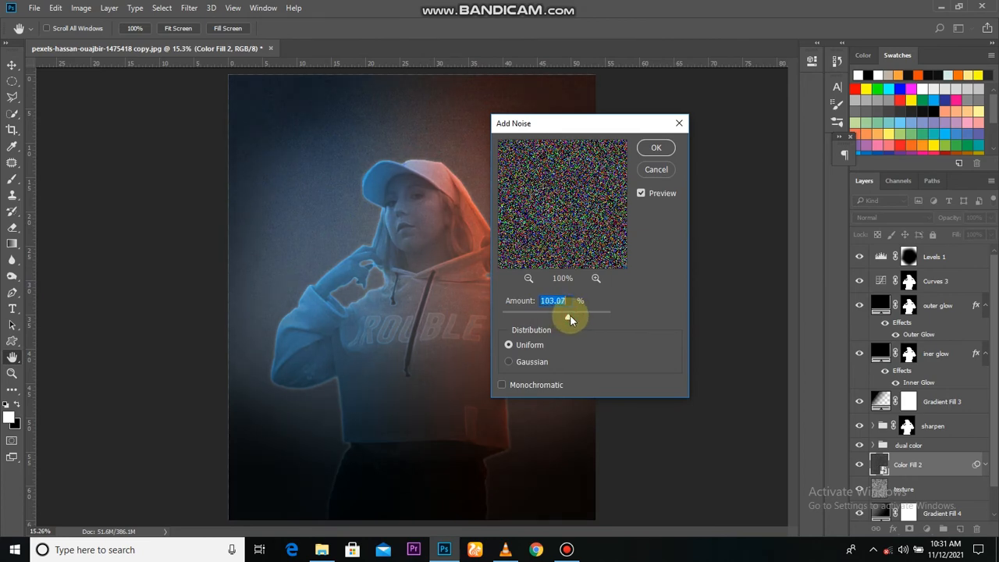
left_click(517, 362)
left_click(545, 385)
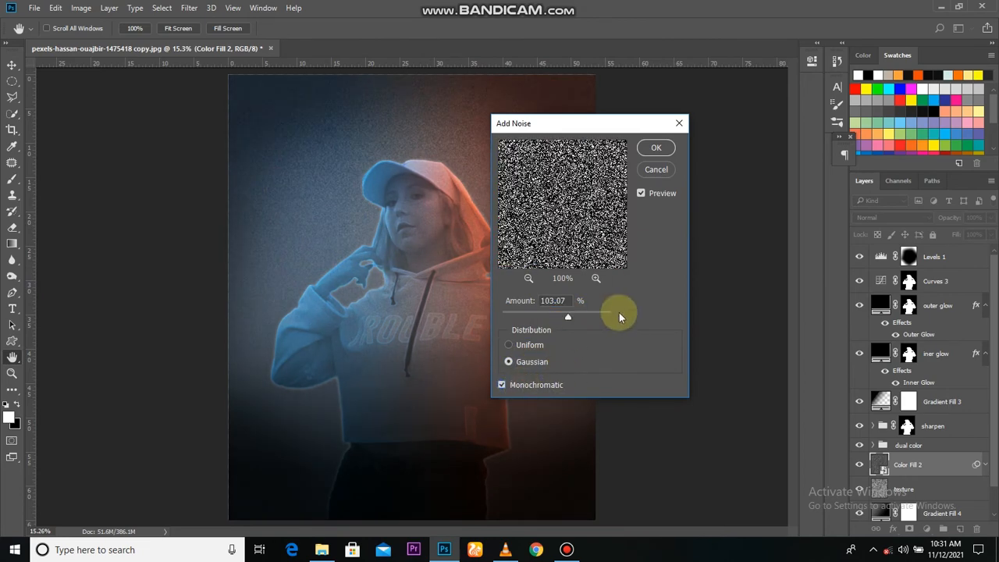
left_click(667, 153)
- Blend the noise-filtered fill layer in Overlay mode, lower its opacity and rename it noise
left_click(882, 217)
left_click(887, 342)
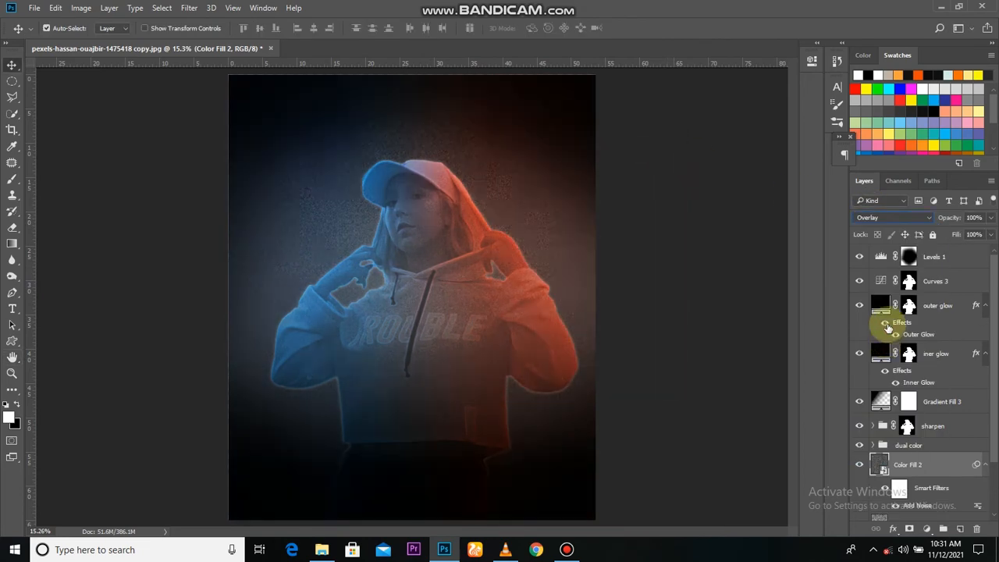
left_click_drag(936, 232, 921, 234)
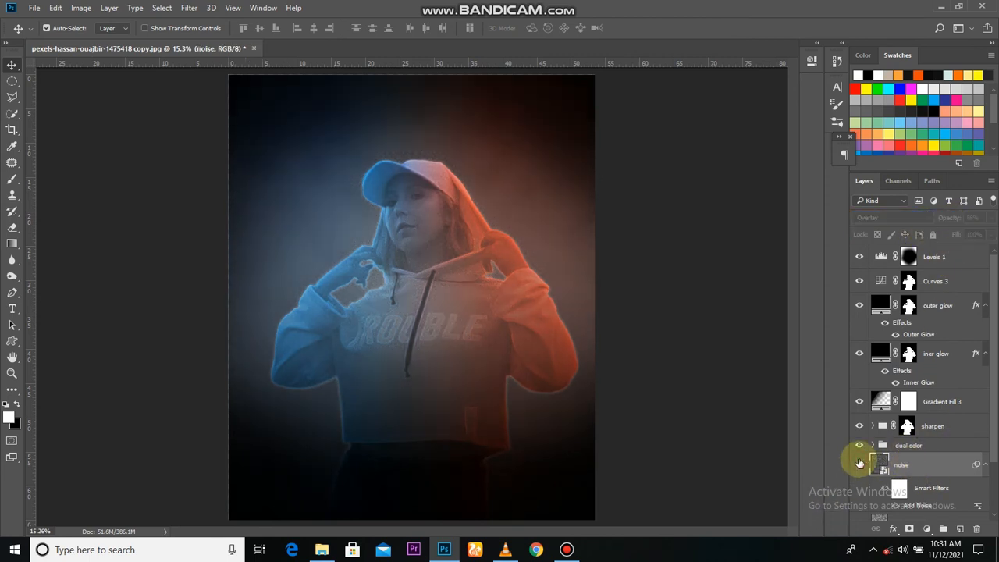
- Group the noise, texture and Gradient Fill 4 layers and name the group background
scroll(922, 468, "down", 2)
left_click(922, 482)
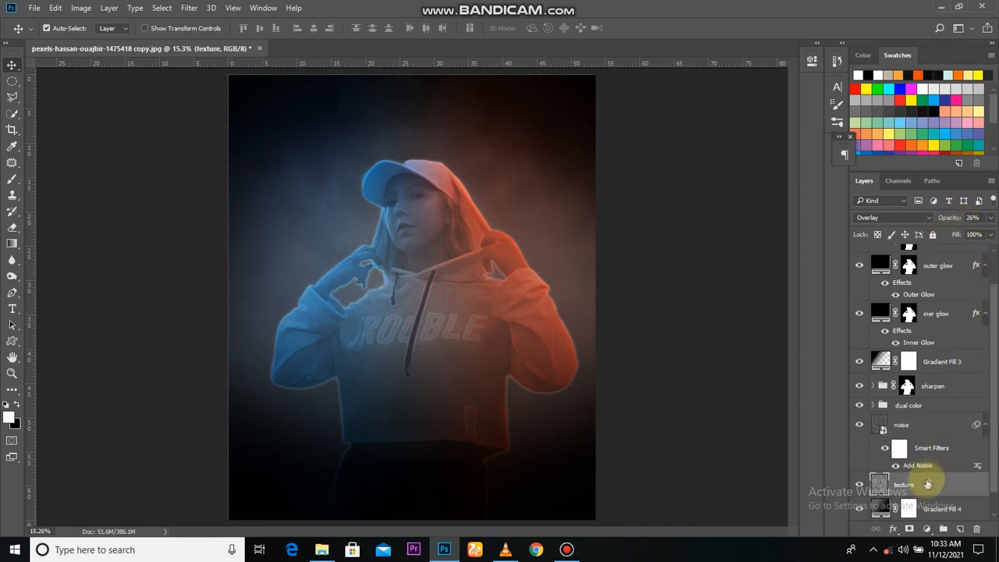
left_click(931, 423)
scroll(940, 461, "down", 1)
left_click(947, 486, "shift")
key("ctrl+g")
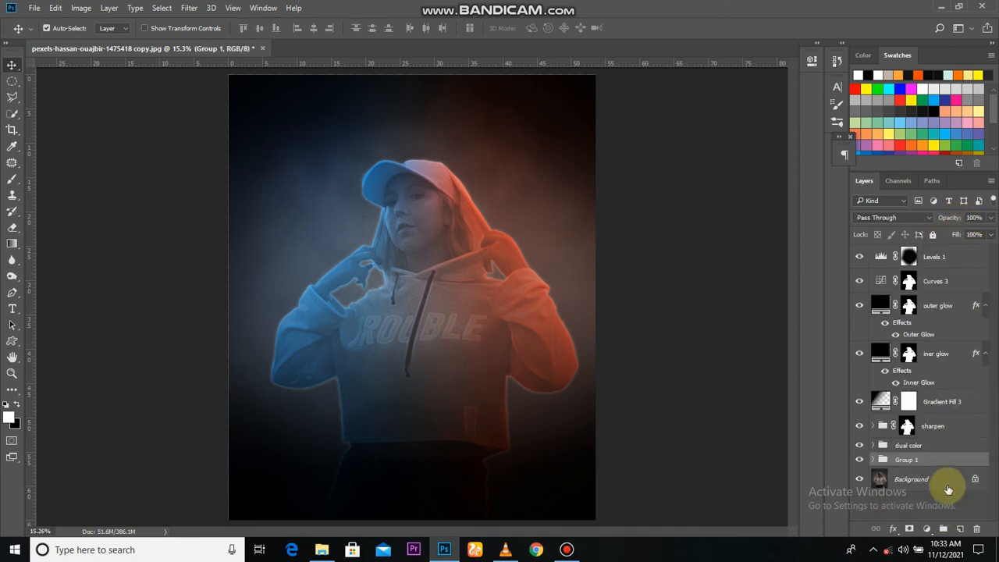
type("und")
key("Return")
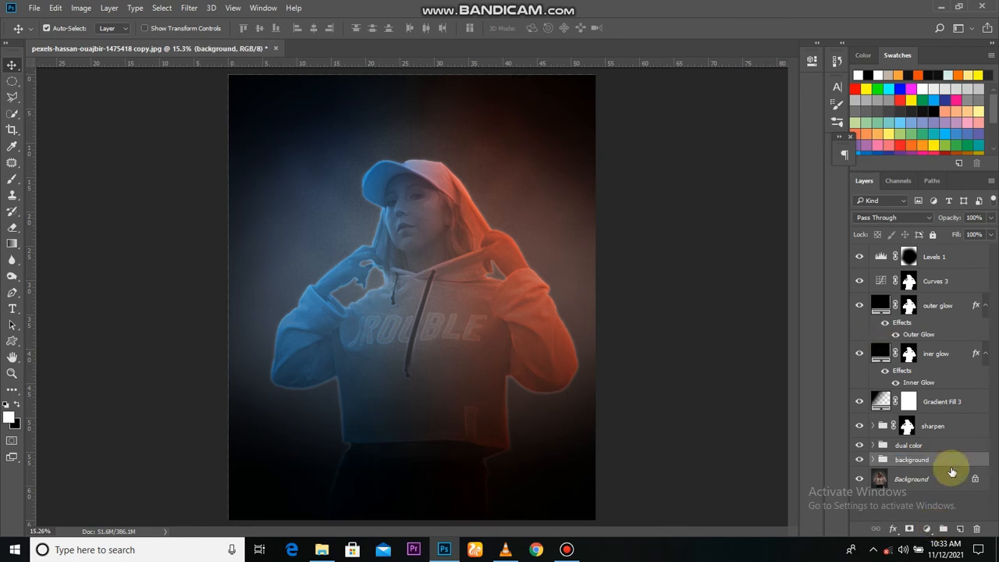
- Load the woman's silhouette from the sharpen group's mask, try it as the background group's mask and compare before and after
left_click(907, 426, "ctrl")
left_click(909, 529)
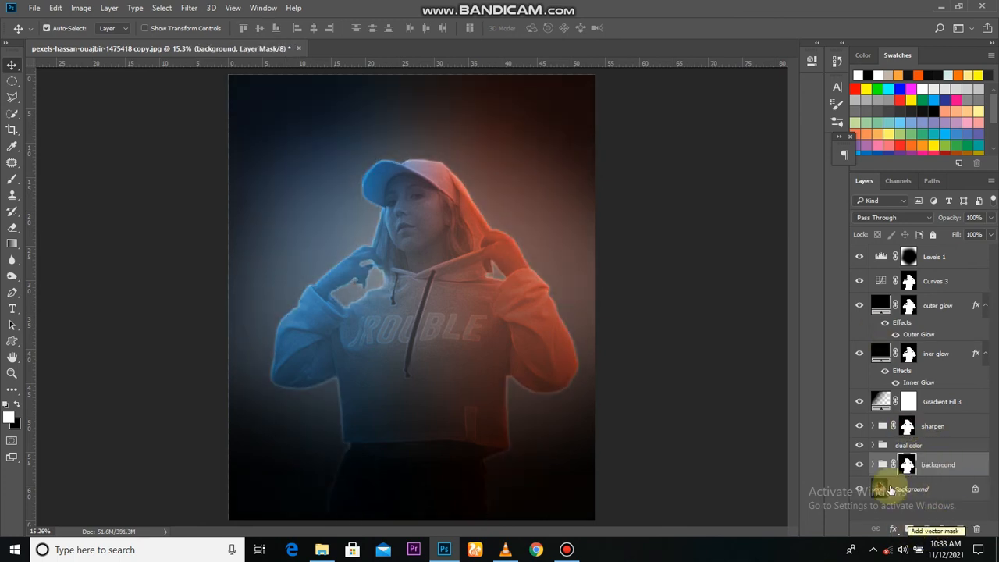
left_click(860, 464)
left_click(860, 465)
left_click(860, 465)
left_click(860, 465)
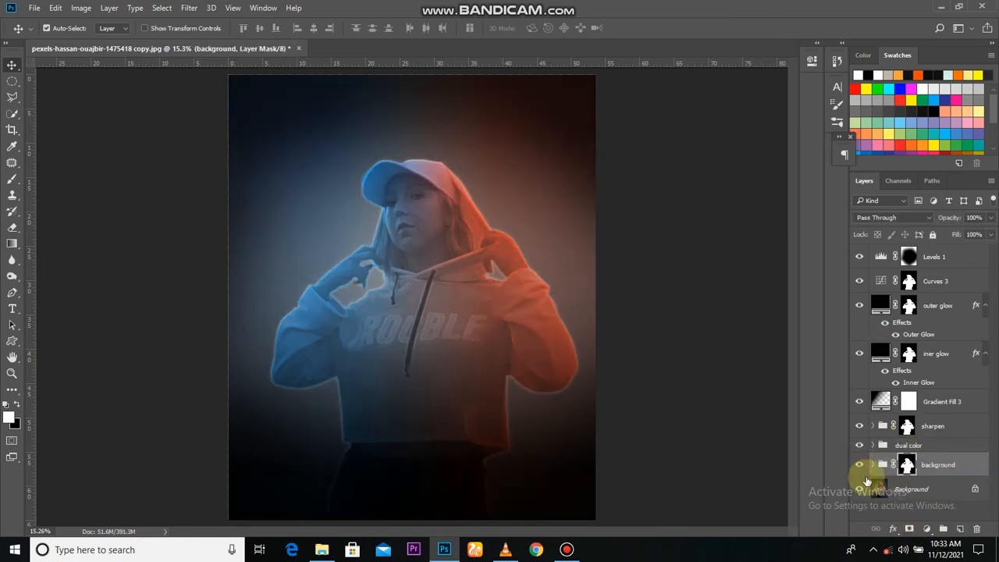
- Undo that mask and give the background group an inverted one that hides its layers over the woman
key("ctrl+z")
left_click(909, 528)
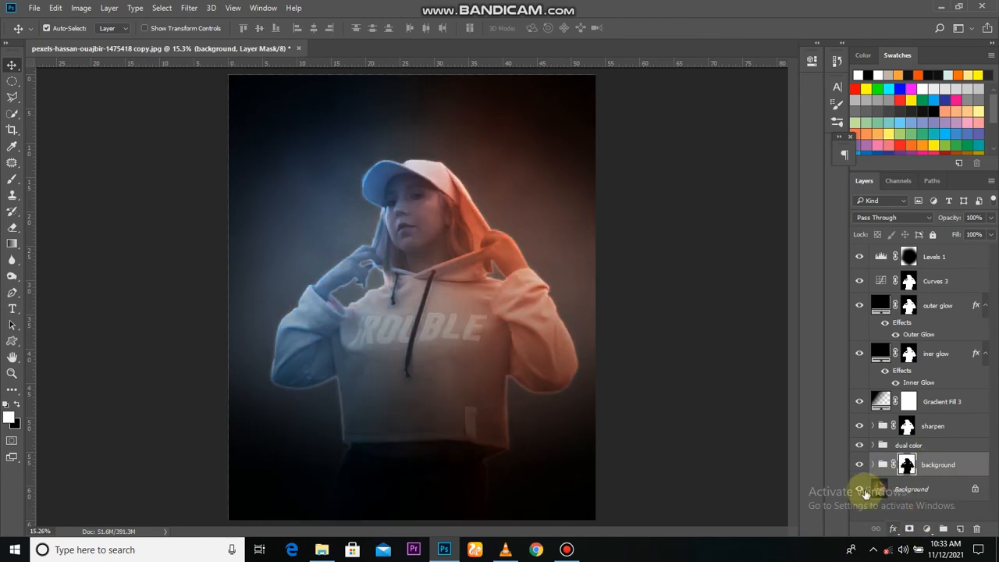
scroll(524, 403, "down", 2)
scroll(508, 401, "up", 4)
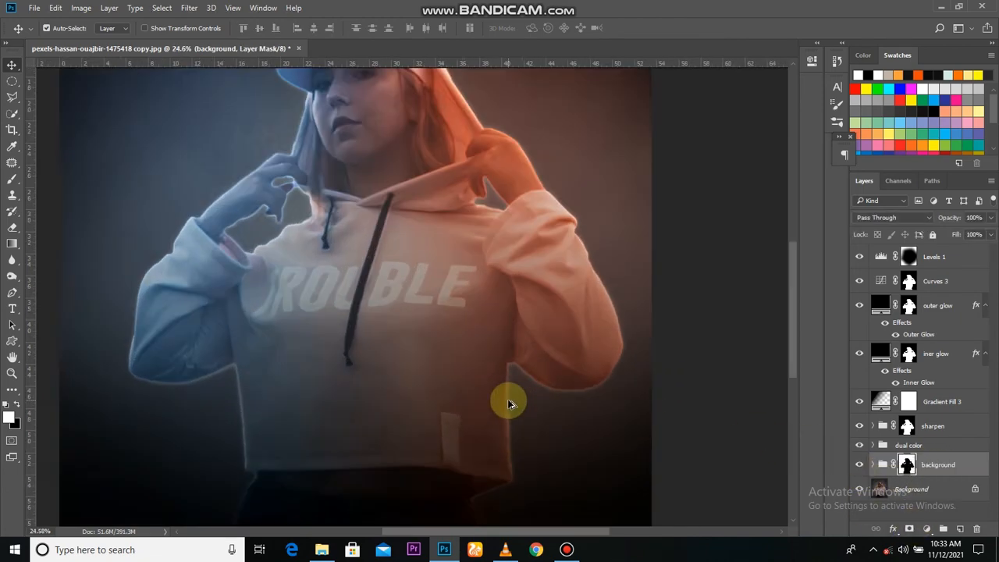
scroll(509, 404, "down", 5)
scroll(508, 403, "up", 1)
scroll(435, 296, "down", 2)
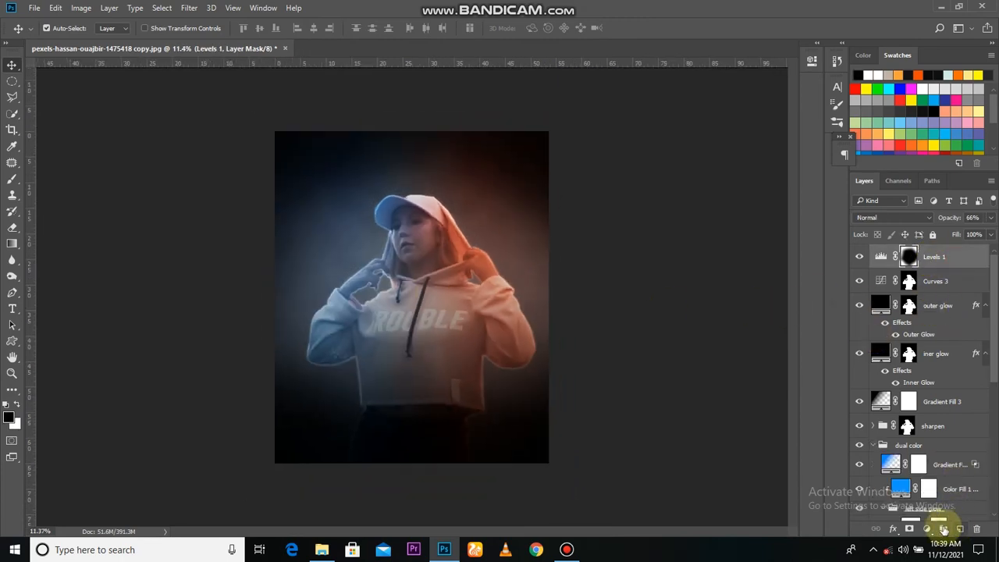
- Add a Solid Color fill layer in red ff0000 above all layers and blend it in Soft Light mode
left_click(926, 528)
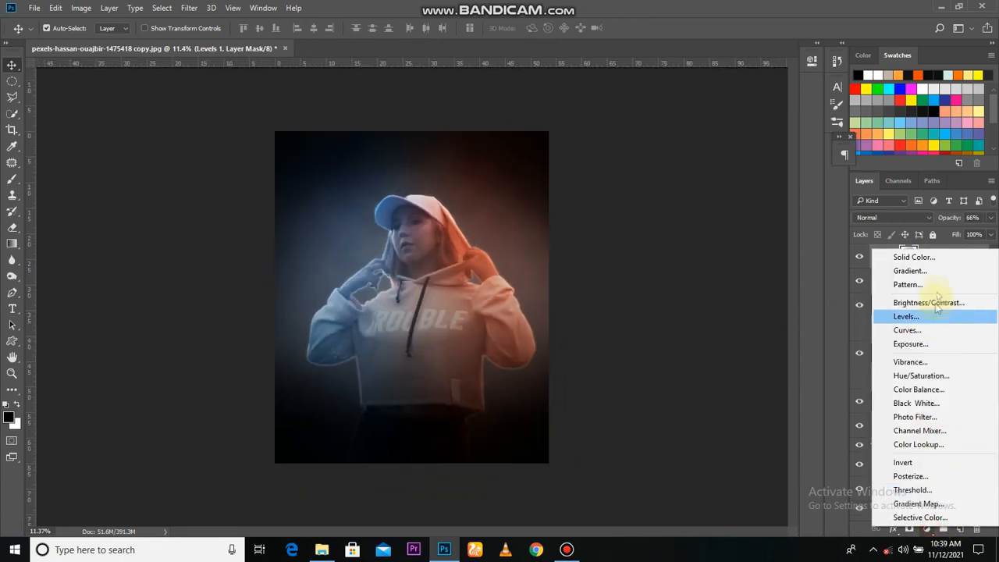
left_click(904, 254)
left_click(710, 230)
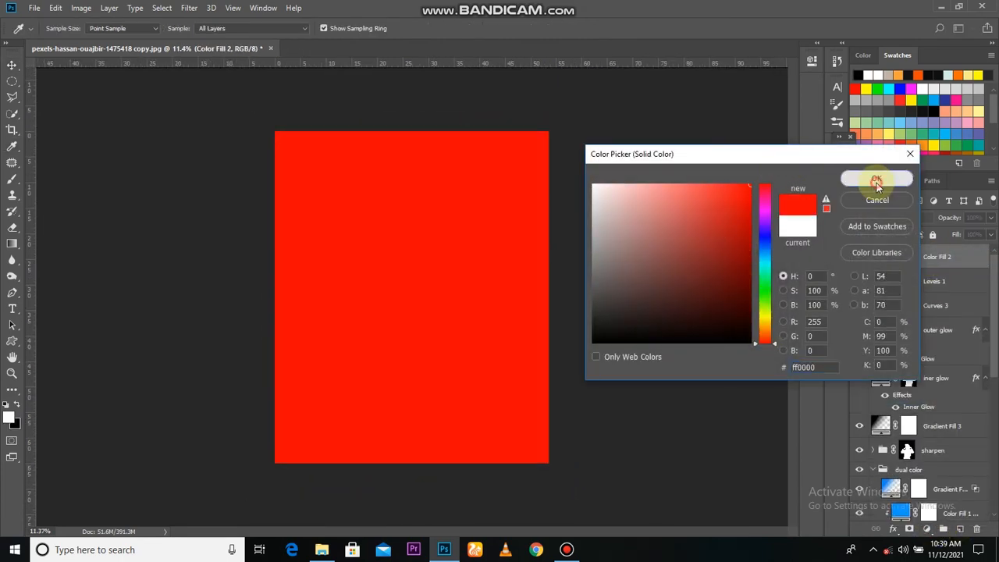
left_click(877, 178)
left_click(893, 216)
left_click(880, 353)
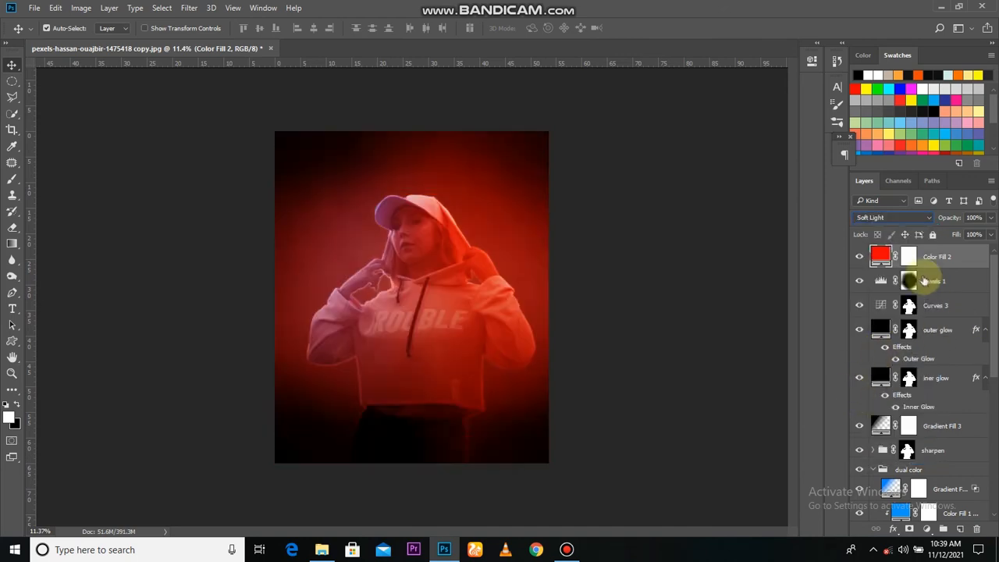
- Paint black on the red fill's mask over the blue-lit half of the picture and reduce the layer's opacity to 51%
left_click(13, 178)
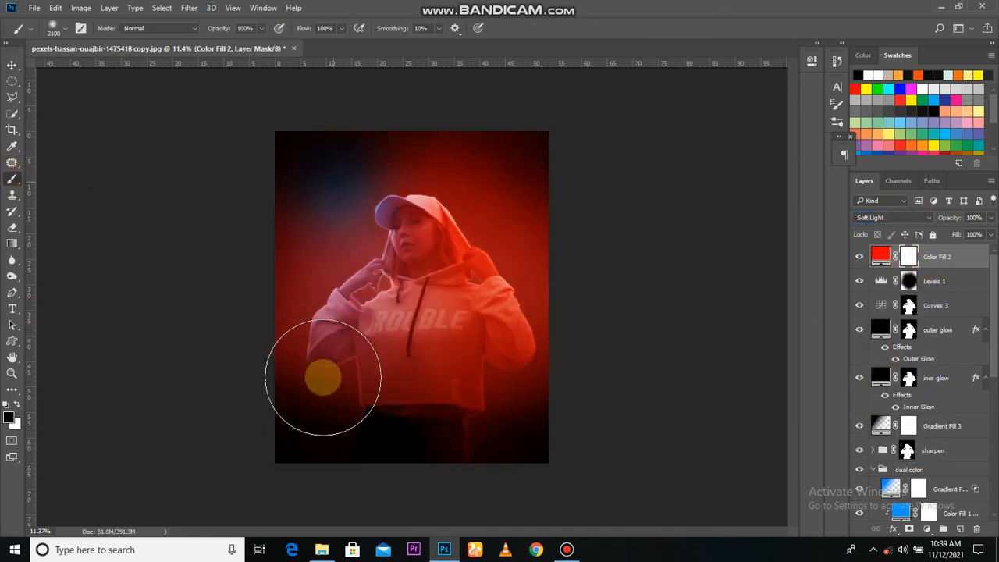
mouse_move(323, 379)
left_mouse_down()
mouse_move(314, 192)
mouse_move(316, 452)
mouse_move(333, 404)
mouse_move(330, 185)
mouse_move(348, 188)
mouse_move(359, 146)
mouse_move(318, 162)
mouse_move(286, 312)
mouse_move(292, 383)
mouse_move(325, 450)
mouse_move(347, 419)
mouse_move(360, 132)
mouse_move(333, 376)
mouse_move(353, 427)
mouse_move(353, 388)
mouse_move(353, 405)
mouse_move(371, 347)
mouse_move(378, 148)
mouse_move(357, 403)
mouse_move(367, 430)
mouse_move(357, 269)
mouse_move(317, 211)
mouse_move(287, 286)
mouse_move(295, 419)
left_mouse_up()
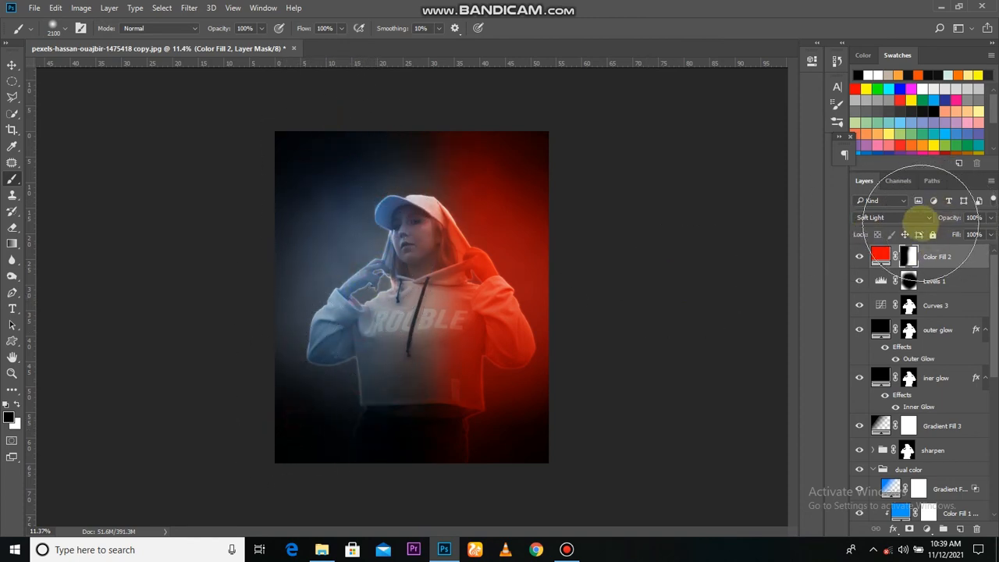
left_click_drag(944, 219, 731, 356)
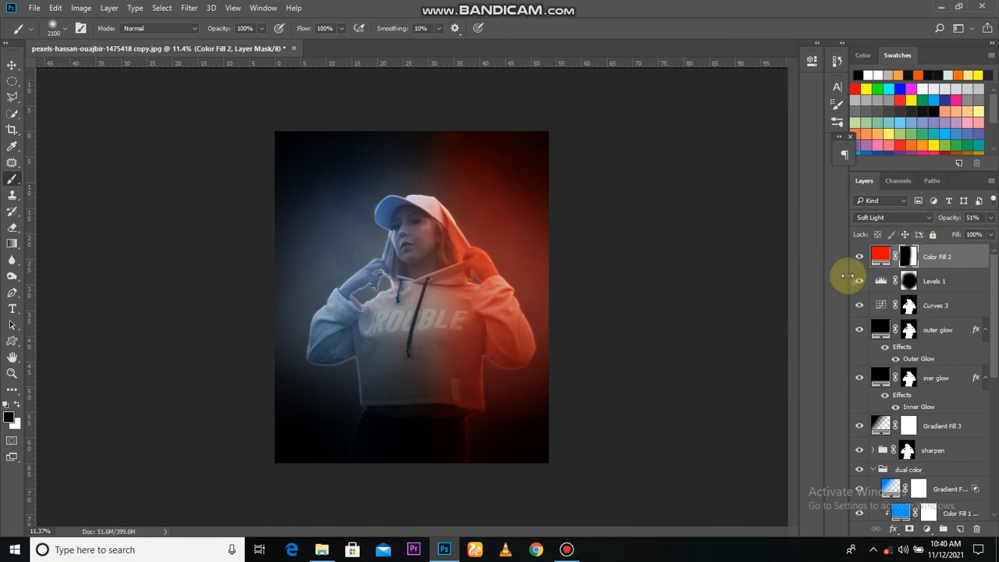
left_click(853, 257)
- Add a Solid Color fill layer in blue 00a8ff above the red fill and blend it in Soft Light mode
left_click(926, 528)
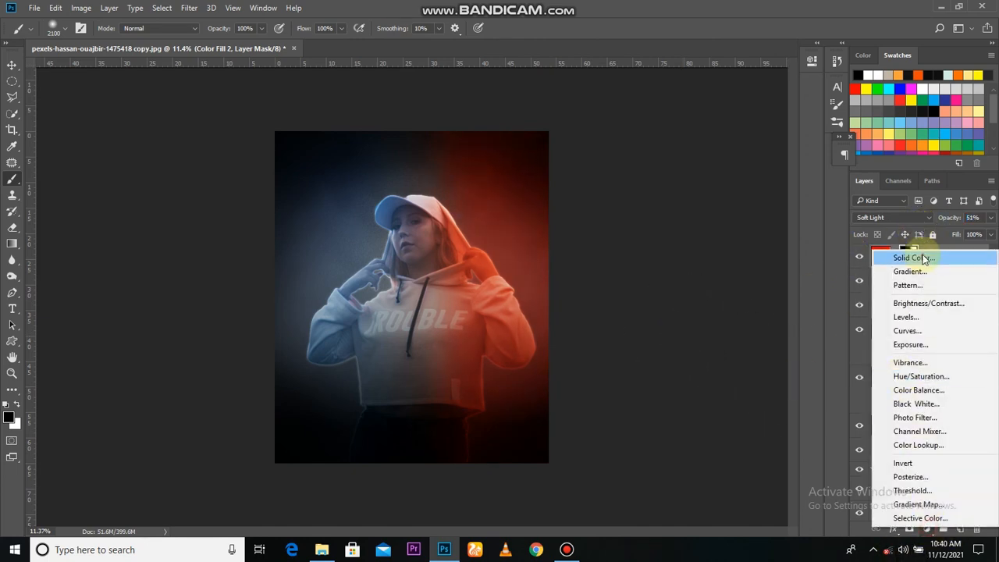
left_click(926, 259)
left_click_drag(761, 267, 761, 258)
left_click(747, 187)
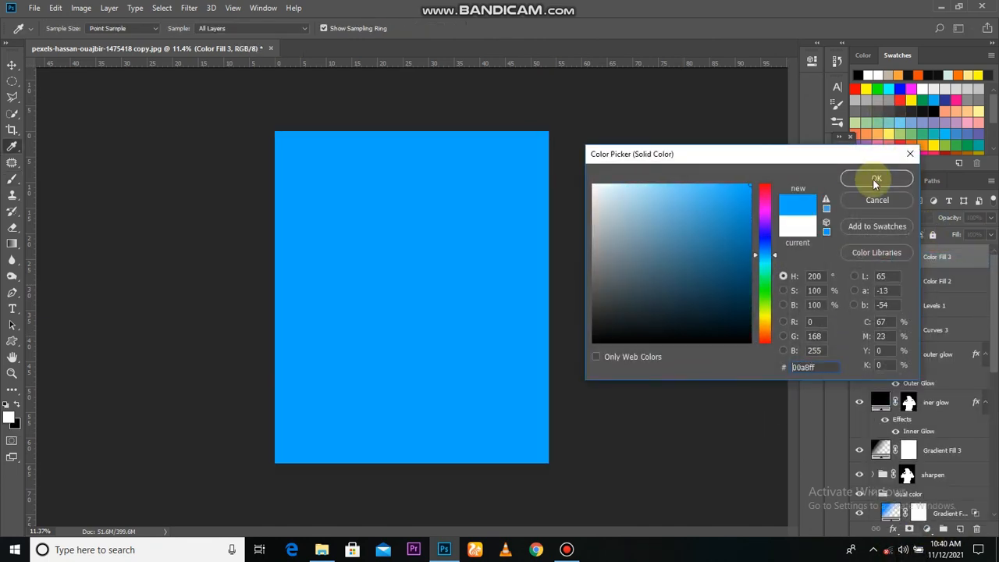
left_click(876, 178)
left_click(901, 217)
left_click(881, 346)
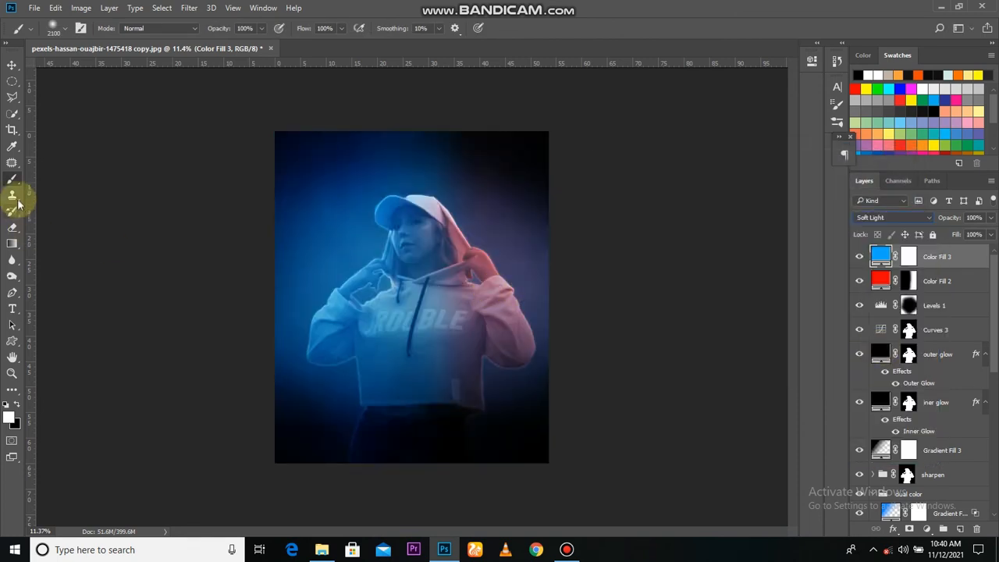
- Paint black on the blue fill's mask over the red-lit half of the picture and reduce the layer's opacity to 49%
left_click(907, 257)
key("x")
mouse_move(535, 272)
left_mouse_down()
mouse_move(510, 281)
mouse_move(559, 200)
mouse_move(528, 311)
mouse_move(579, 314)
left_mouse_up()
scroll(579, 315, "down", 2)
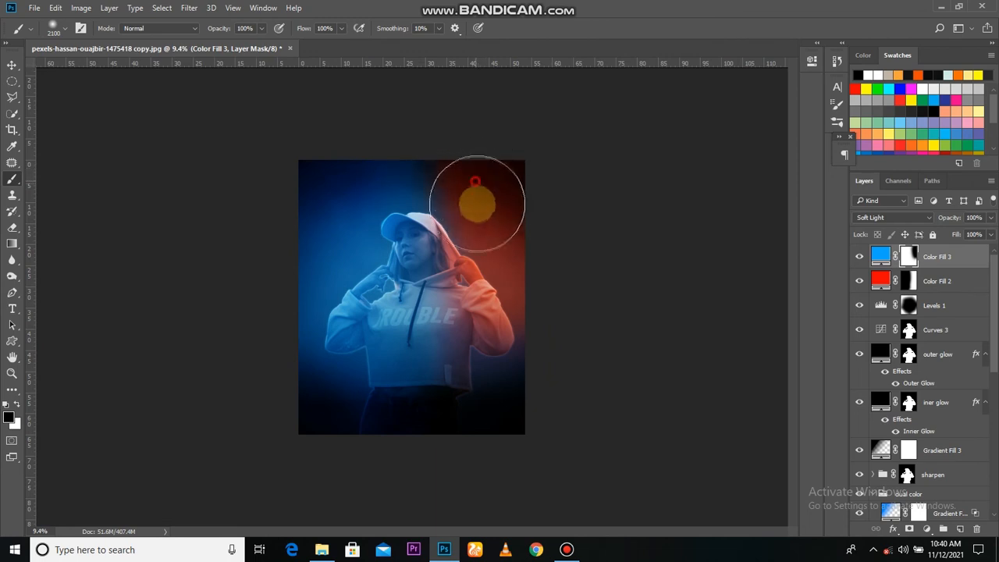
mouse_move(476, 203)
left_mouse_down()
mouse_move(483, 357)
mouse_move(515, 363)
mouse_move(494, 413)
left_mouse_up()
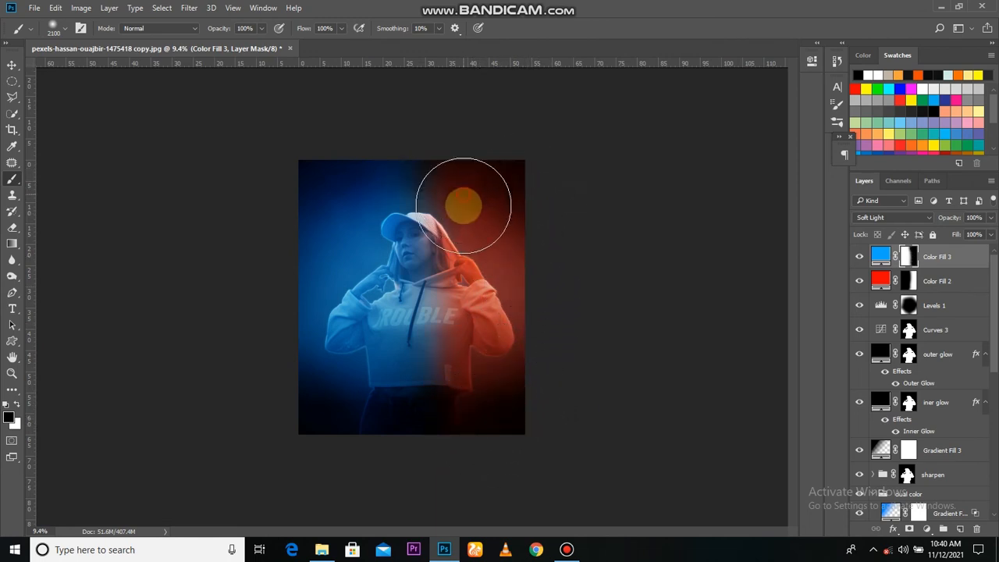
mouse_move(464, 205)
left_mouse_down()
mouse_move(457, 410)
mouse_move(467, 216)
mouse_move(450, 158)
mouse_move(478, 293)
mouse_move(451, 437)
mouse_move(492, 367)
mouse_move(467, 345)
mouse_move(456, 290)
mouse_move(462, 186)
mouse_move(466, 296)
mouse_move(449, 367)
mouse_move(452, 412)
mouse_move(475, 316)
mouse_move(461, 186)
mouse_move(520, 343)
mouse_move(513, 318)
mouse_move(495, 341)
left_mouse_up()
key("v")
scroll(457, 290, "up", 2)
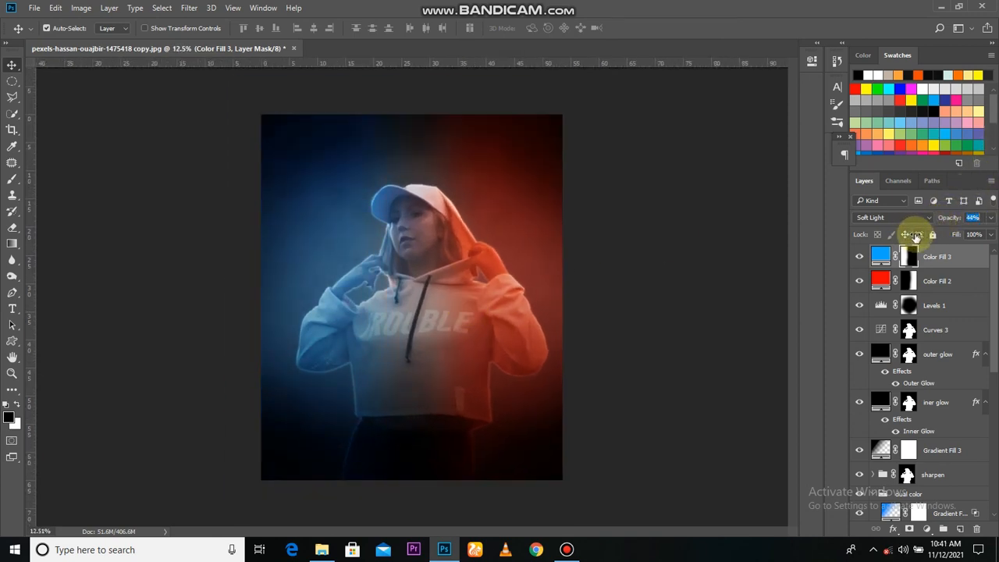
left_click(677, 317)
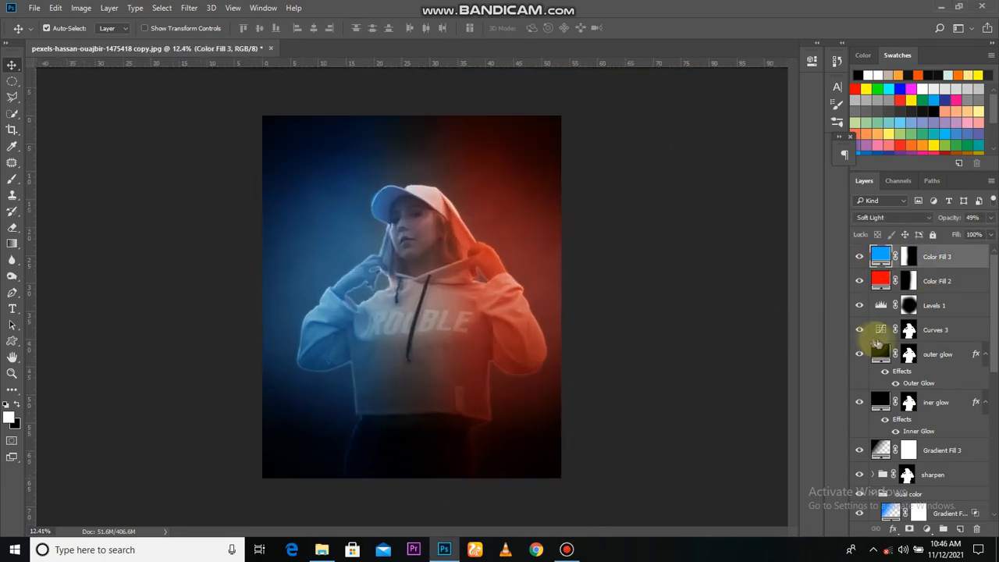
- Add a Brightness/Contrast adjustment masked to the woman using the Curves 3 mask, and raise its brightness and contrast
left_click(908, 329, "ctrl")
left_click(926, 528)
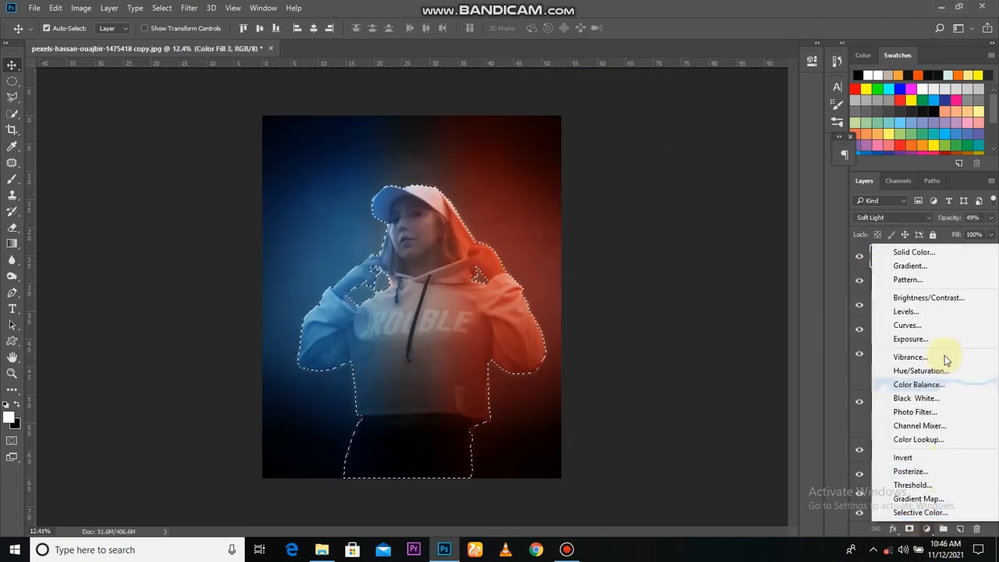
left_click(924, 298)
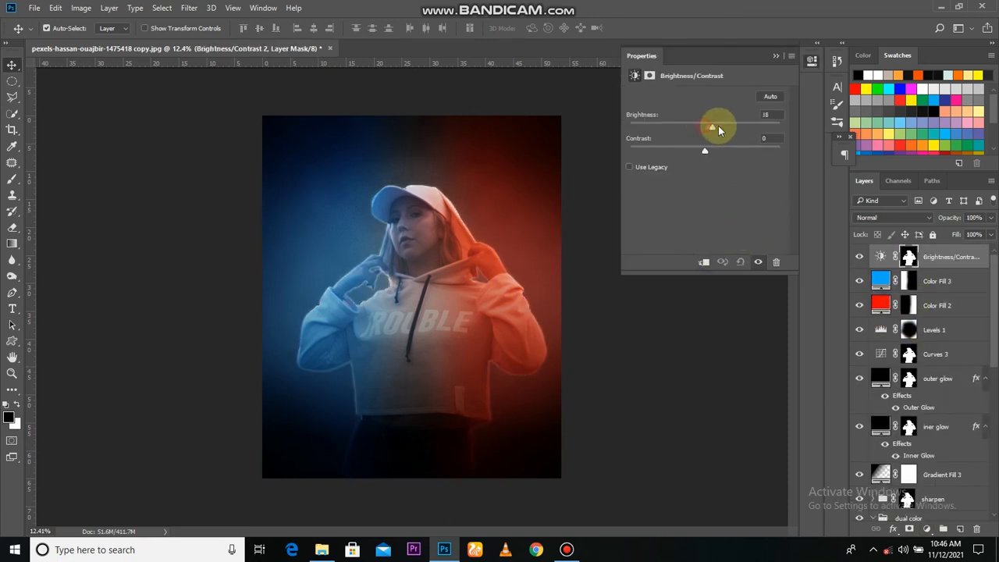
left_click_drag(717, 125, 715, 126)
left_click_drag(704, 150, 715, 154)
left_click(776, 56)
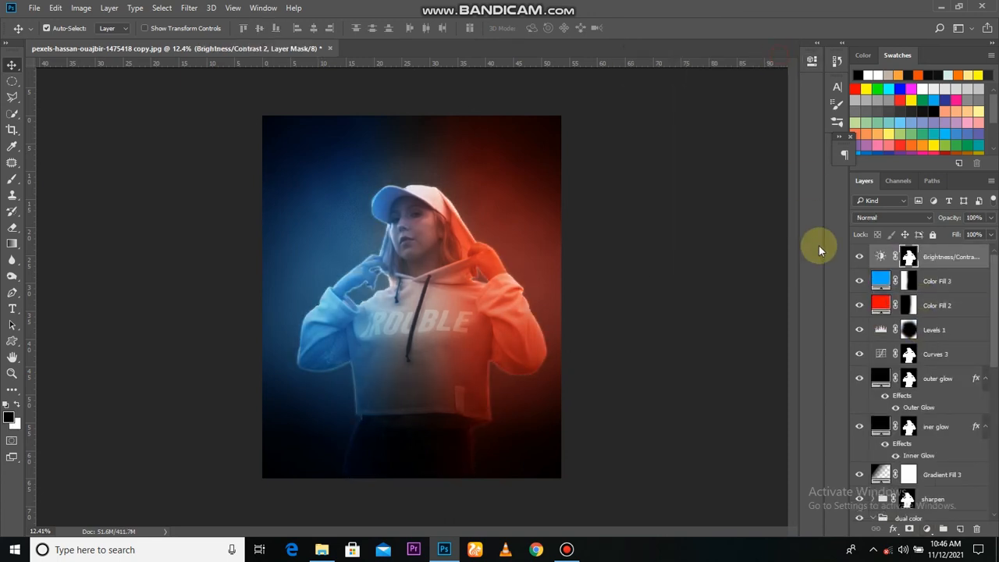
scroll(581, 312, "up", 2)
scroll(577, 308, "down", 2)
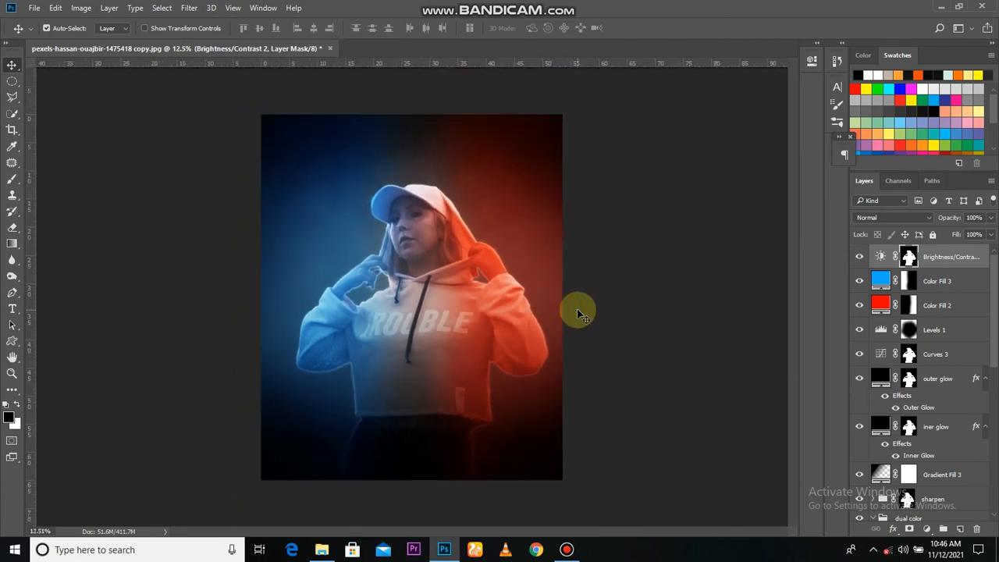
- Add a Levels adjustment on top, lower its white output level to darken the picture, and invert its mask to black
key("b")
left_click(926, 529)
left_click(905, 325)
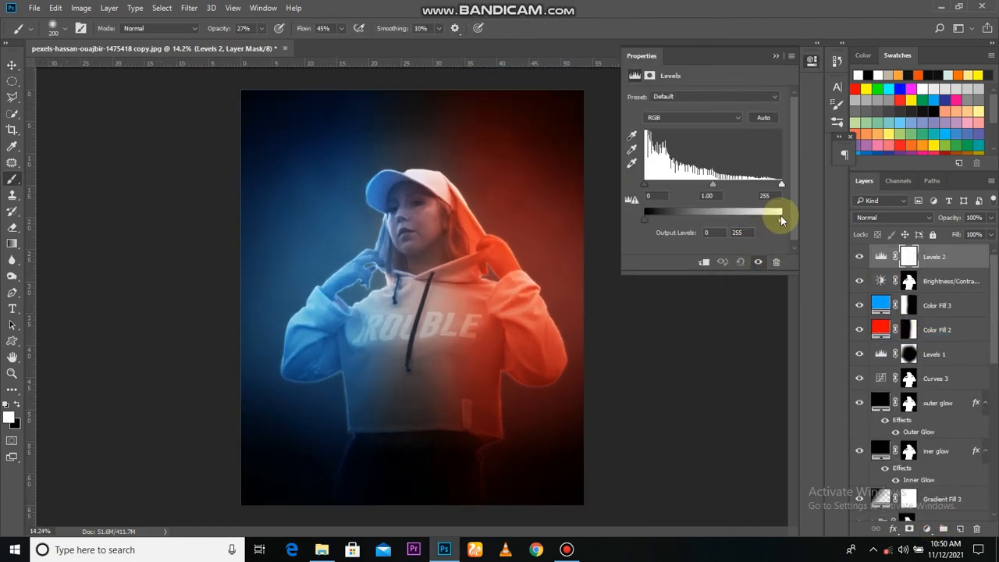
left_click_drag(780, 220, 707, 220)
left_click(776, 56)
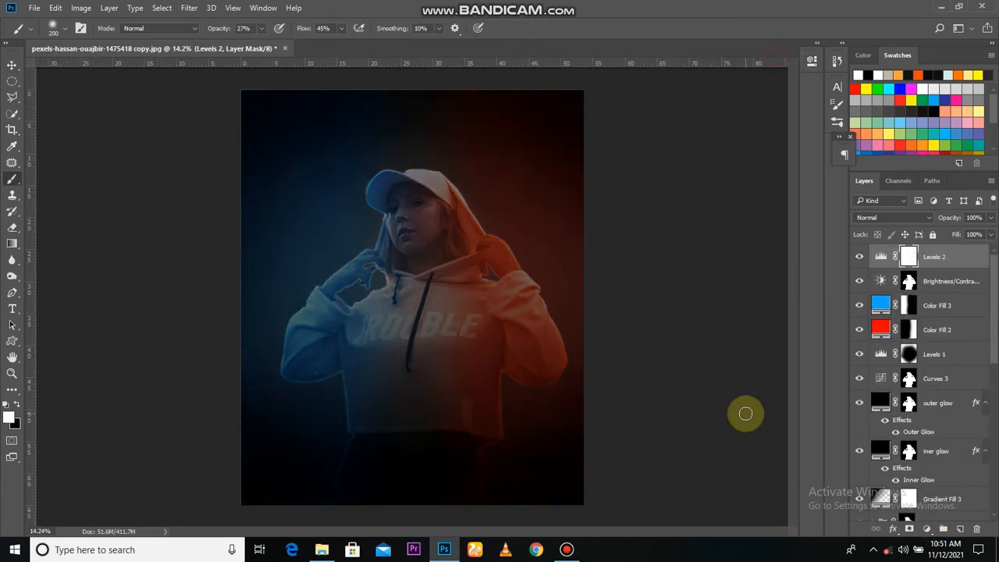
key("ctrl+i")
- Paint the darkening onto the woman's cap in the new Levels mask with white at 27% opacity and 45% flow
scroll(399, 198, "up", 3)
scroll(418, 249, "up", 1)
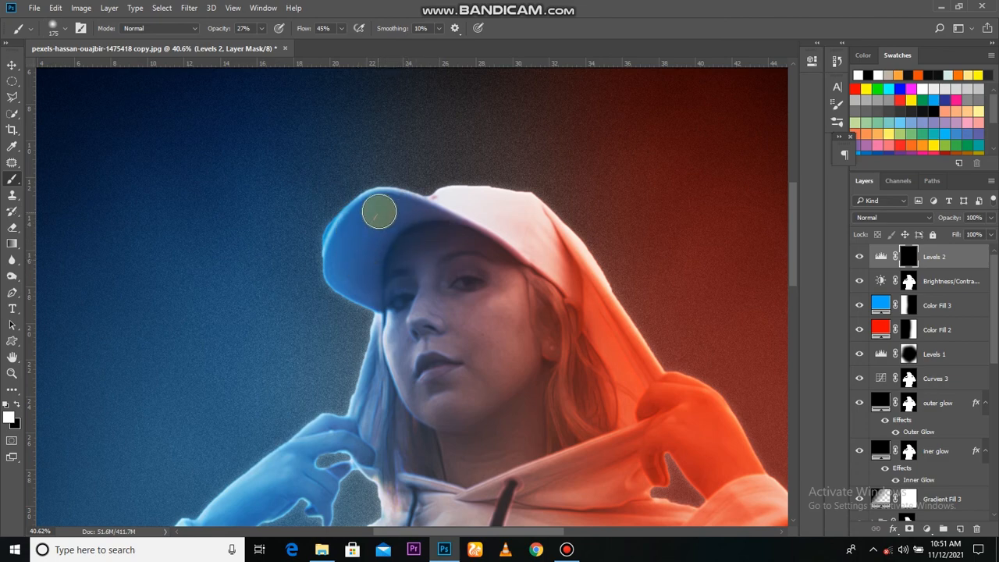
scroll(398, 217, "down", 5)
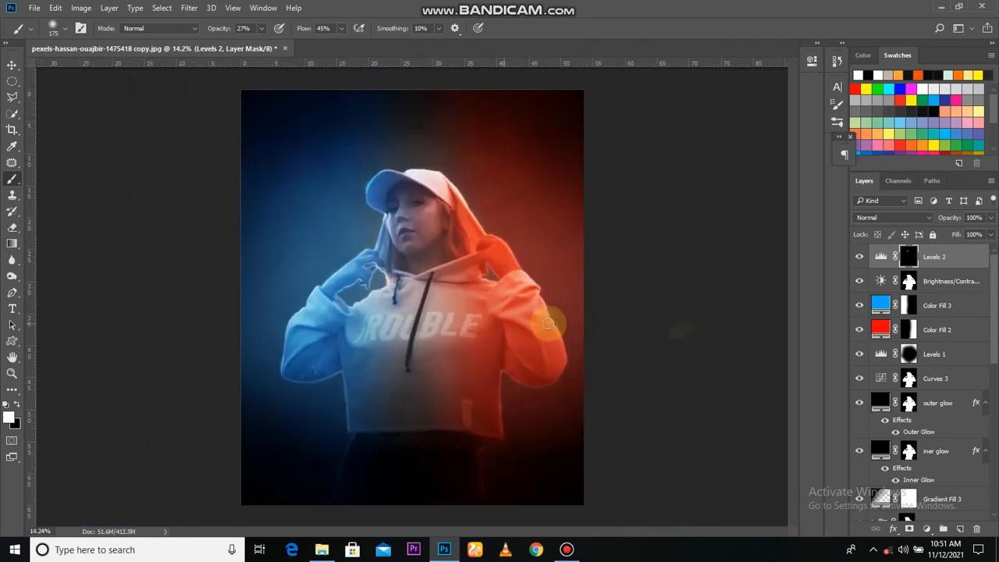
- Paint the Levels 2 darkening into the folds of the blue-lit sleeve and around the hoodie's neckline
scroll(334, 357, "up", 5)
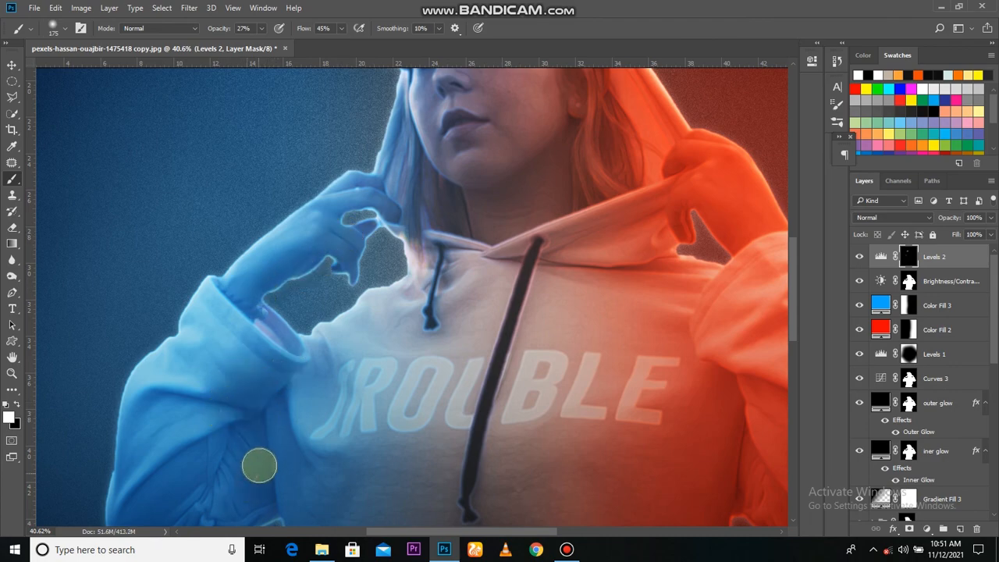
scroll(328, 425, "down", 3)
scroll(401, 412, "up", 1)
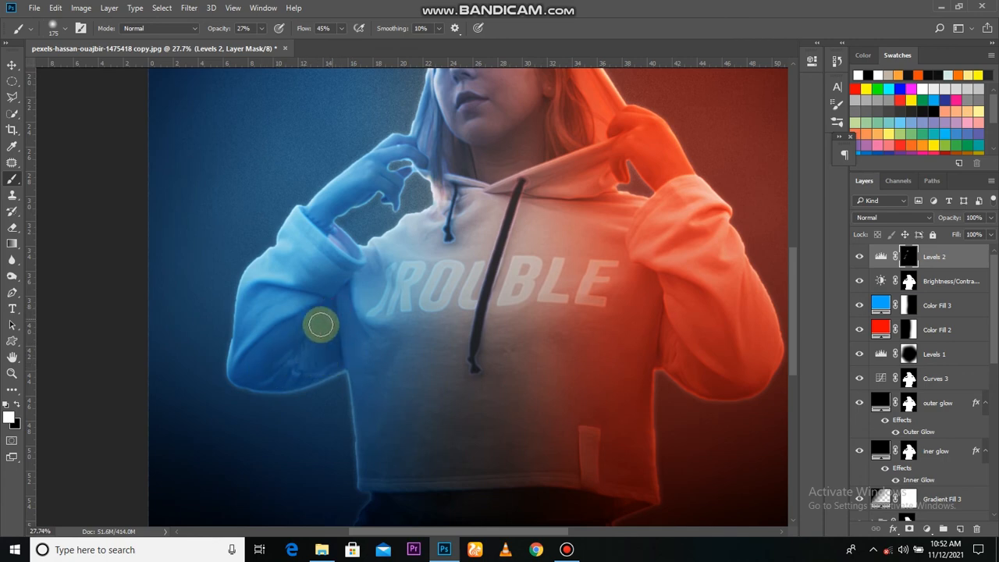
scroll(393, 195, "up", 2)
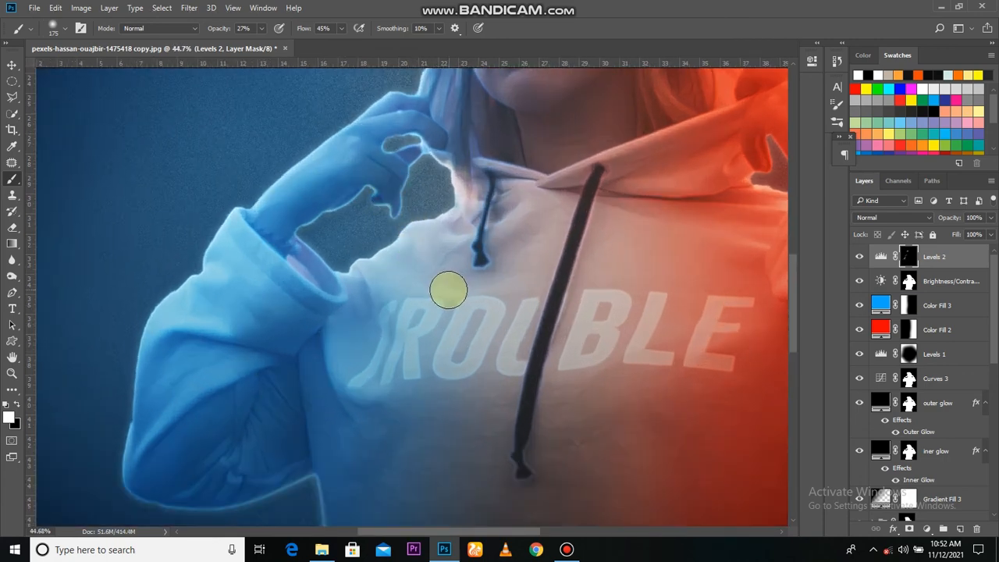
scroll(447, 290, "down", 3)
scroll(469, 216, "up", 3)
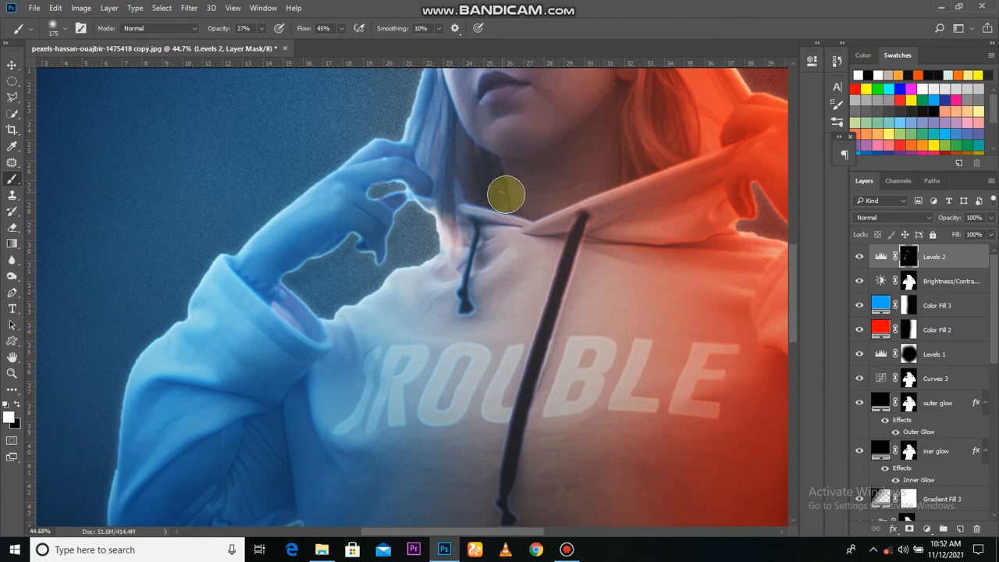
scroll(528, 292, "down", 3)
scroll(590, 289, "up", 3)
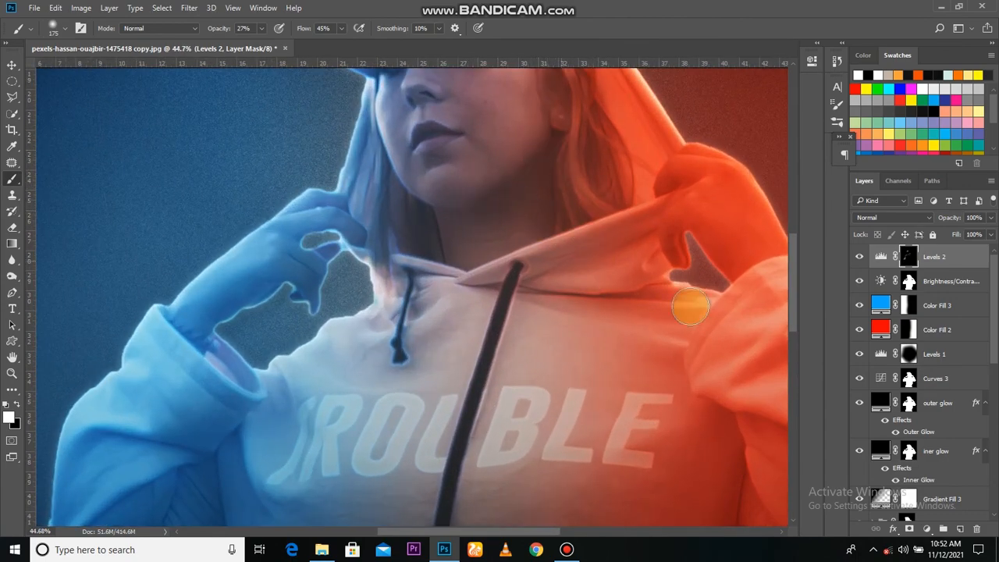
- Paint the Levels 2 darkening onto the red-lit hand and wrist holding the hood
scroll(675, 328, "down", 3)
scroll(667, 346, "up", 3)
scroll(624, 348, "down", 2)
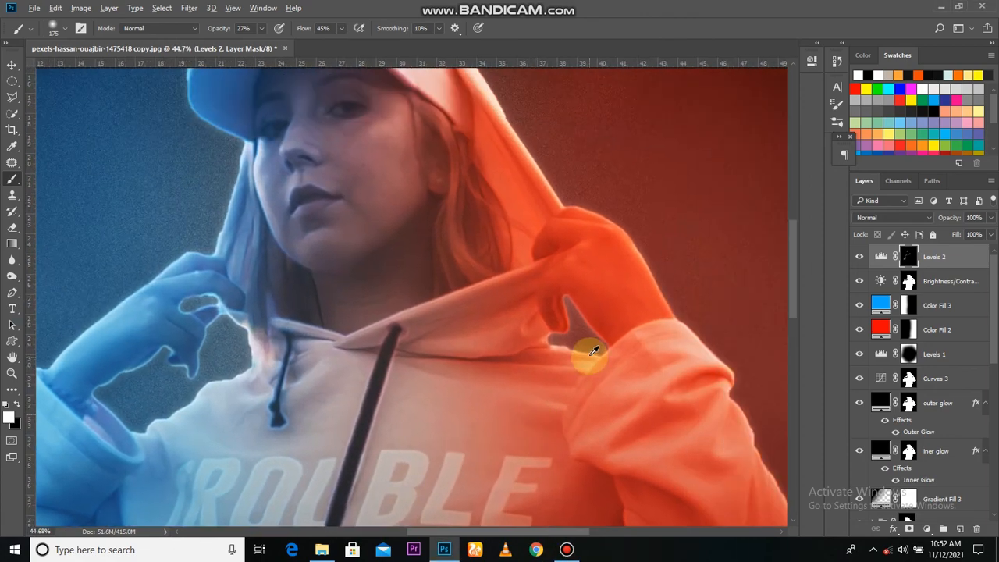
scroll(613, 319, "up", 3)
mouse_move(544, 289)
left_mouse_down()
mouse_move(555, 248)
mouse_move(641, 313)
mouse_move(538, 240)
mouse_move(586, 260)
mouse_move(625, 309)
mouse_move(564, 239)
left_mouse_up()
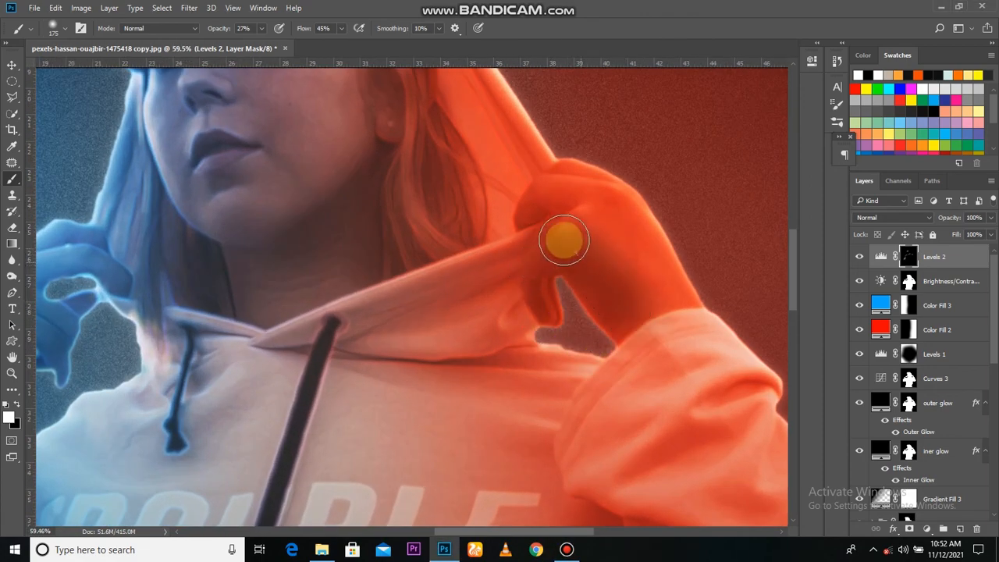
scroll(544, 268, "down", 2)
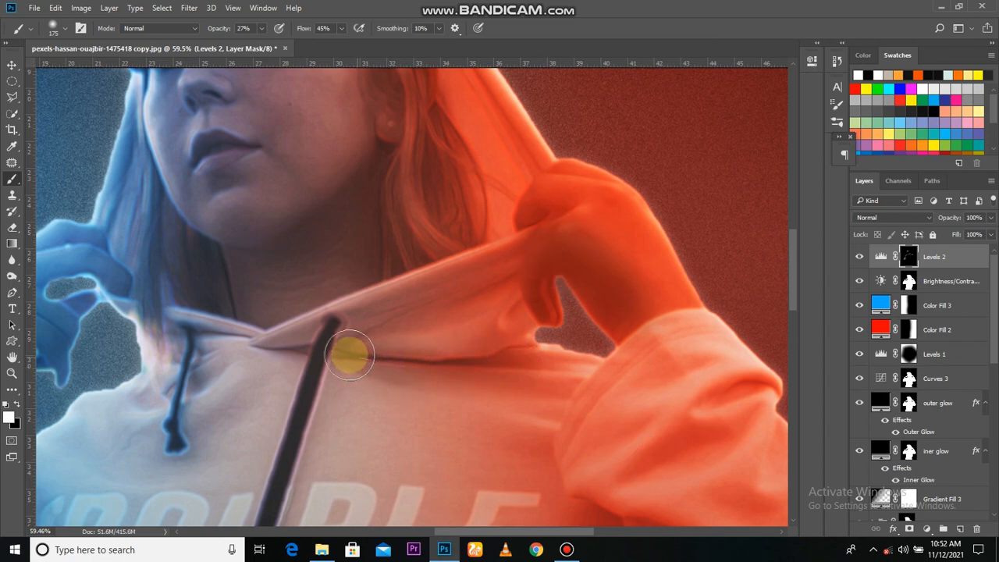
- Paint the Levels 2 darkening along the hoodie's collar seam and into the folds of the red-lit sleeve
scroll(351, 352, "up", 1)
scroll(503, 402, "down", 3)
scroll(557, 418, "up", 2)
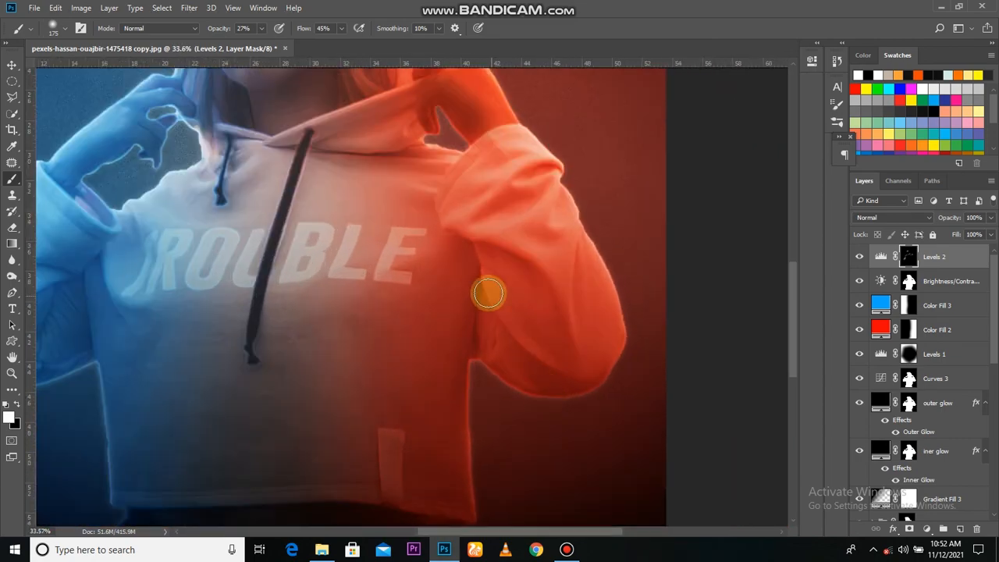
mouse_move(520, 355)
left_mouse_down()
mouse_move(487, 254)
mouse_move(541, 306)
mouse_move(496, 263)
mouse_move(525, 286)
mouse_move(486, 295)
mouse_move(533, 291)
mouse_move(561, 352)
mouse_move(509, 281)
mouse_move(455, 402)
mouse_move(447, 379)
mouse_move(442, 417)
mouse_move(401, 472)
mouse_move(509, 293)
left_mouse_up()
scroll(359, 356, "down", 4)
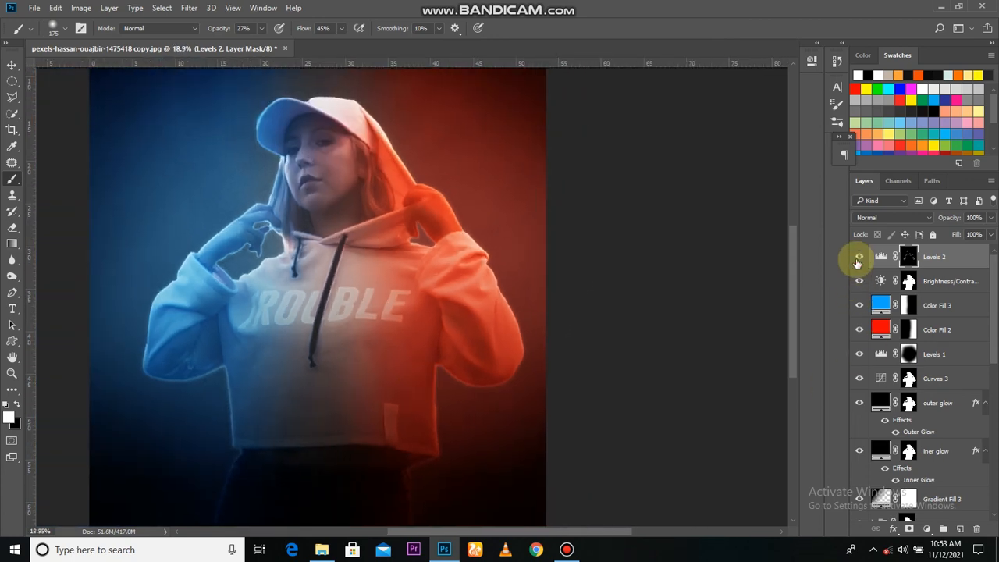
- Examine the painted shading on the woman both close up and in the full picture
scroll(476, 316, "up", 4)
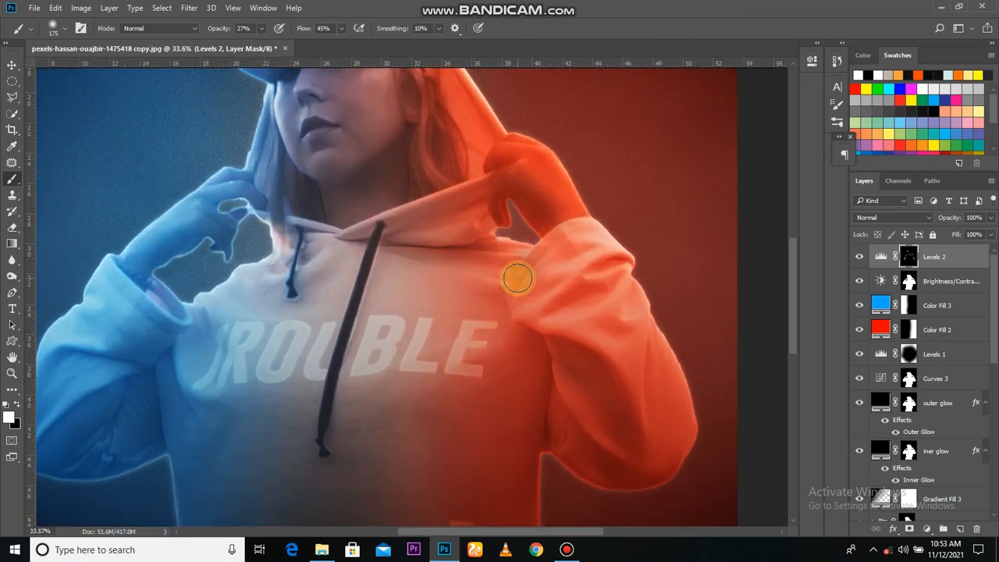
scroll(507, 336, "down", 4)
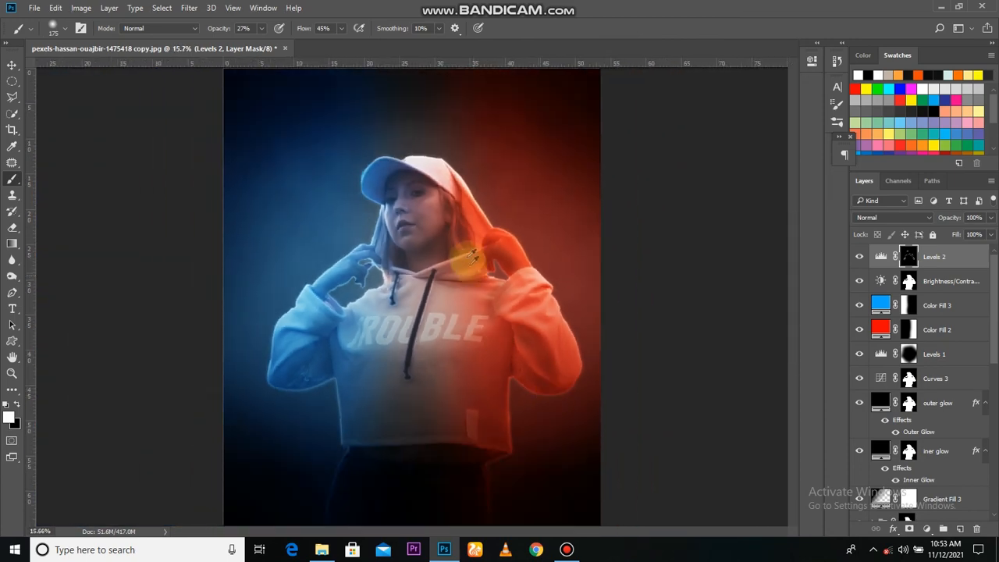
scroll(457, 272, "up", 3)
scroll(460, 367, "down", 5)
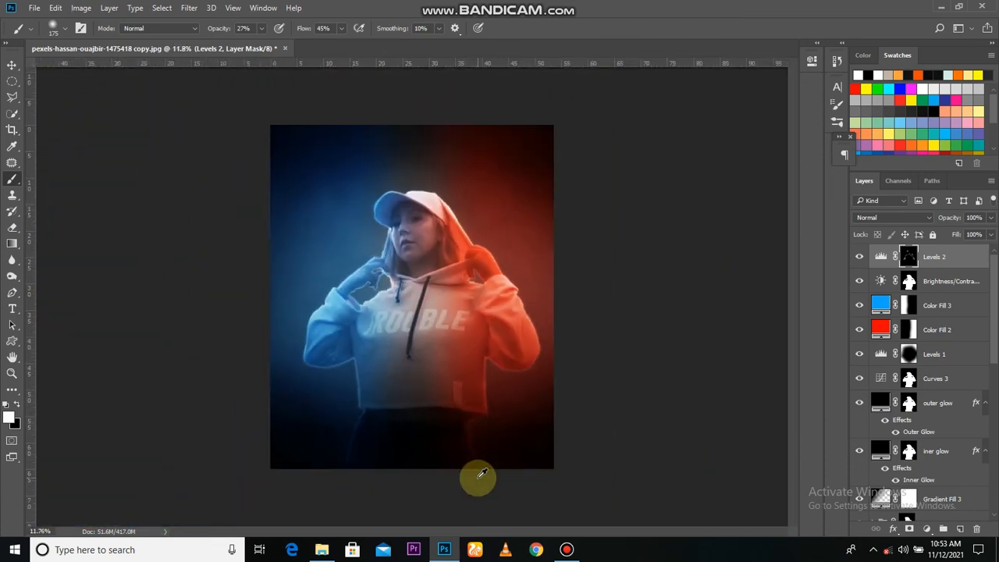
scroll(474, 475, "up", 1)
key("v")
scroll(412, 297, "down", 1)
left_click(566, 549)
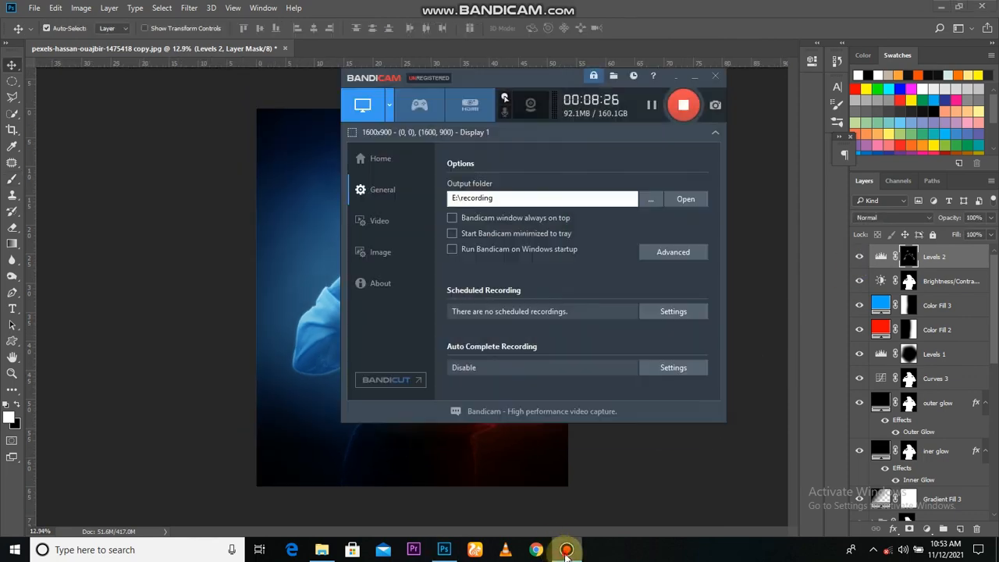
left_click(857, 256)
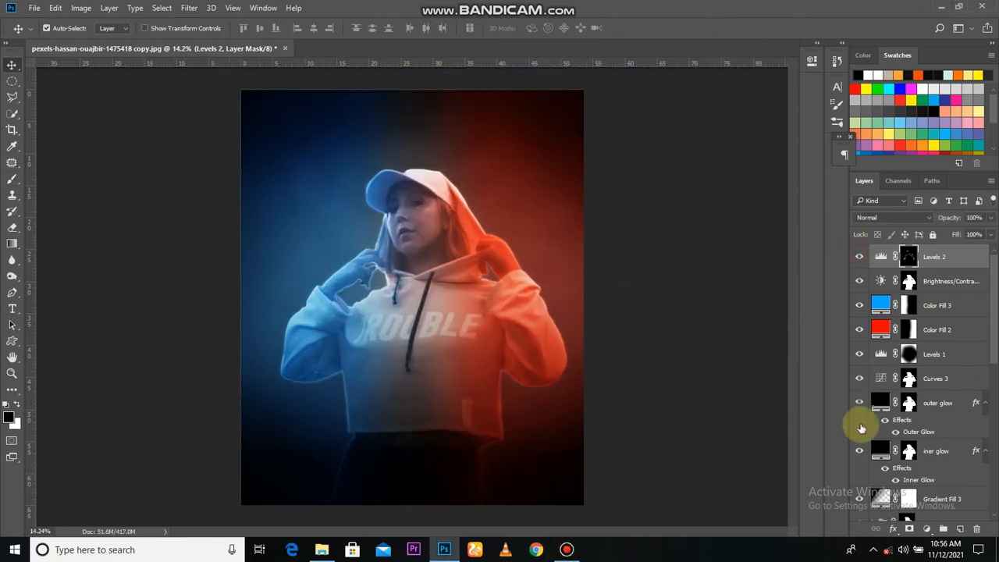
- Add a Color Lookup adjustment above Levels 2 using the FoggyNight.3DL LUT
left_click(926, 528)
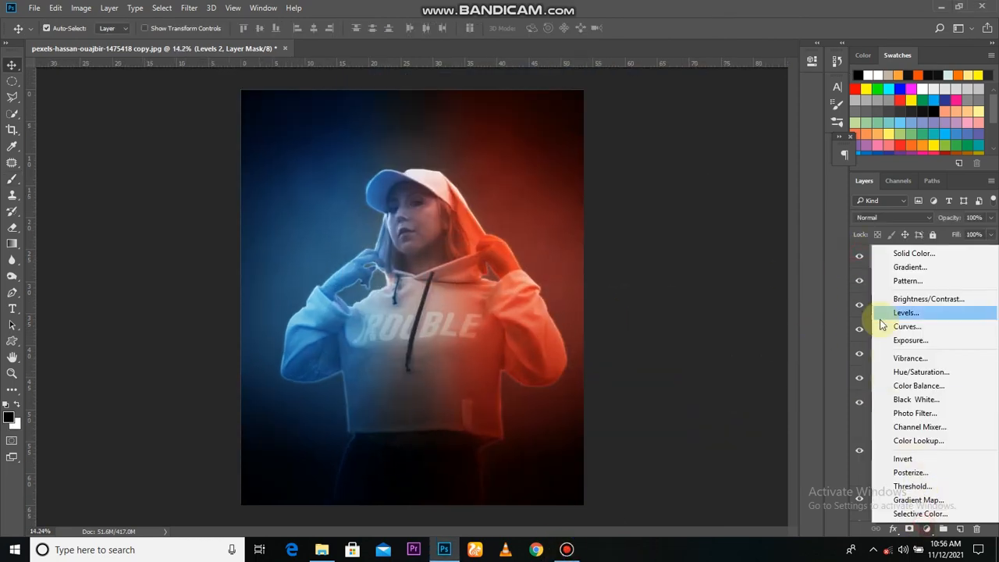
left_click(897, 439)
left_click(706, 98)
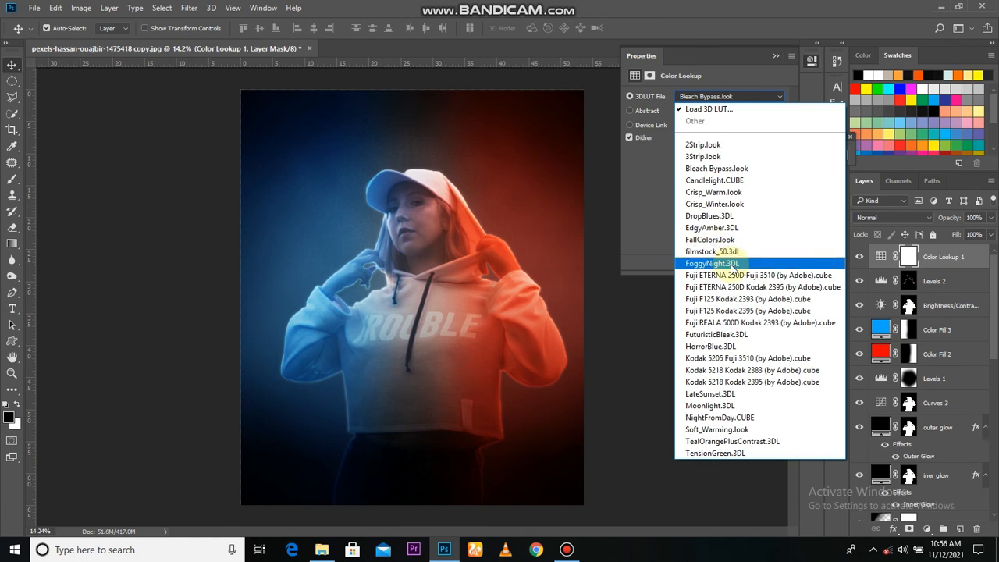
left_click(732, 264)
left_click(775, 56)
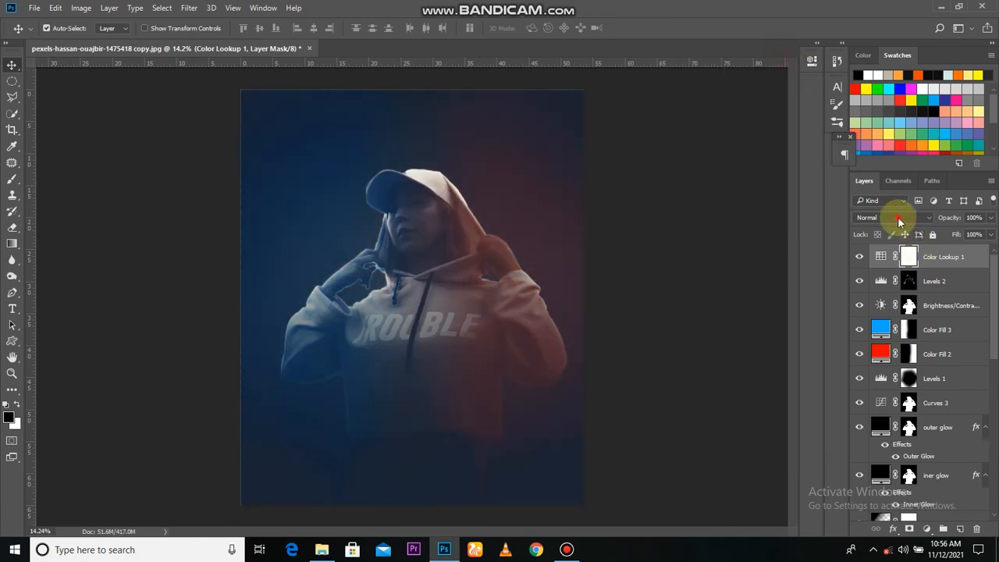
- Try the Soft Light, Lighten and Linear Light blend modes on the Color Lookup layer
left_click(892, 217)
left_click(888, 348)
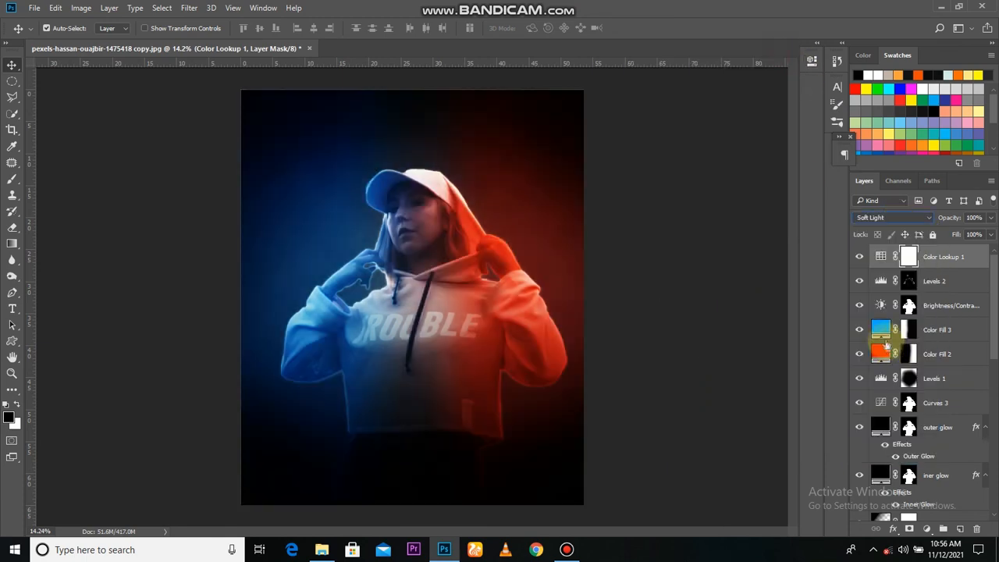
left_click(884, 214)
left_click(877, 296)
left_click(872, 218)
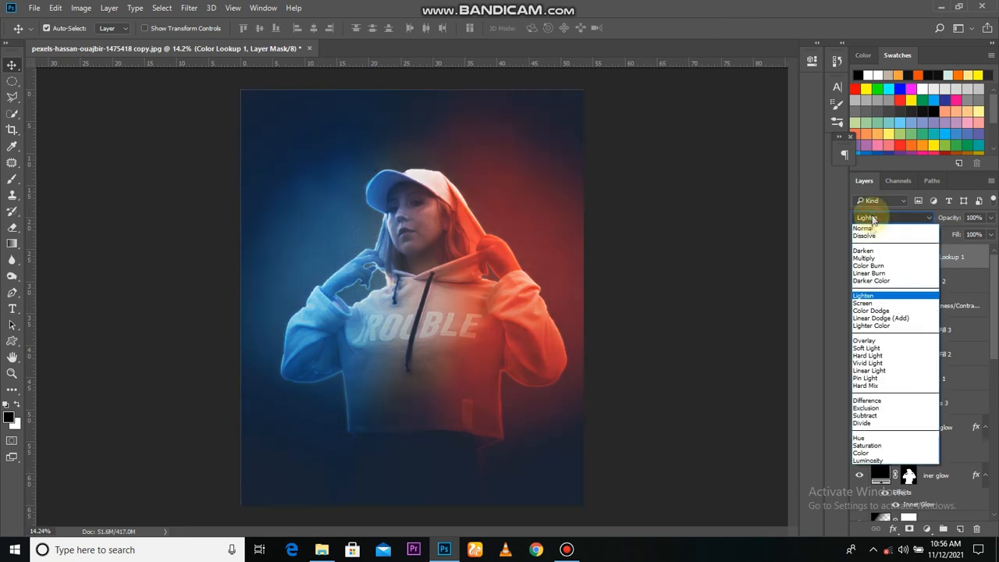
left_click(868, 370)
- Set the Color Lookup layer to Color Dodge at 47% opacity and compare the picture with and without it
left_click(889, 218)
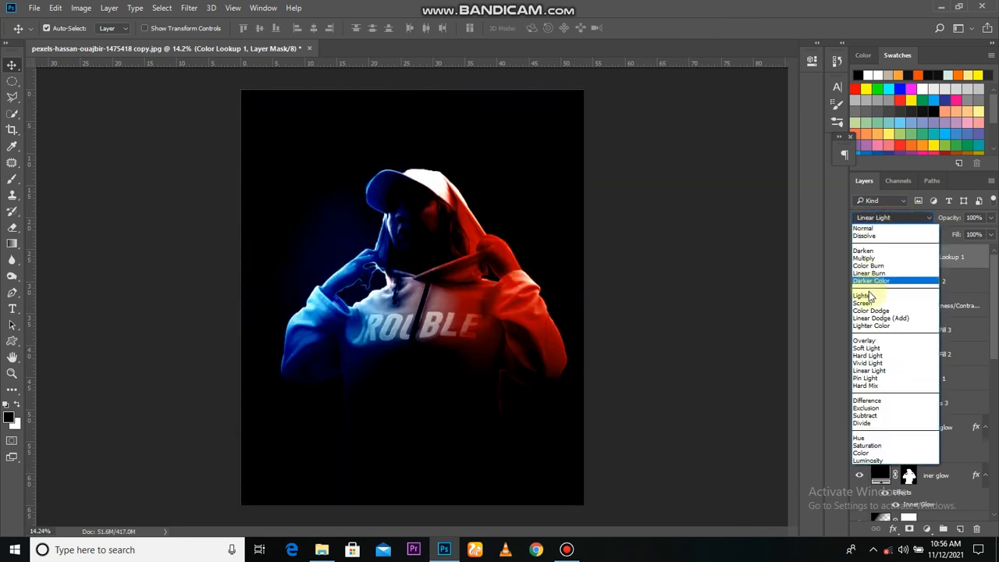
left_click(874, 311)
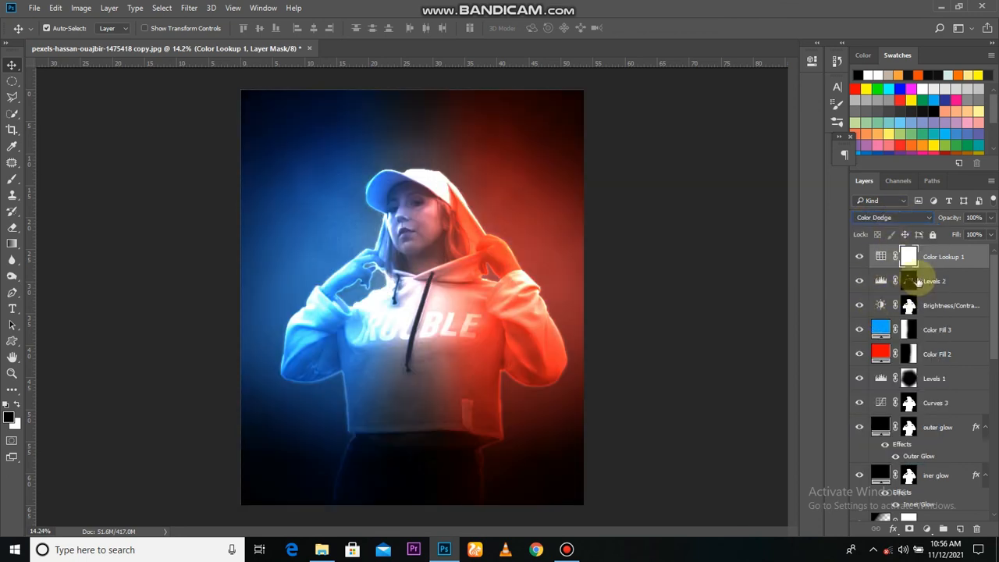
left_click_drag(944, 217, 890, 234)
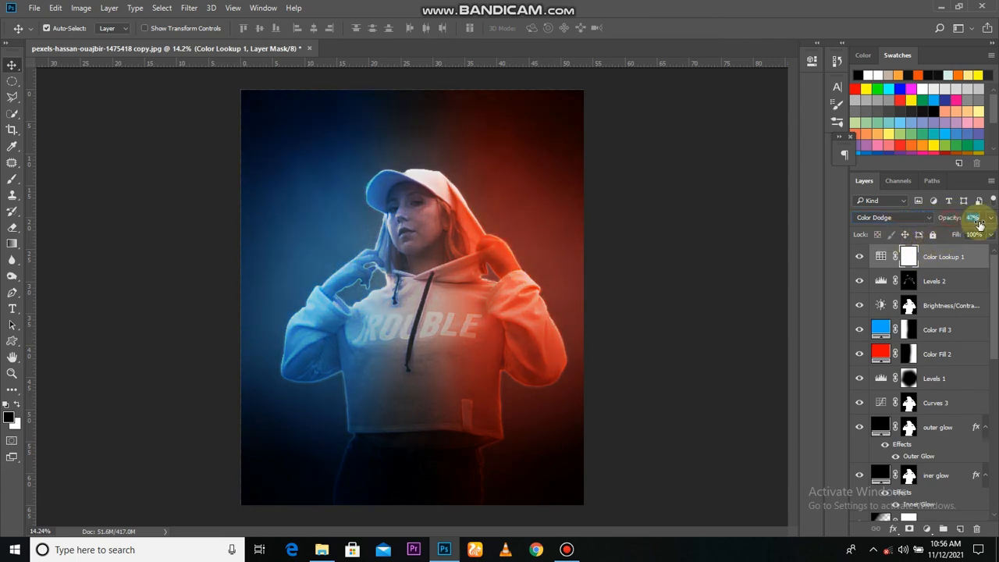
left_click(859, 257)
left_click(860, 256)
scroll(371, 337, "down", 1)
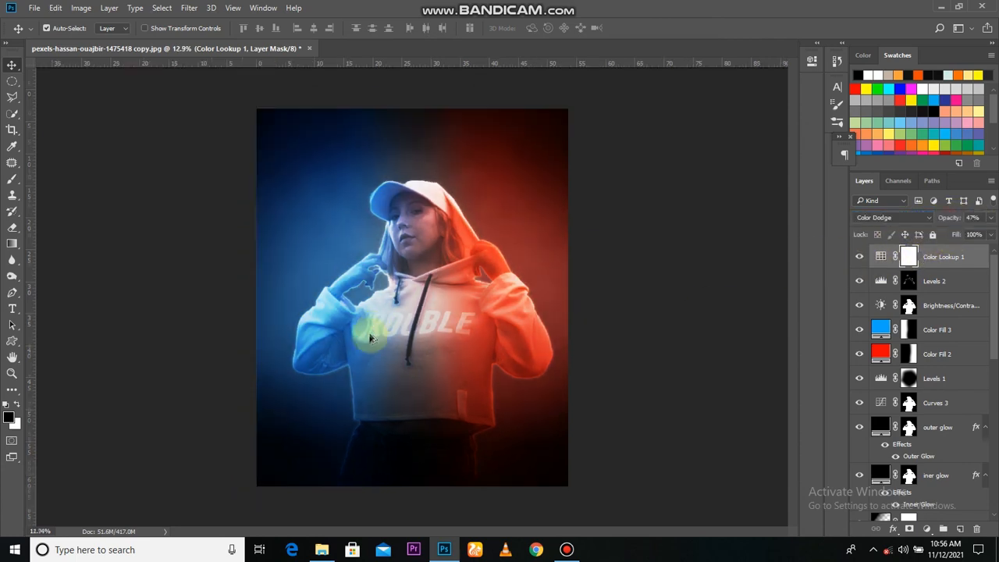
left_click(859, 257)
left_click(859, 256)
scroll(556, 303, "down", 1)
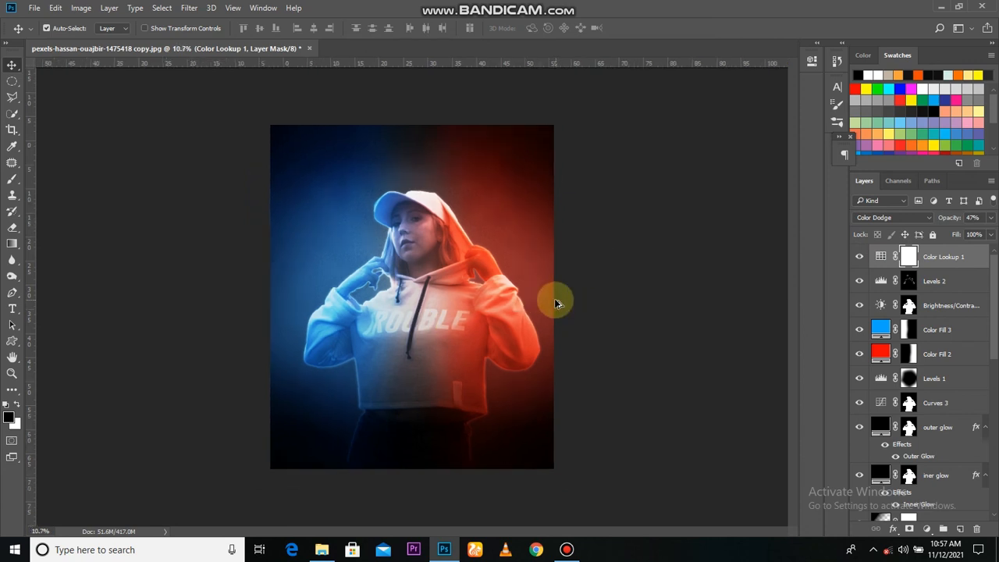
- Reduce the Color Lookup layer's fill to 51% and compare the picture with the layer hidden and shown
left_click_drag(954, 236, 931, 245)
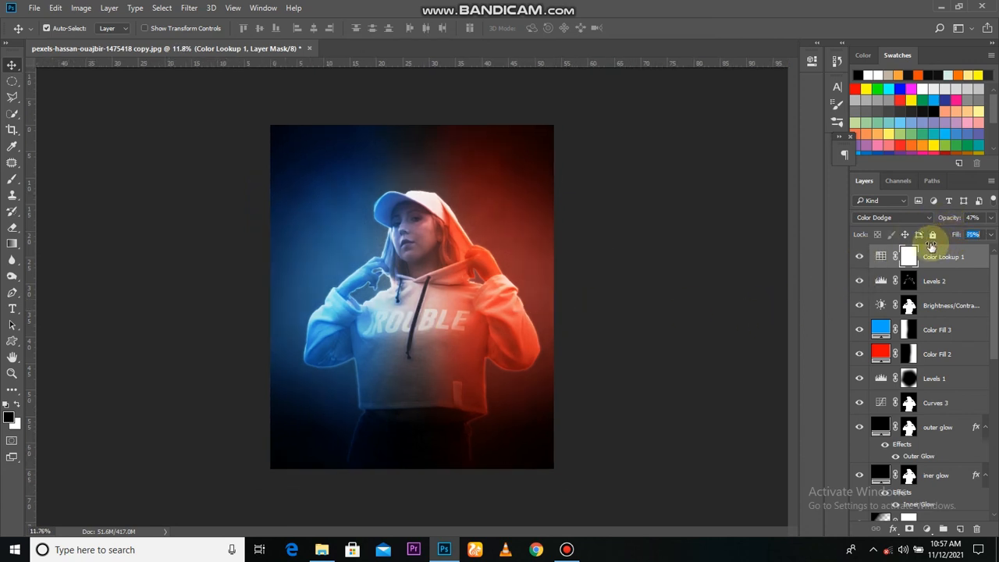
left_click(859, 256)
left_click(859, 257)
scroll(562, 312, "down", 1)
scroll(622, 334, "up", 1)
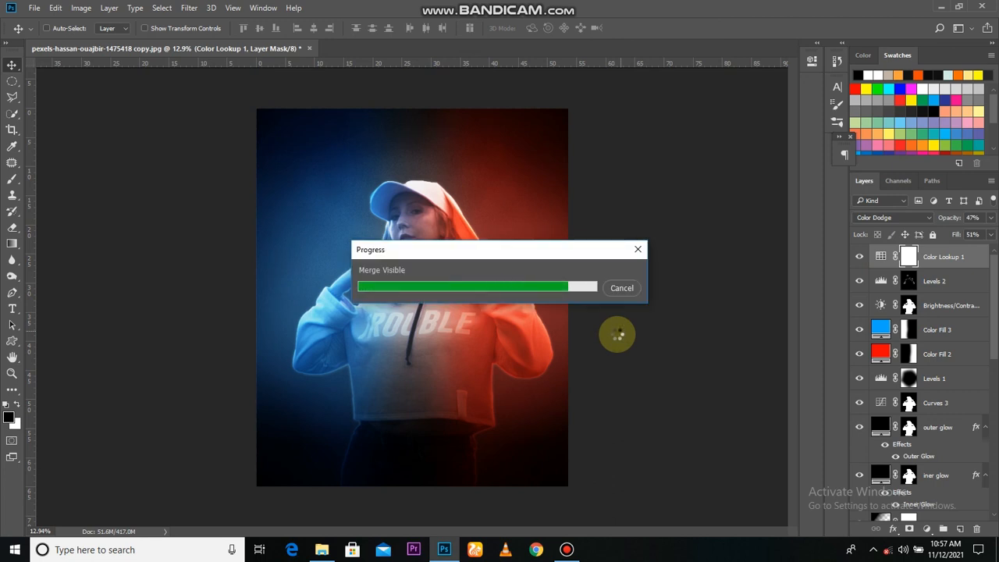
- Merge the visible layers into a new top layer, and in the Camera Raw filter set its contrast to +18 and adjust the clarity
left_click(189, 8)
left_click(245, 80)
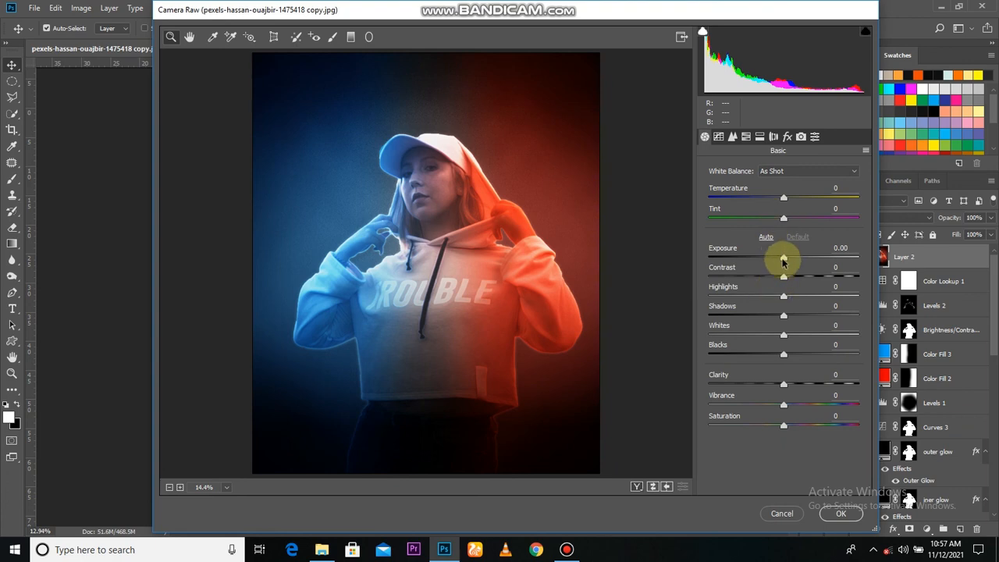
left_click_drag(798, 283, 796, 280)
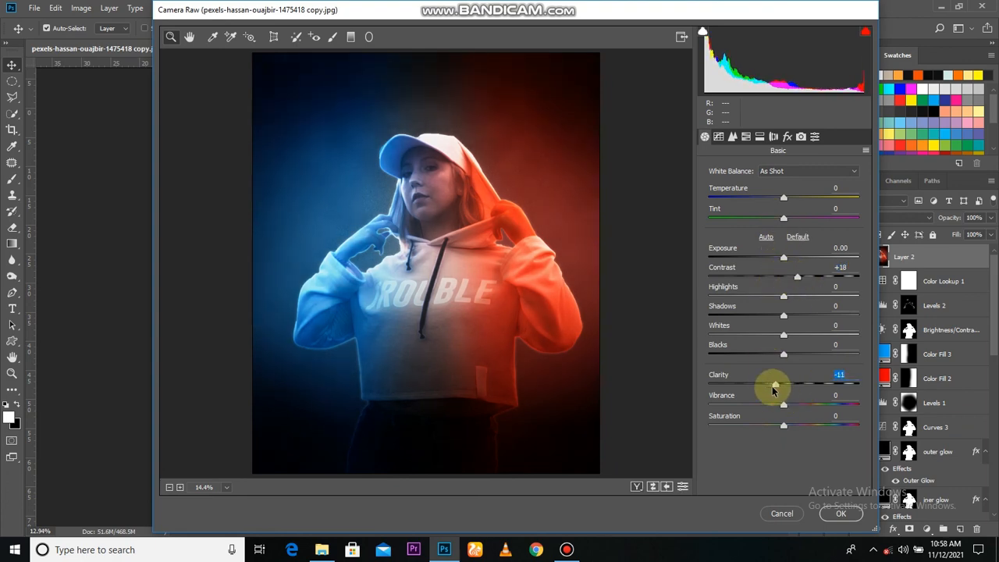
left_click_drag(774, 390, 792, 405)
- Set the Camera Raw post-crop vignetting amount to -1 and apply the filter
left_click(787, 136)
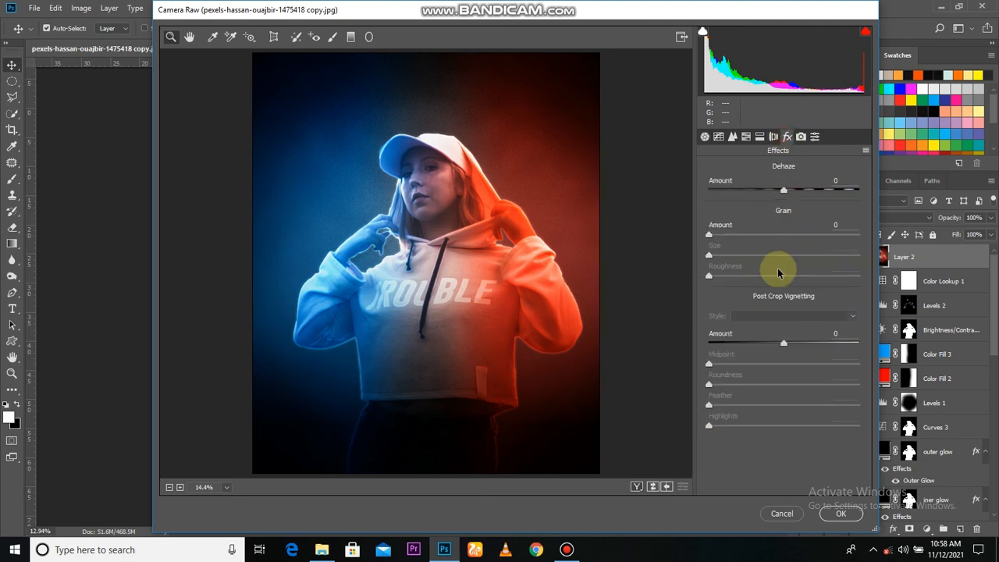
left_click_drag(780, 339, 785, 337)
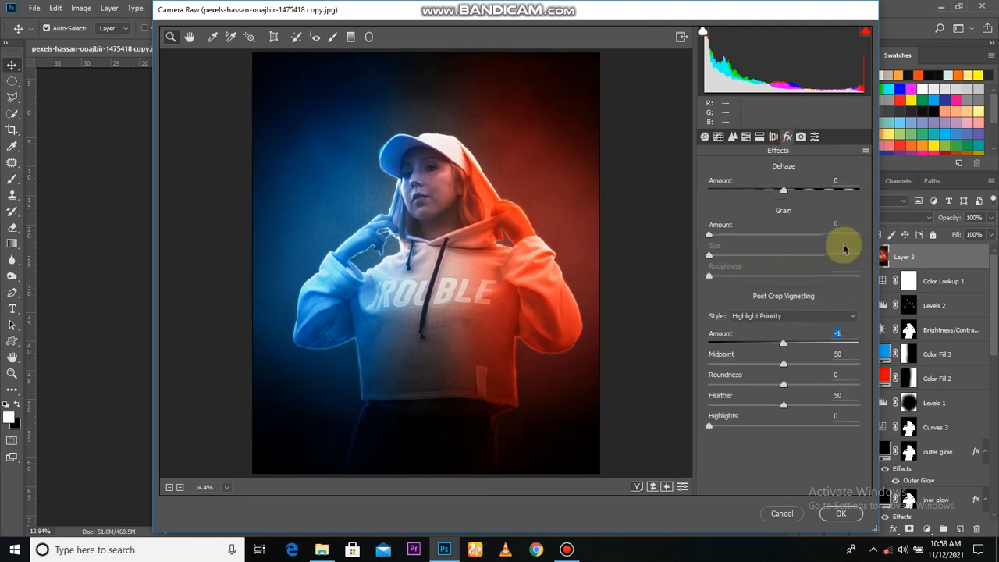
left_click(841, 513)
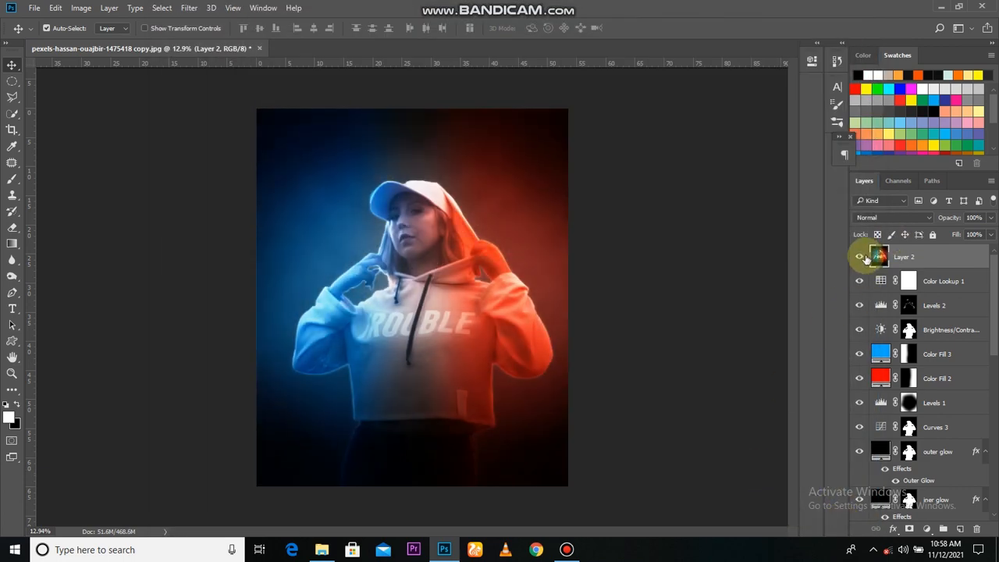